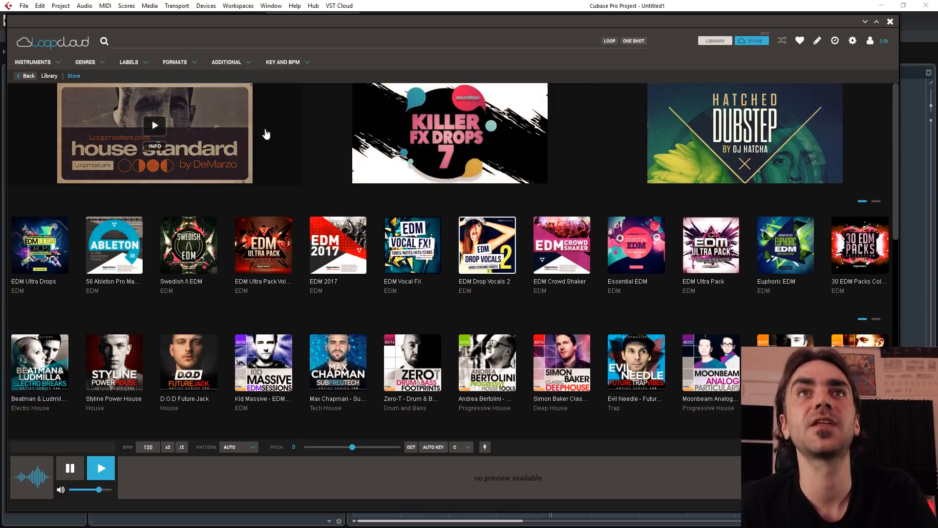
Step: Filter the store samples by the Psy Trance genre and look at the key and BPM filter options
{"action": "left_click", "coordinate": [87, 62]}
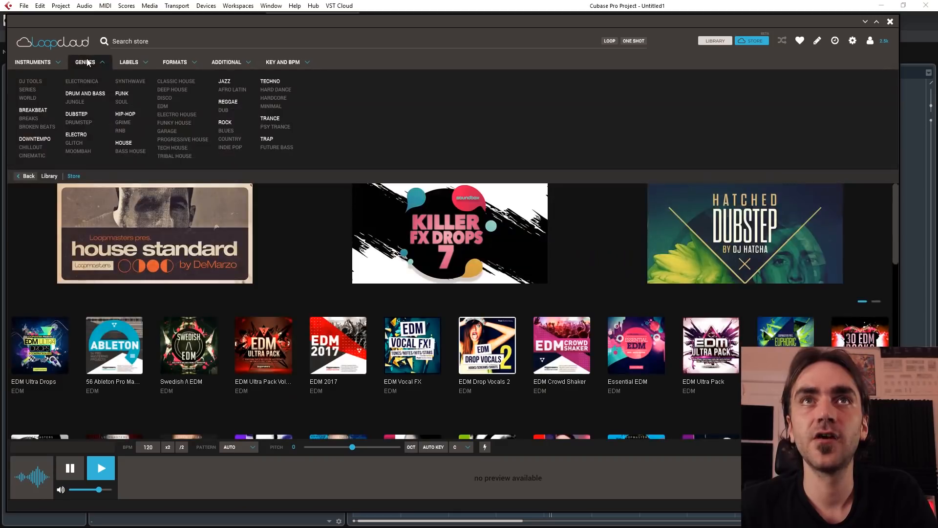
{"action": "left_click", "coordinate": [284, 128]}
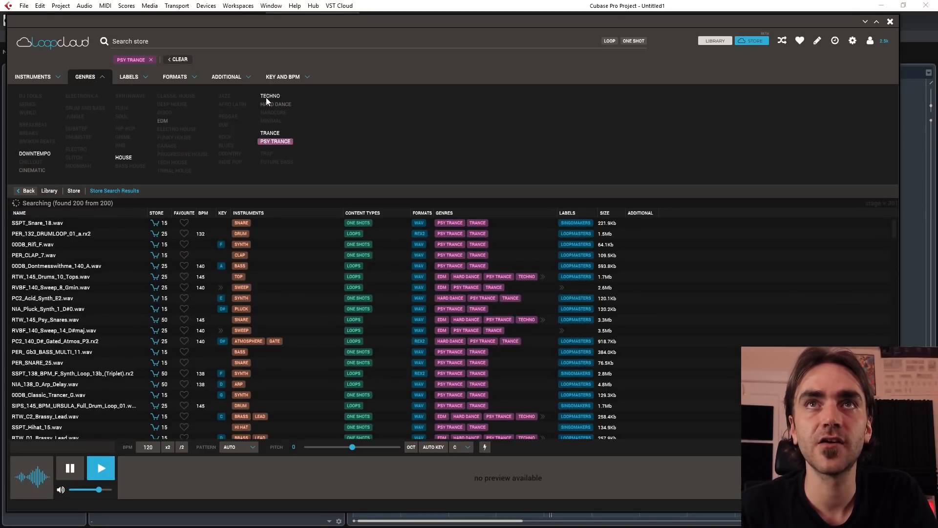
{"action": "left_click", "coordinate": [289, 77]}
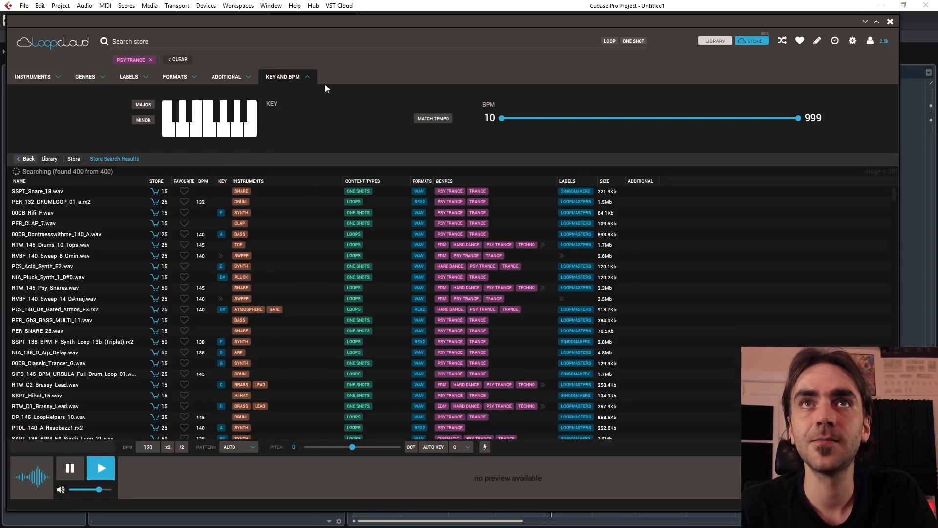
{"action": "left_click", "coordinate": [171, 77]}
Step: Narrow the Psy Trance results to the Kick instrument
{"action": "left_click", "coordinate": [35, 76]}
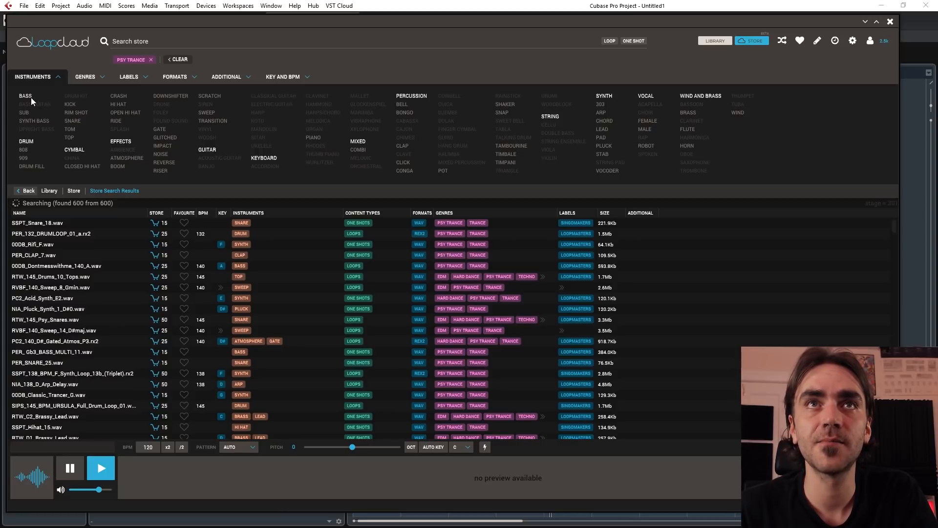
{"action": "left_click", "coordinate": [31, 98]}
{"action": "left_click", "coordinate": [23, 139]}
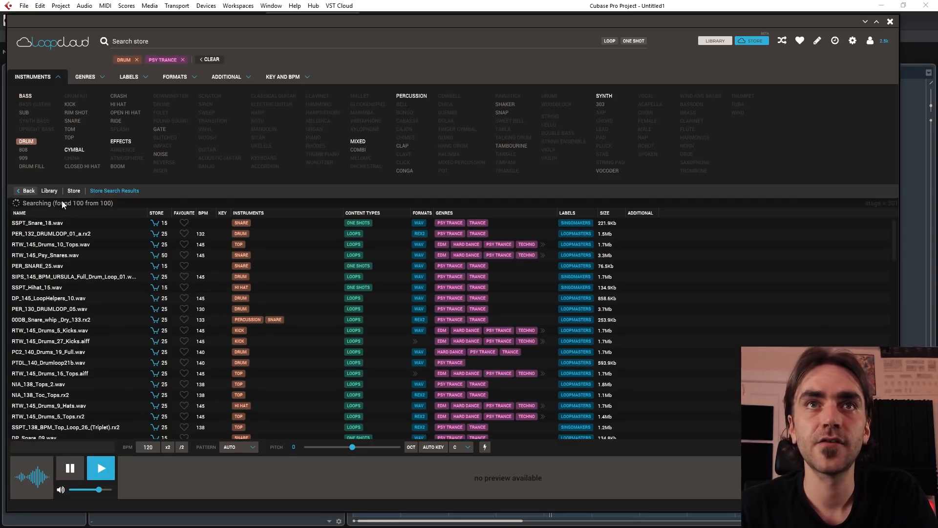
{"action": "left_click", "coordinate": [62, 105]}
Step: Audition the kick samples and buy RTW_Kick_7.wav
{"action": "left_click", "coordinate": [99, 469]}
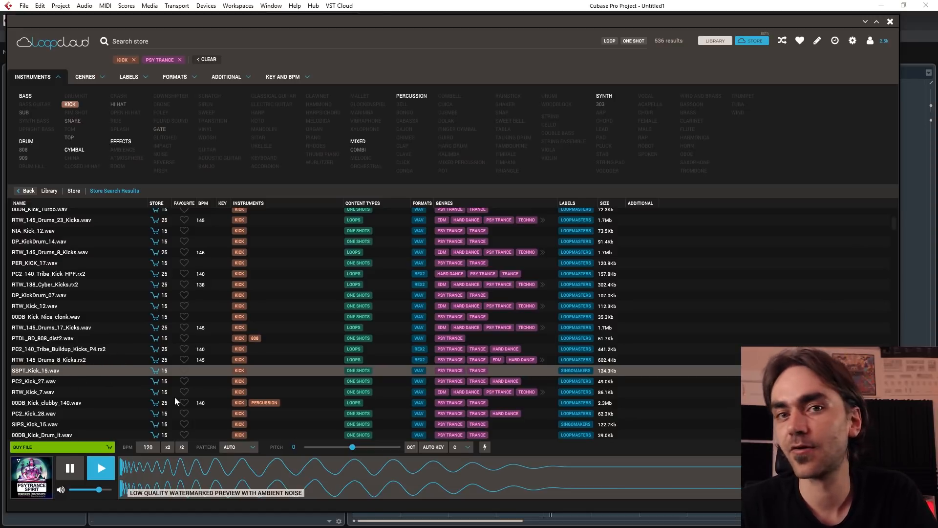
{"action": "left_click", "coordinate": [58, 392]}
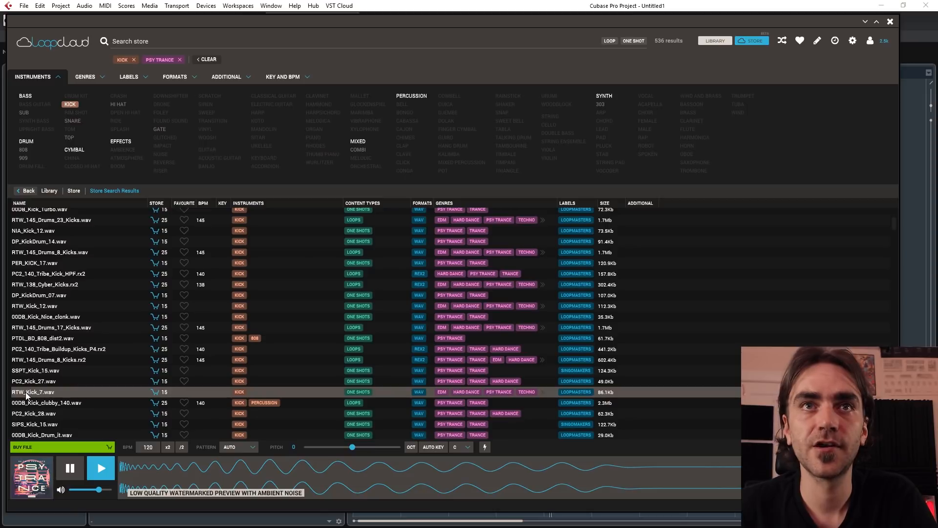
{"action": "left_click", "coordinate": [53, 446]}
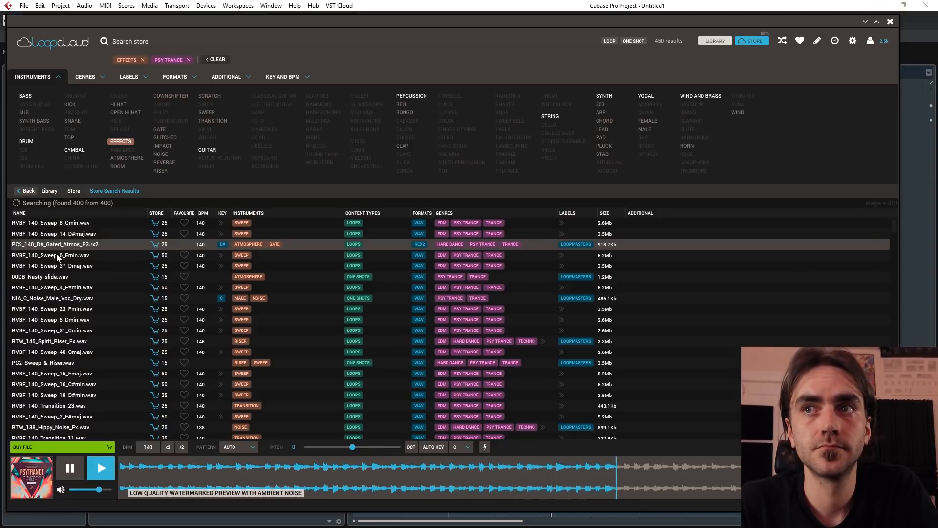
Step: Switch the instrument filter to Atmosphere, audition samples, and buy PC2_140_G#_Gated_Atmosphere.wav and PC2_140_G_Tribe_Atmos_FX.rx2
{"action": "left_click", "coordinate": [57, 255]}
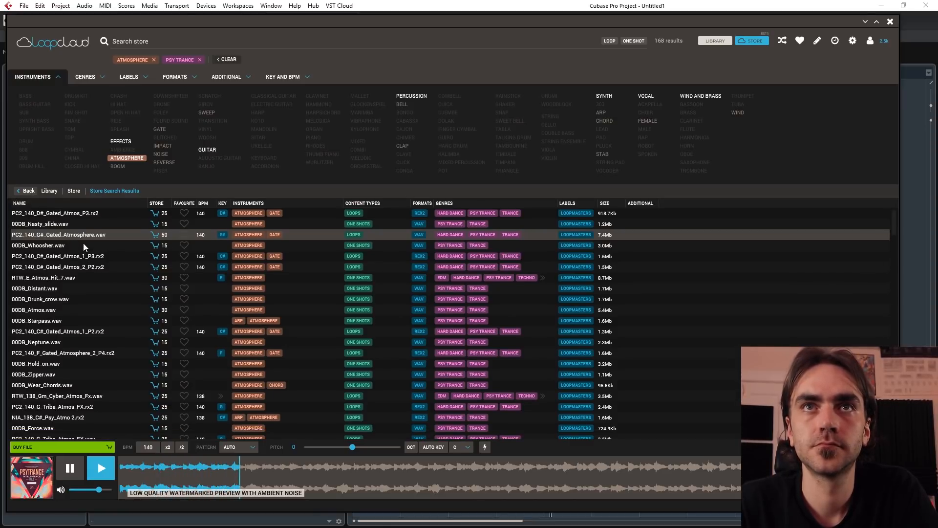
{"action": "left_click", "coordinate": [74, 310]}
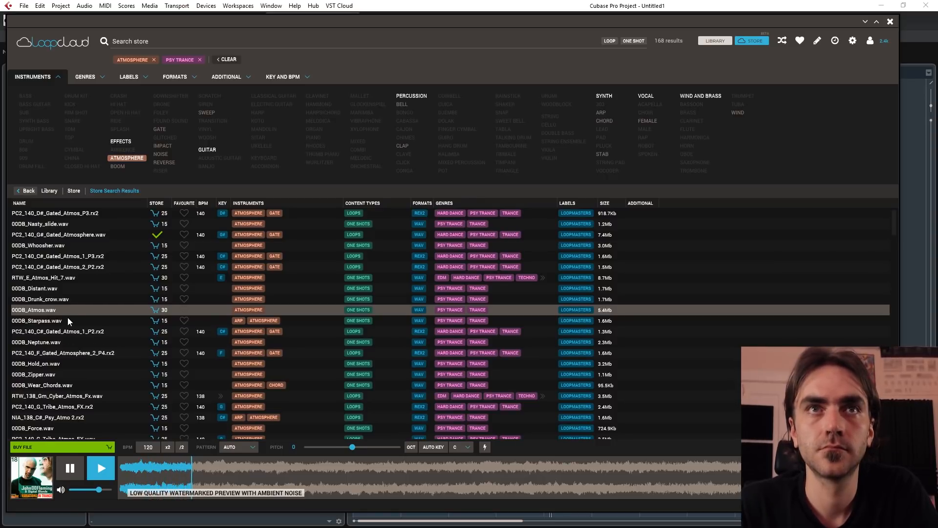
{"action": "key", "text": "Down"}
{"action": "key", "text": "Down"}
{"action": "key", "text": "Down"}
{"action": "key", "text": "Down"}
{"action": "key", "text": "Down"}
{"action": "key", "text": "Down"}
{"action": "key", "text": "Down"}
{"action": "key", "text": "Down"}
{"action": "key", "text": "Down"}
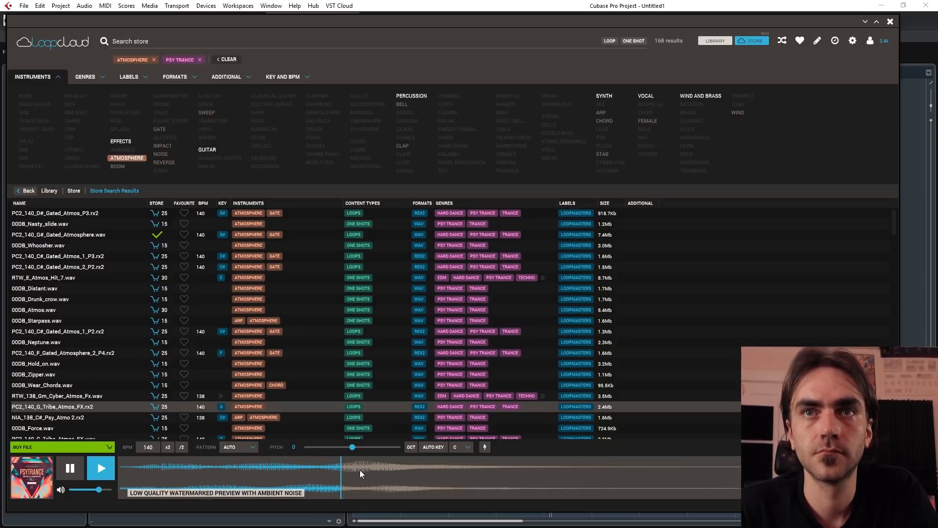
{"action": "key", "text": "Down"}
Step: Audition the next atmosphere samples, from 00DB_Force.wav to PC2_140_F_Gated_Atmosphere_1.wav
{"action": "scroll", "coordinate": [80, 374], "scroll_direction": "down", "scroll_amount": 4}
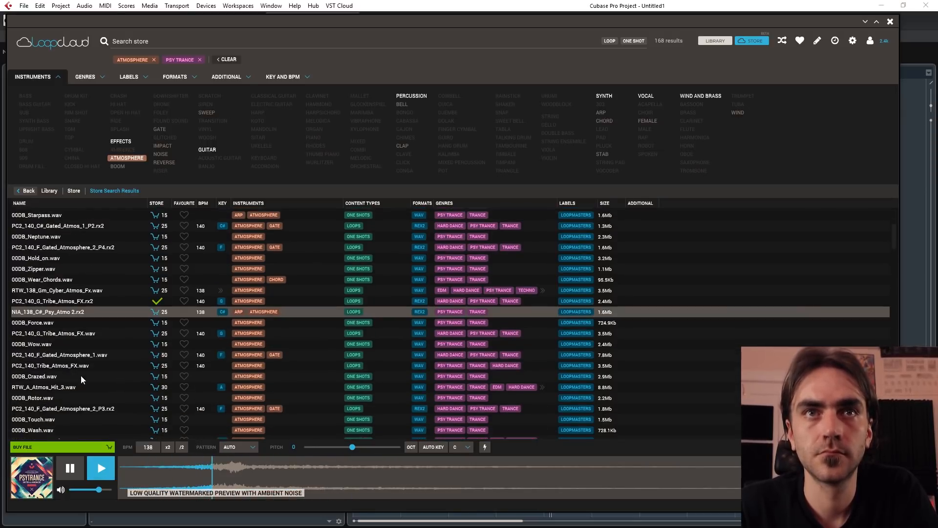
{"action": "left_click", "coordinate": [50, 322]}
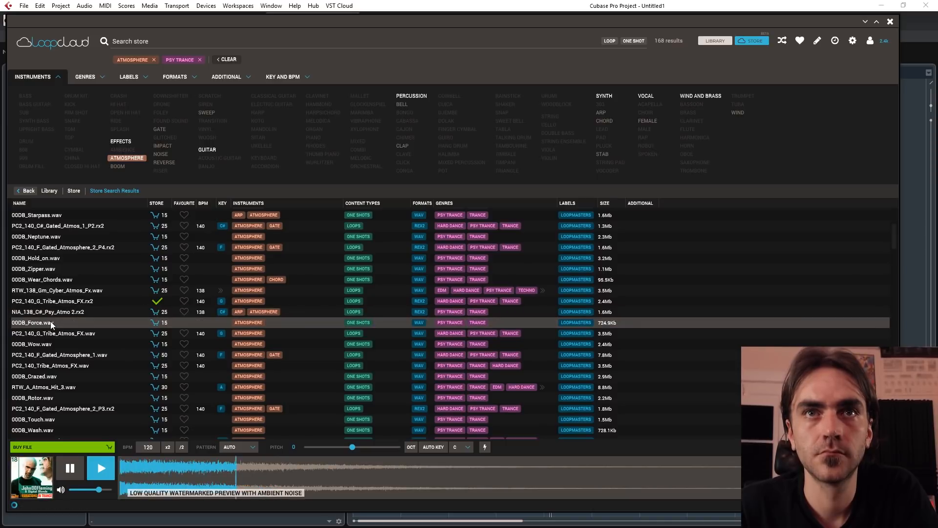
{"action": "left_click", "coordinate": [49, 333]}
{"action": "key", "text": "Down"}
{"action": "key", "text": "Down"}
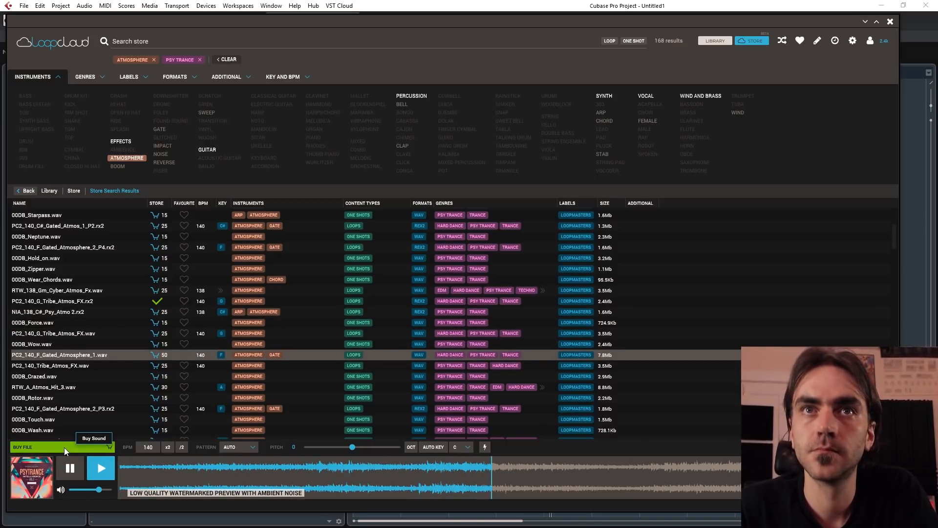
Step: Buy RTW_D#m_Atmos_Hit_6.wav and preview SAPT_138_BPM_E_Atmo_02.wav
{"action": "scroll", "coordinate": [76, 351], "scroll_direction": "down", "scroll_amount": 5}
{"action": "left_click", "coordinate": [77, 353]}
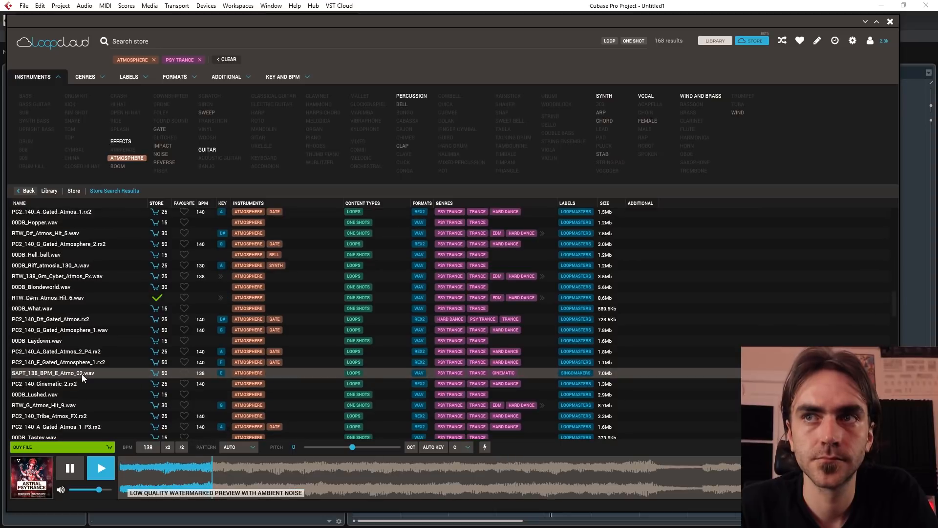
{"action": "scroll", "coordinate": [69, 364], "scroll_direction": "down", "scroll_amount": 5}
{"action": "left_click", "coordinate": [81, 374]}
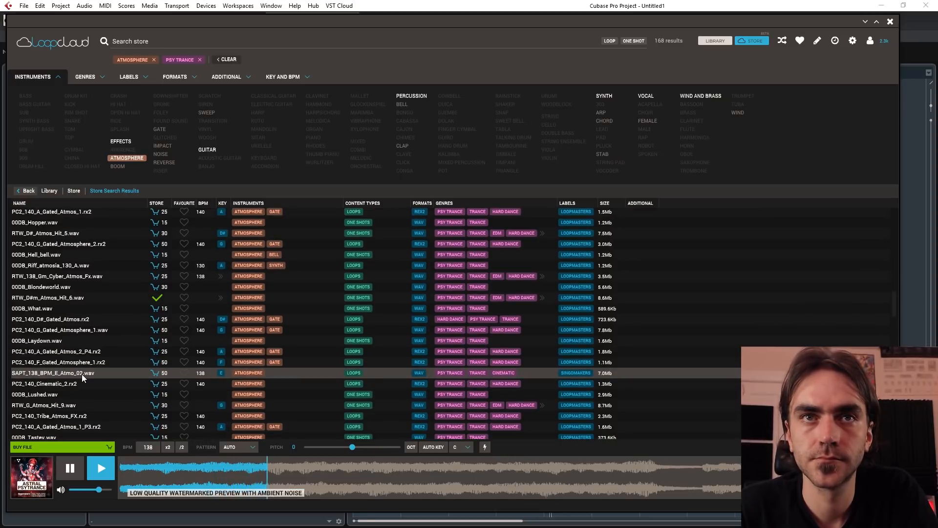
Step: Buy RTW_A_Atmos_Hit_2.wav and audition the samples below it as far as 00DB_Fourplay.wav
{"action": "scroll", "coordinate": [81, 374], "scroll_direction": "down", "scroll_amount": 5}
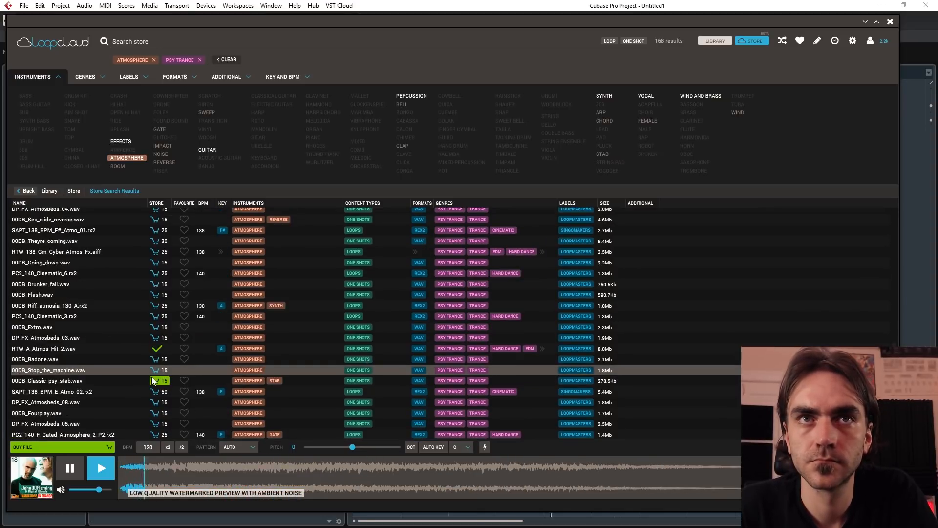
{"action": "left_click", "coordinate": [98, 381]}
{"action": "left_click", "coordinate": [111, 394]}
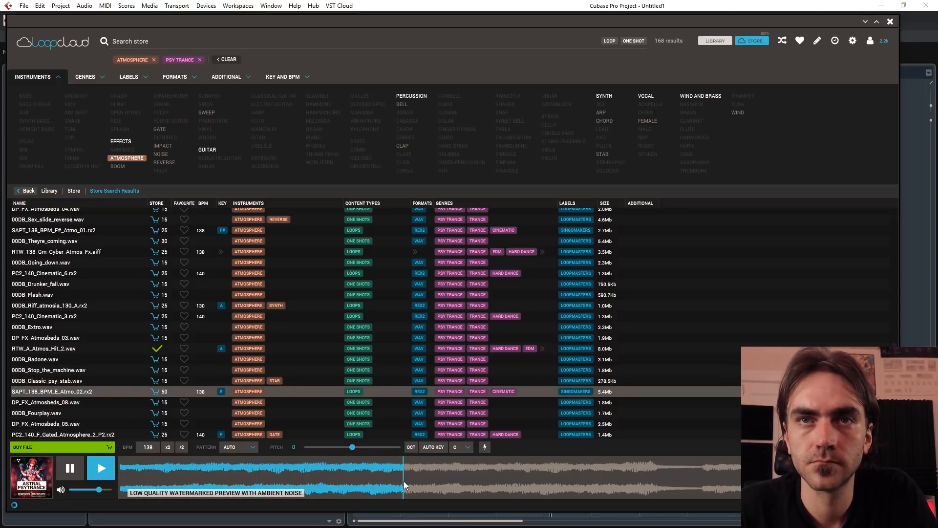
{"action": "left_click", "coordinate": [42, 412]}
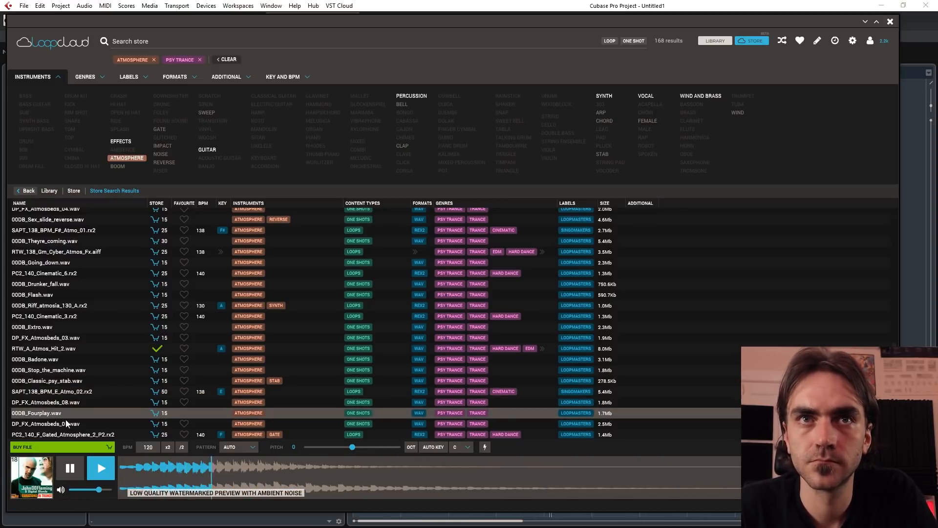
Step: Preview 00DB_Waterdrop.wav and buy it
{"action": "scroll", "coordinate": [60, 425], "scroll_direction": "down", "scroll_amount": 2}
{"action": "left_click", "coordinate": [60, 424]}
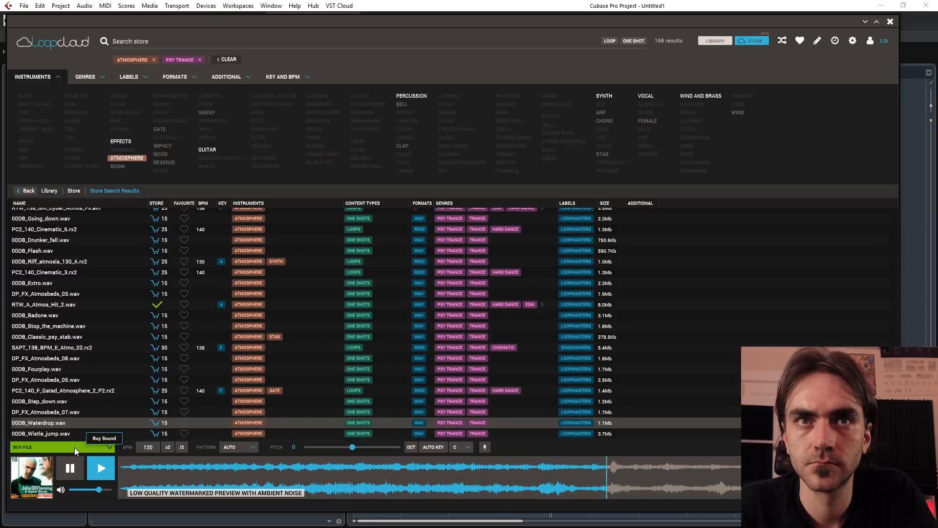
{"action": "left_click", "coordinate": [75, 448]}
Step: Audition the remaining atmosphere samples, from PC2_140_C#_Forest_Atmos.rx2 to RTW_A_Atmos_Hit_1.wav near the end of the list
{"action": "scroll", "coordinate": [93, 411], "scroll_direction": "down", "scroll_amount": 6}
{"action": "left_click", "coordinate": [102, 395]}
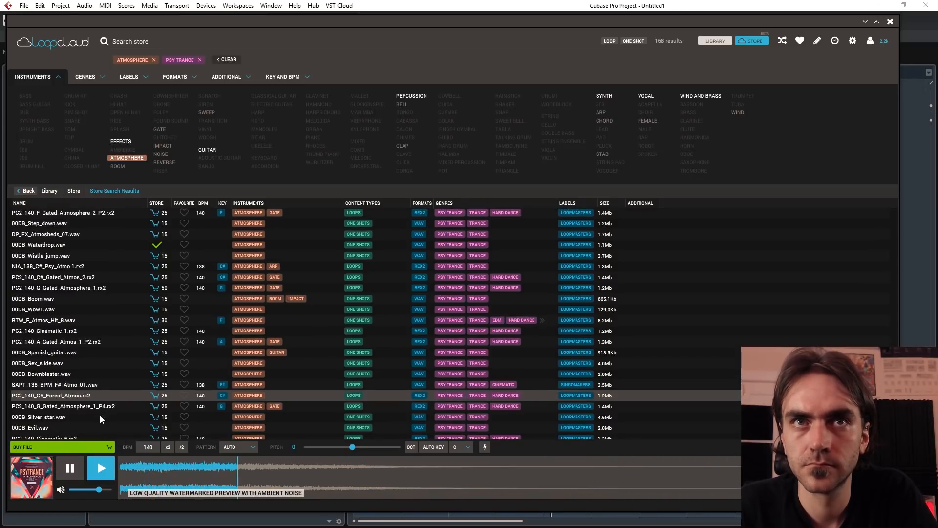
{"action": "key", "text": "Down"}
{"action": "left_click", "coordinate": [101, 416]}
{"action": "scroll", "coordinate": [95, 401], "scroll_direction": "down", "scroll_amount": 3}
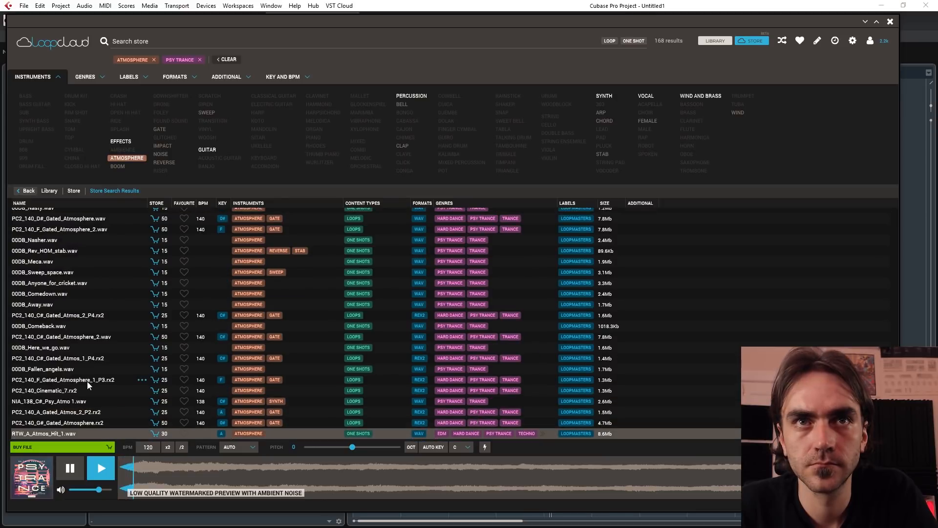
{"action": "scroll", "coordinate": [86, 383], "scroll_direction": "down", "scroll_amount": 3}
{"action": "key", "text": "End"}
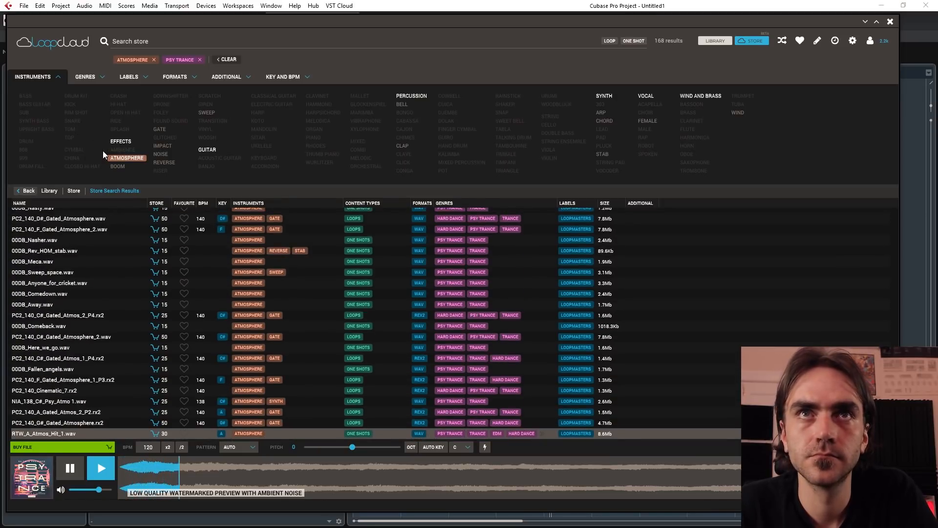
Step: Switch the instrument filter to Bass and sort the results by content type with one-shots first
{"action": "left_click", "coordinate": [25, 96]}
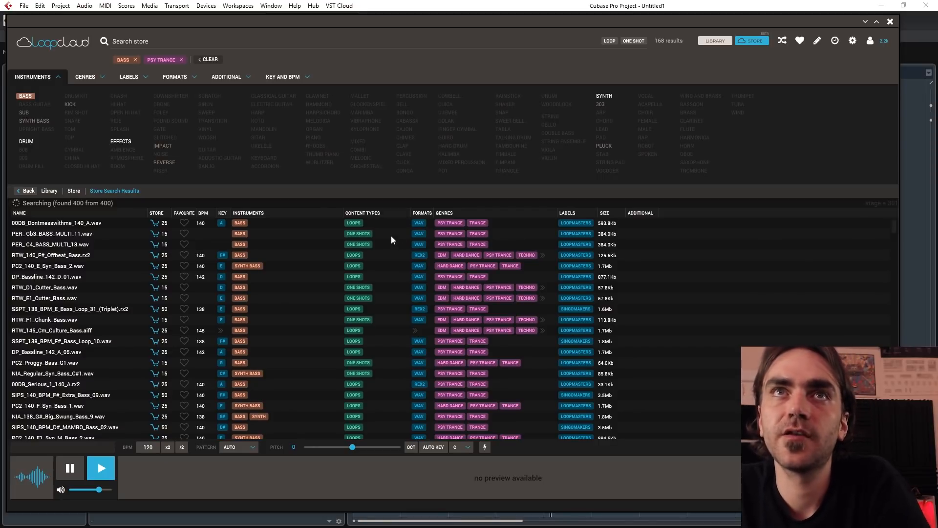
{"action": "left_click", "coordinate": [369, 212]}
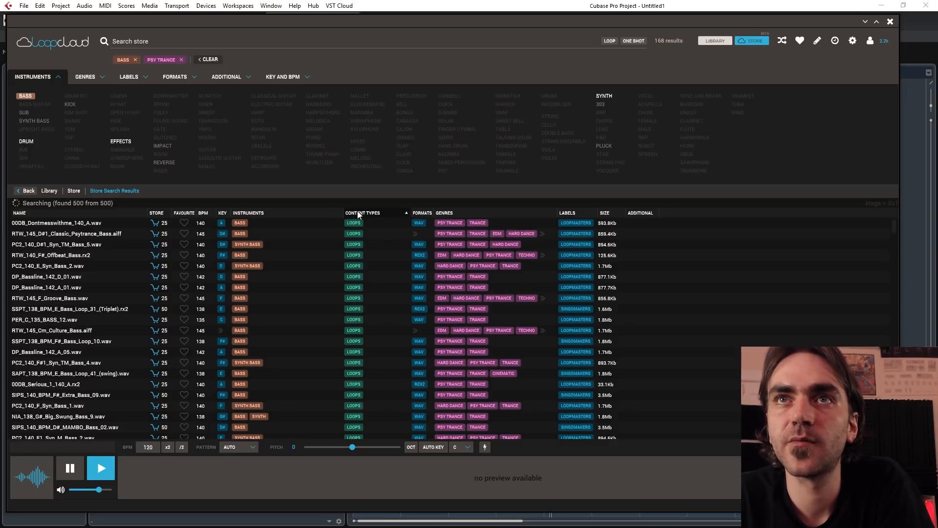
{"action": "left_click", "coordinate": [361, 213]}
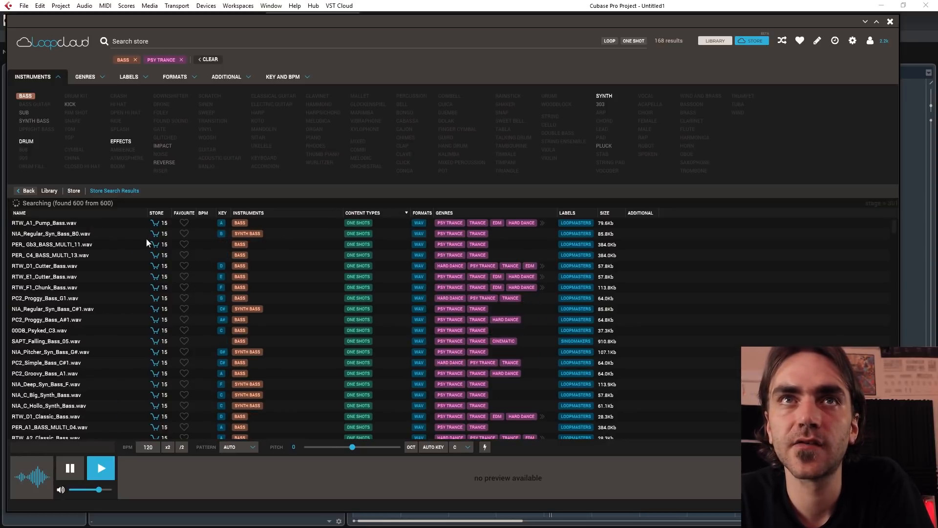
Step: Audition the bass one-shots one after another, from RTW_A1_Pump_Bass.wav to PC2_Groovy_Bass_C#1.wav
{"action": "left_click", "coordinate": [55, 223]}
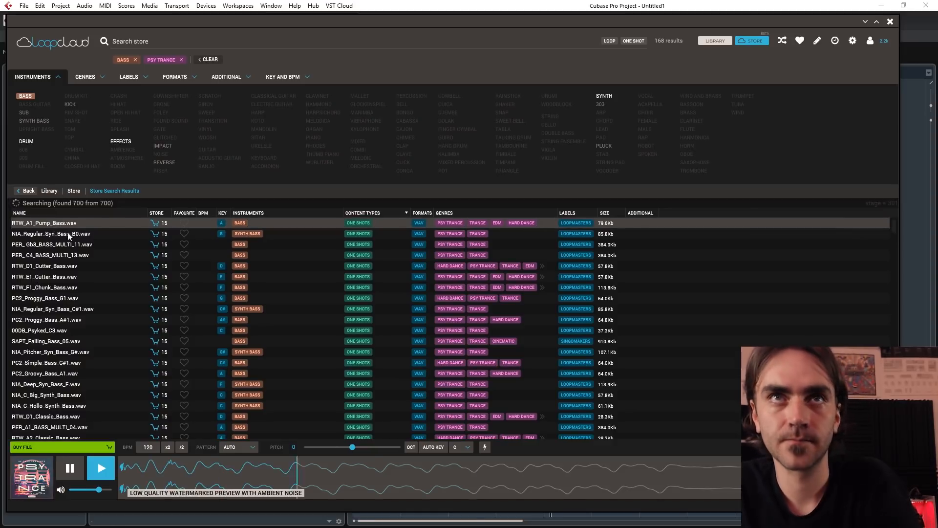
{"action": "key", "text": "Down"}
{"action": "key", "text": "Down"}
{"action": "key", "text": "Down"}
{"action": "key", "text": "Down"}
{"action": "key", "text": "Down"}
{"action": "key", "text": "Down"}
{"action": "key", "text": "Down"}
{"action": "key", "text": "Up"}
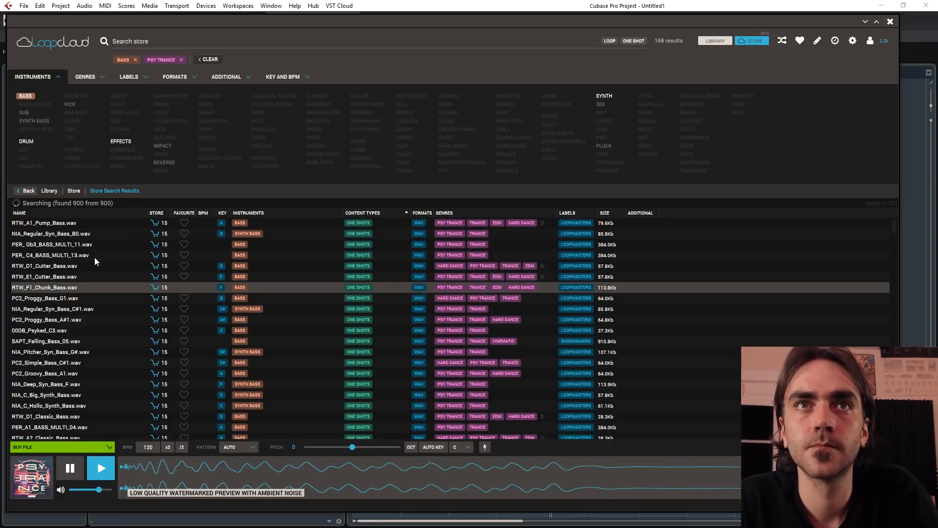
{"action": "key", "text": "Down"}
{"action": "key", "text": "Down"}
{"action": "key", "text": "Down"}
{"action": "key", "text": "Down"}
{"action": "key", "text": "Down"}
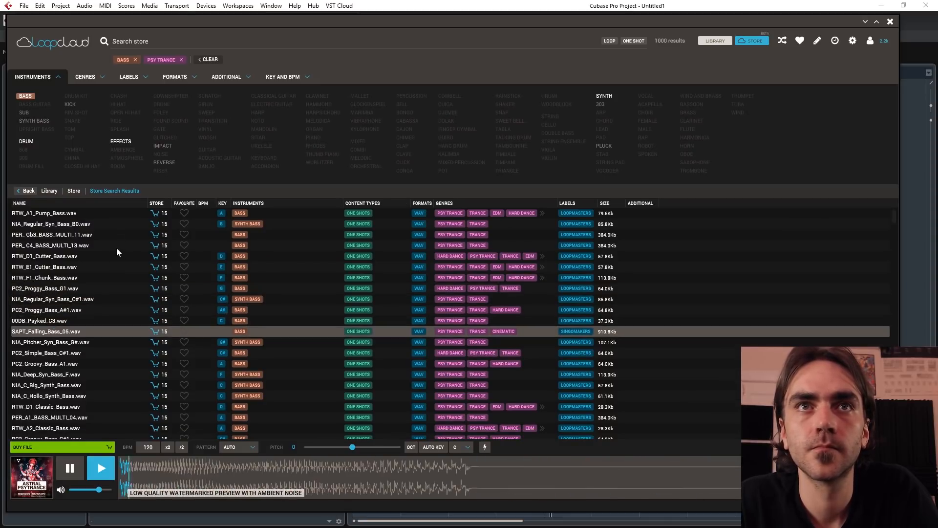
{"action": "key", "text": "Down"}
{"action": "key", "text": "Down"}
{"action": "key", "text": "Down"}
{"action": "key", "text": "Down"}
{"action": "key", "text": "Down"}
{"action": "key", "text": "Down"}
{"action": "key", "text": "Down"}
{"action": "key", "text": "Down"}
{"action": "key", "text": "Down"}
{"action": "key", "text": "Down"}
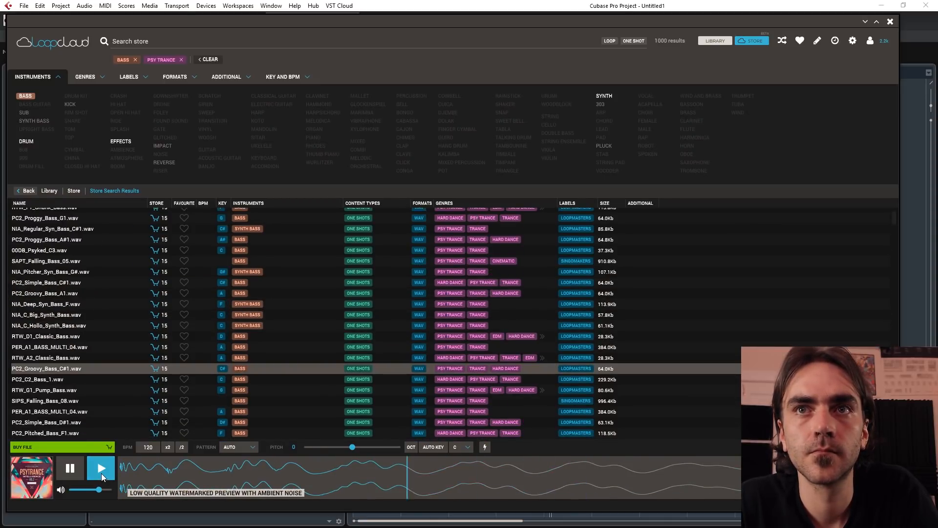
Step: Continue auditioning bass one-shots further down the list, through PER_C3_BASS_MULTI_09.wav to NIA_Stand_Syn_Bass_D.wav
{"action": "key", "text": "Page_Down"}
{"action": "key", "text": "Down"}
{"action": "key", "text": "Down"}
{"action": "key", "text": "Down"}
{"action": "key", "text": "Down"}
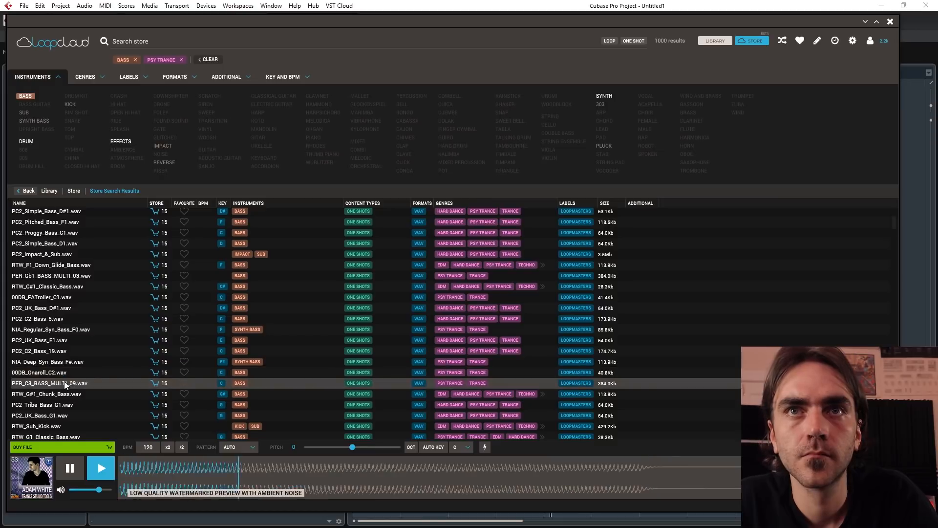
{"action": "key", "text": "Down"}
{"action": "key", "text": "Down"}
{"action": "key", "text": "Down"}
{"action": "key", "text": "Down"}
{"action": "key", "text": "Down"}
{"action": "key", "text": "Down"}
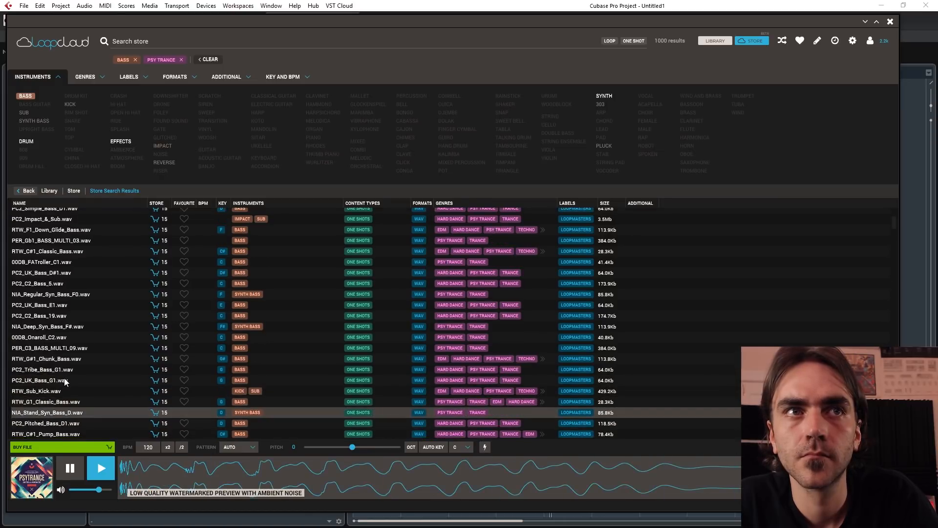
Step: Audition more bass one-shots and buy PC2_Proggy_Bass_D#1.wav and PC2_Proggy_Bass_F1.wav
{"action": "key", "text": "Down"}
{"action": "key", "text": "Down"}
{"action": "key", "text": "Down"}
{"action": "key", "text": "Down"}
{"action": "key", "text": "Down"}
{"action": "key", "text": "Down"}
{"action": "key", "text": "Down"}
{"action": "key", "text": "Down"}
{"action": "key", "text": "Down"}
{"action": "key", "text": "Down"}
{"action": "key", "text": "Down"}
{"action": "key", "text": "Down"}
{"action": "key", "text": "Down"}
{"action": "key", "text": "Down"}
{"action": "key", "text": "Down"}
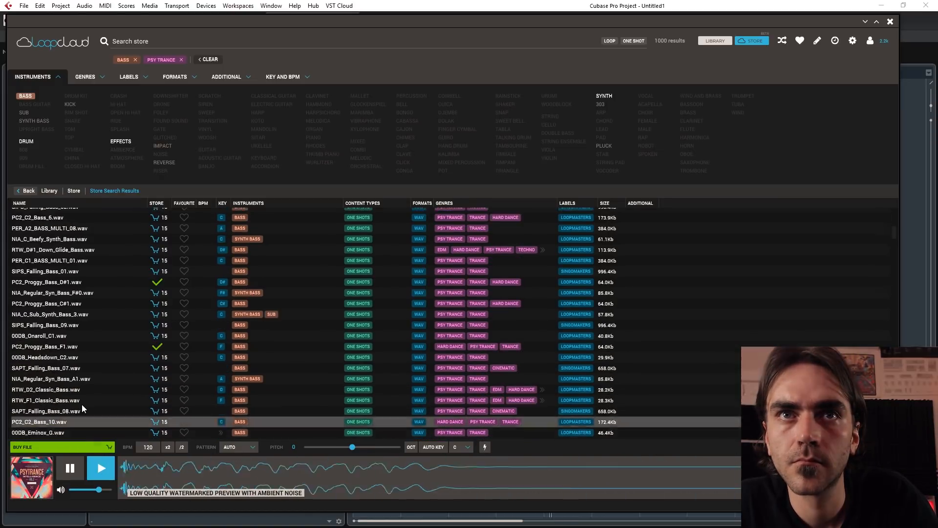
Step: Switch the instrument filter to Closed Hi Hat and audition one-shots such as PC2_Closed_Hat_9.wav and PC2_Closed_Hat_1.wav
{"action": "left_click", "coordinate": [81, 401]}
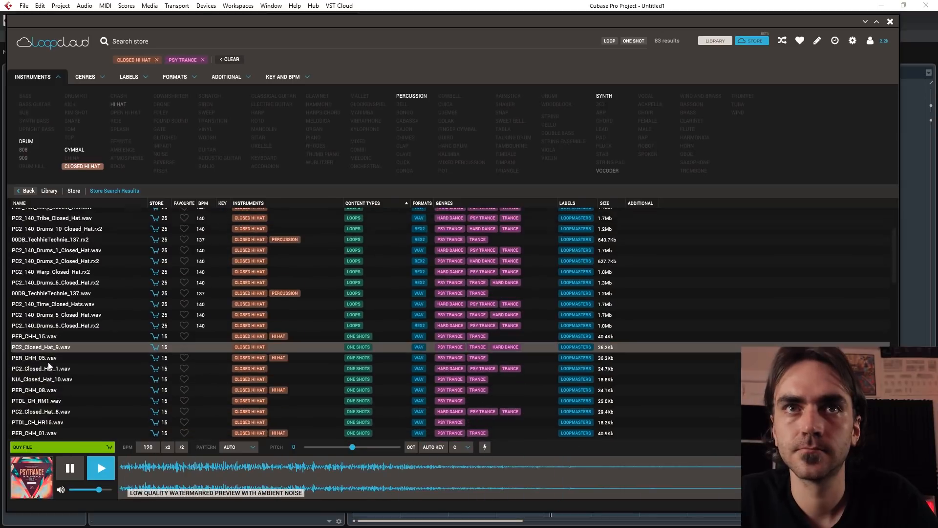
{"action": "key", "text": "Down"}
{"action": "left_click", "coordinate": [65, 369]}
{"action": "key", "text": "Down"}
{"action": "left_click", "coordinate": [86, 368]}
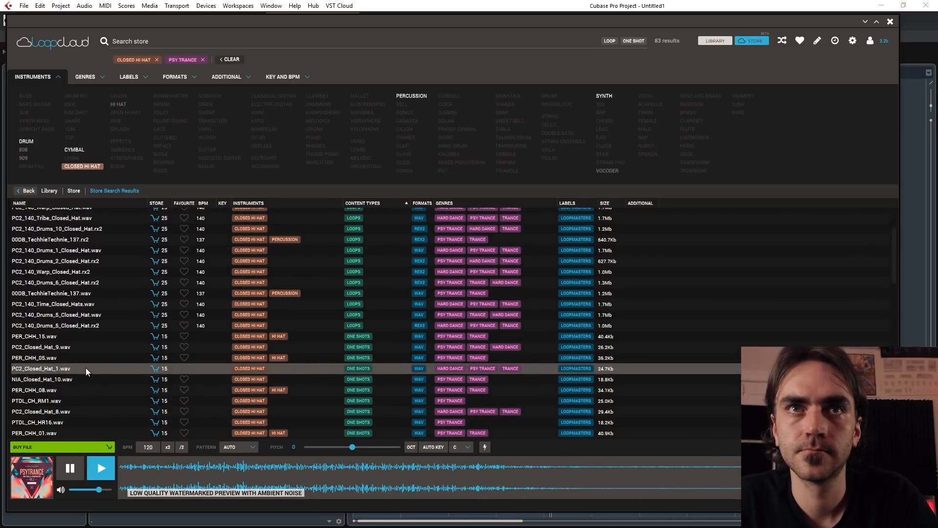
Step: Audition the closed hi-hat one-shots from NIA_Closed_Hat_10.wav down past PER_CHH_01.wav and buy PER_CHH_08.wav
{"action": "left_click", "coordinate": [75, 381]}
{"action": "left_click", "coordinate": [73, 391]}
{"action": "key", "text": "Down"}
{"action": "key", "text": "Down"}
{"action": "key", "text": "Down"}
{"action": "key", "text": "Down"}
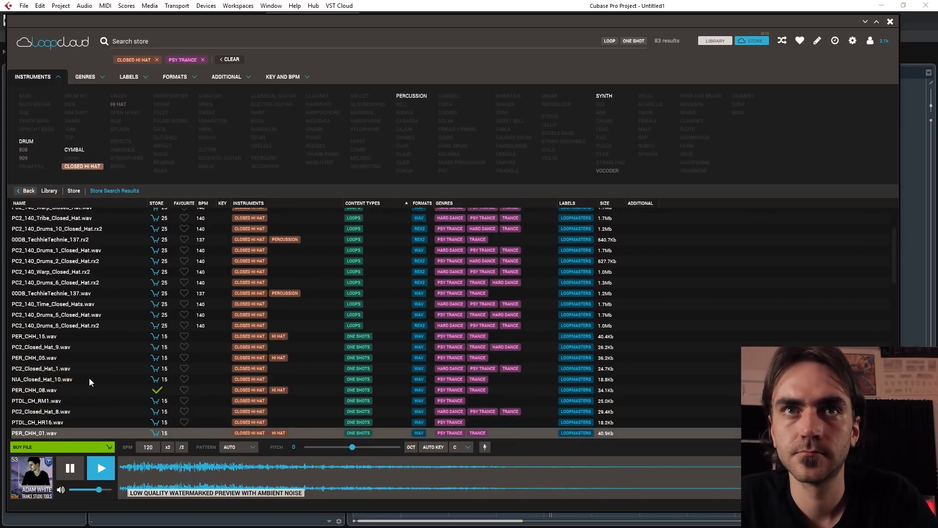
{"action": "key", "text": "Down"}
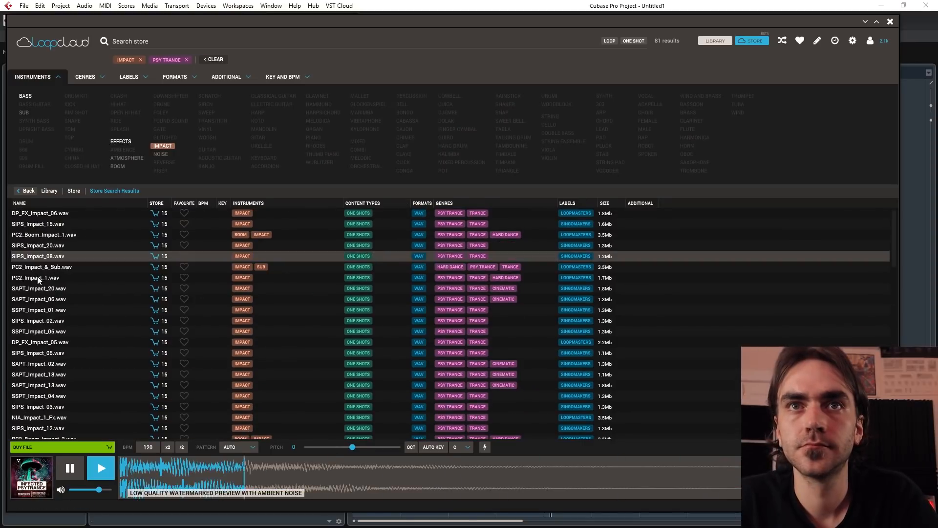
Step: Audition the psy trance impact one-shots from SIPS_Impact_20.wav down through PC2_Impact_&_Sub.wav and PC2_Impact_1.wav
{"action": "key", "text": "Up"}
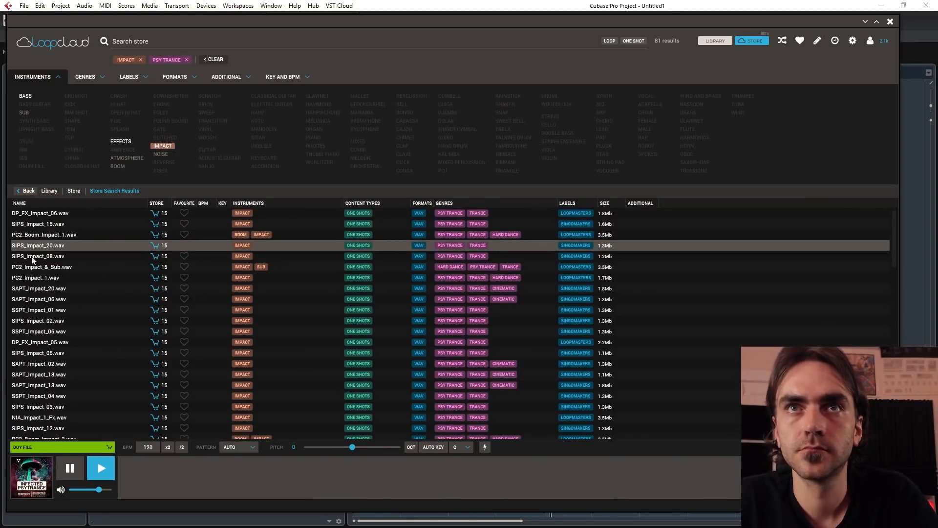
{"action": "key", "text": "Down"}
{"action": "key", "text": "Down"}
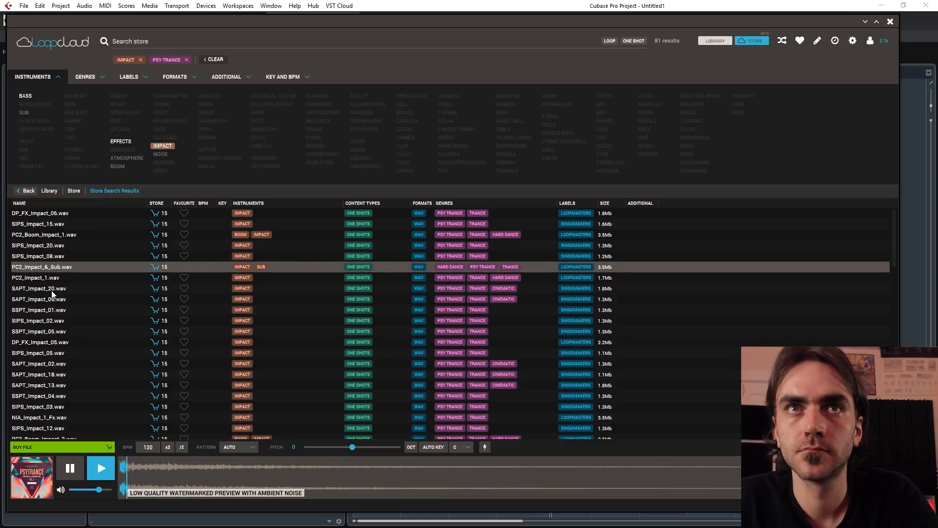
{"action": "key", "text": "Down"}
{"action": "key", "text": "Down"}
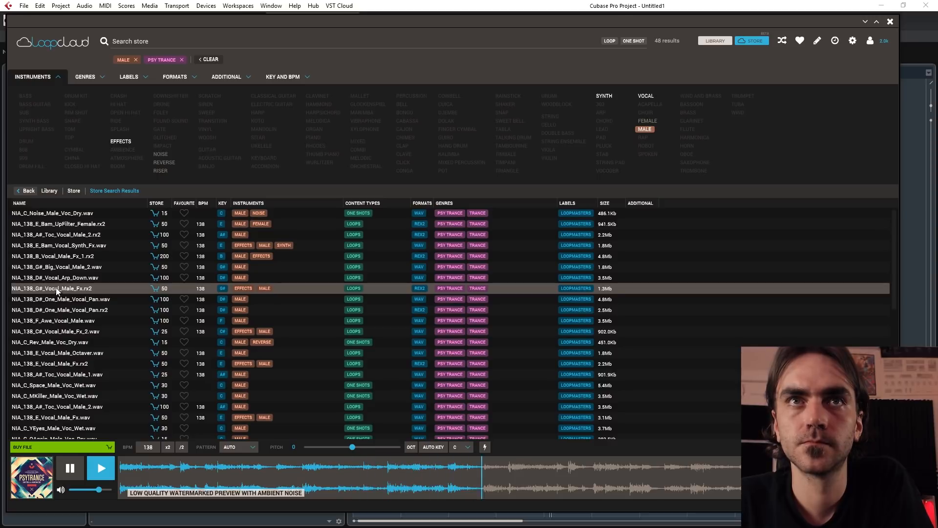
Step: Audition NIA_C#_Vocal_Fx_Filter.wav in the male vocal results and buy it
{"action": "scroll", "coordinate": [66, 388], "scroll_direction": "down", "scroll_amount": 3}
{"action": "left_click", "coordinate": [66, 388]}
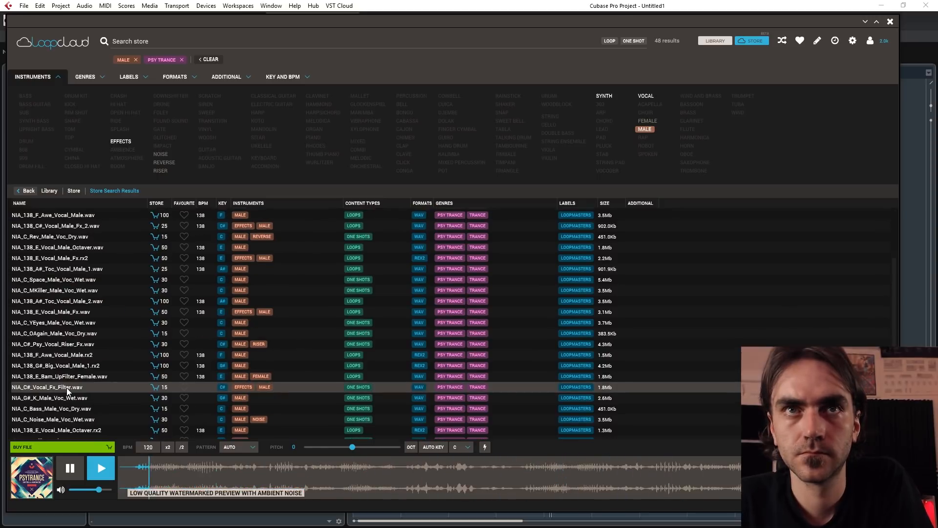
{"action": "scroll", "coordinate": [75, 385], "scroll_direction": "down", "scroll_amount": 1}
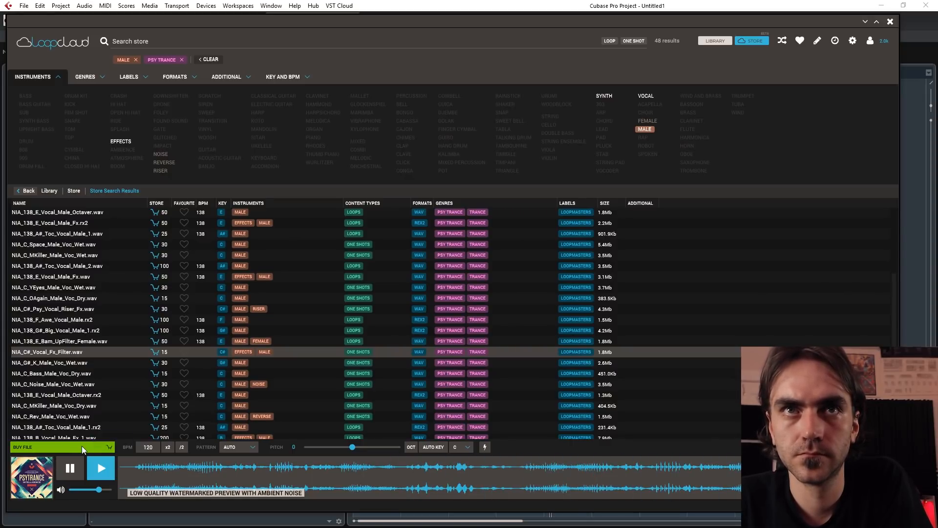
{"action": "left_click", "coordinate": [81, 446]}
Step: Audition the male vocal samples NIA_E_Vocal_Stutter_Fx.wav, NIA_138_E_Bam_Vocal_Synth_Fx.rx2 and NIA_138_G#_Big_Vocal_Male_2.rx2
{"action": "scroll", "coordinate": [76, 381], "scroll_direction": "down", "scroll_amount": 4}
{"action": "left_click", "coordinate": [73, 361]}
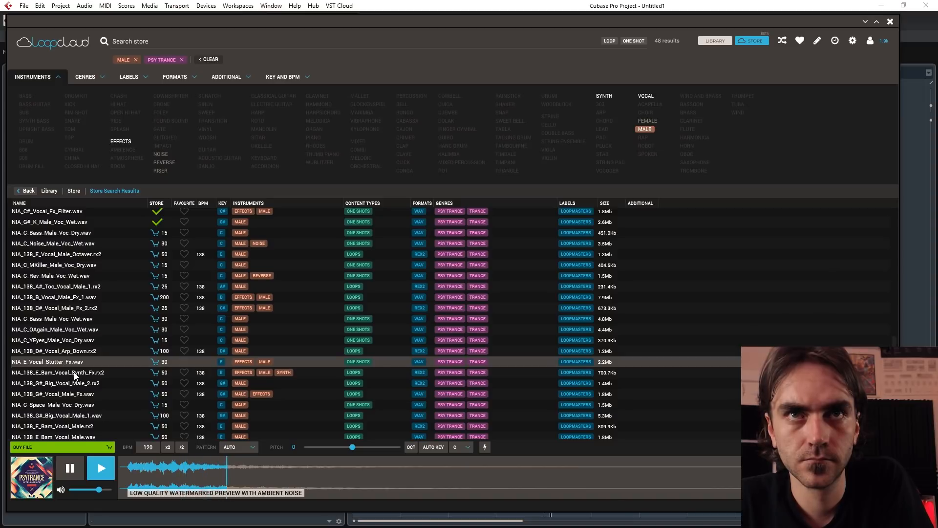
{"action": "left_click", "coordinate": [74, 372]}
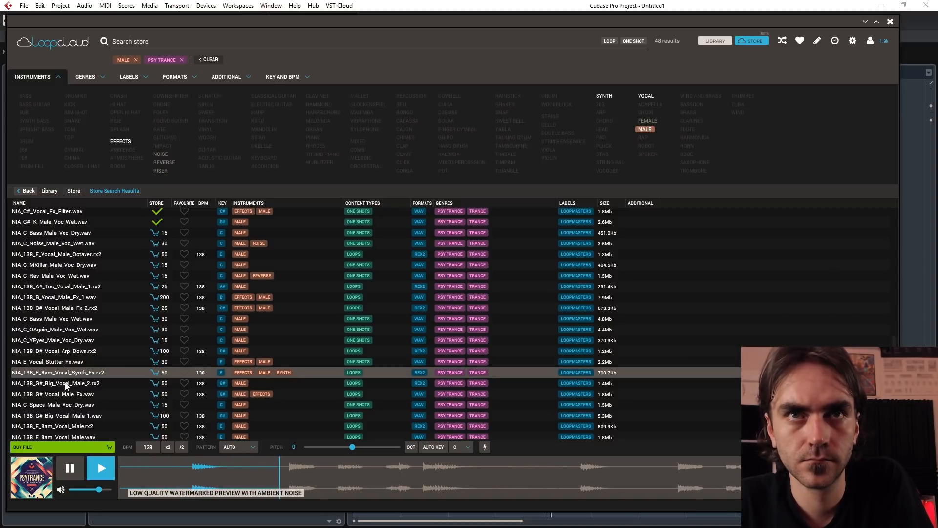
{"action": "left_click", "coordinate": [66, 384]}
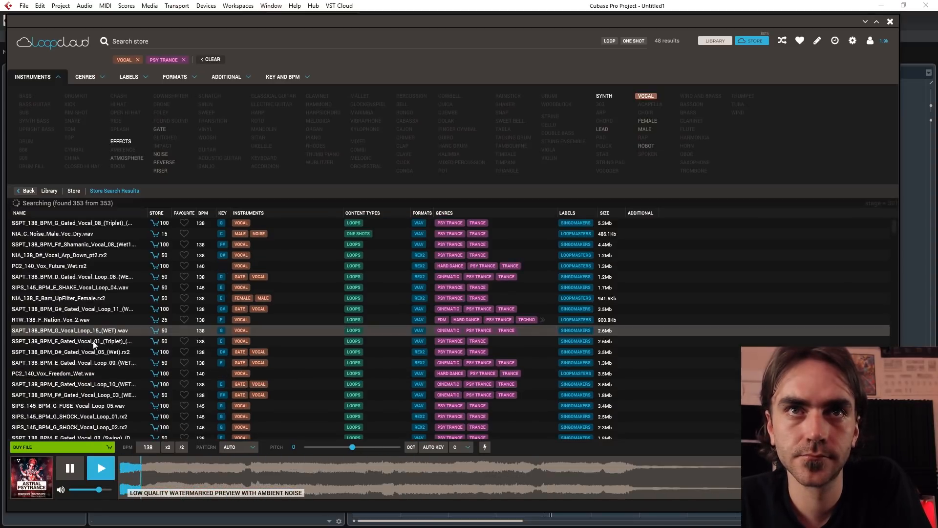
Step: Buy SAPT_138_BPM_G_Vocal_Loop_15_(WET).wav and audition PC2_140_Vox_Freedom_Wet.wav and the two gated vocal loops below it
{"action": "scroll", "coordinate": [84, 347], "scroll_direction": "down", "scroll_amount": 3}
{"action": "scroll", "coordinate": [85, 348], "scroll_direction": "up", "scroll_amount": 1}
{"action": "scroll", "coordinate": [84, 347], "scroll_direction": "up", "scroll_amount": 2}
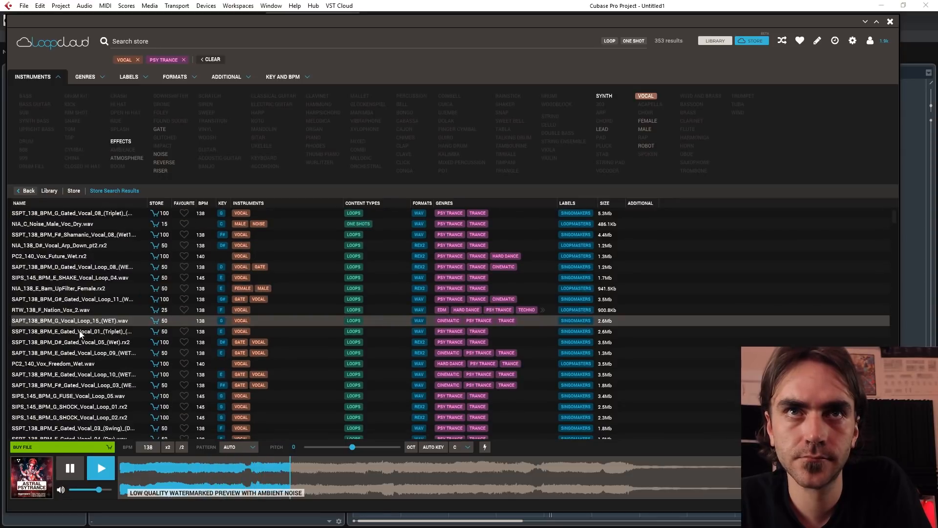
{"action": "left_click", "coordinate": [69, 363]}
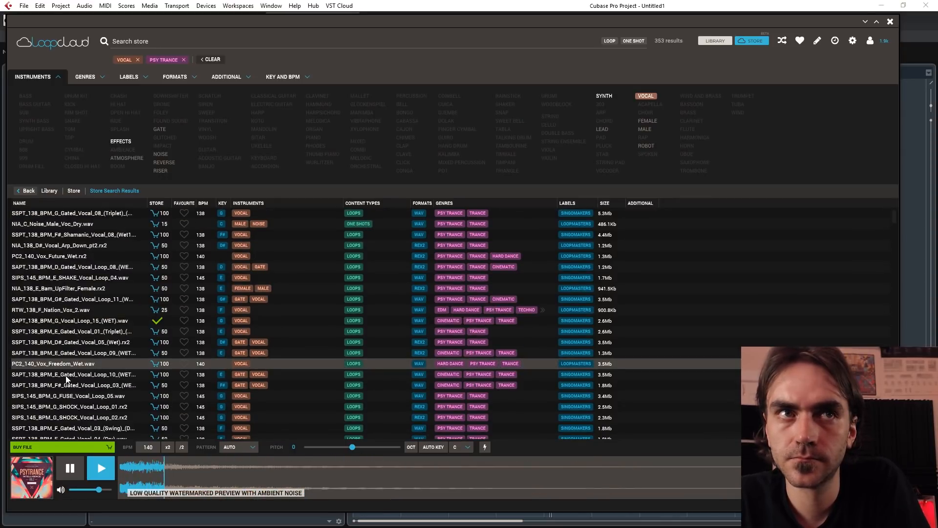
{"action": "left_click", "coordinate": [65, 376]}
{"action": "left_click", "coordinate": [72, 387]}
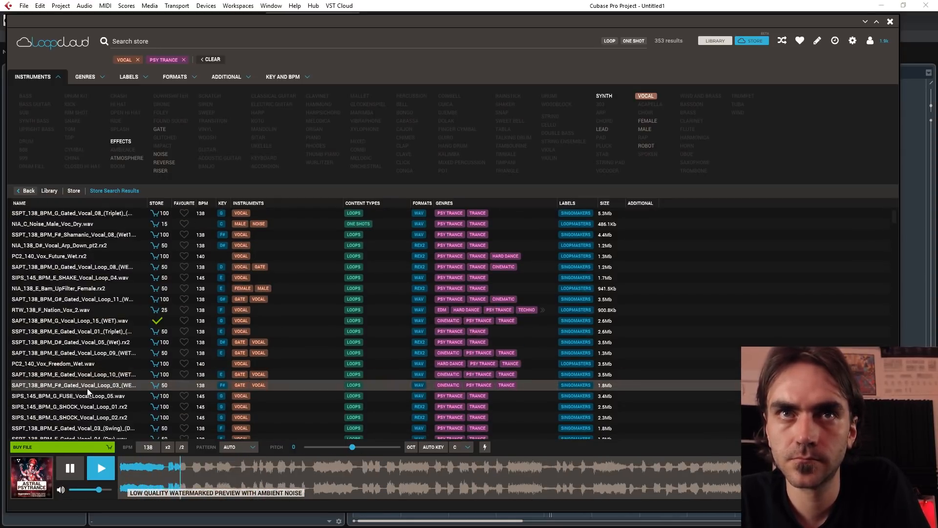
Step: Audition vocal loops further down the list, including SIPS_145_BPM_G_DADDY_Vocal_Loop_01.wav and SIPS_145_BPM_F#_URSULA_Fx_Vox.wav
{"action": "left_click", "coordinate": [83, 395]}
{"action": "scroll", "coordinate": [83, 394], "scroll_direction": "down", "scroll_amount": 2}
{"action": "left_click", "coordinate": [83, 395]}
{"action": "scroll", "coordinate": [77, 422], "scroll_direction": "down", "scroll_amount": 1}
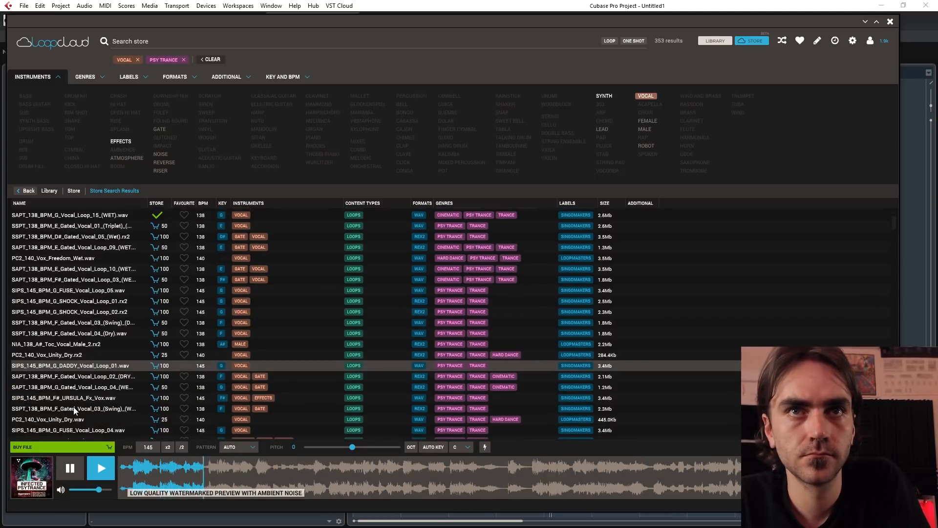
{"action": "left_click", "coordinate": [75, 396]}
Step: Switch the instrument filter to Synth, buy SAPT_138_BPM_G_Synth_Loop_43.wav and PC2_140_G_Tribe_Lead_Synth.wav, and audition RTW_145_F#m_Dist_Lead.wav
{"action": "left_click", "coordinate": [604, 96]}
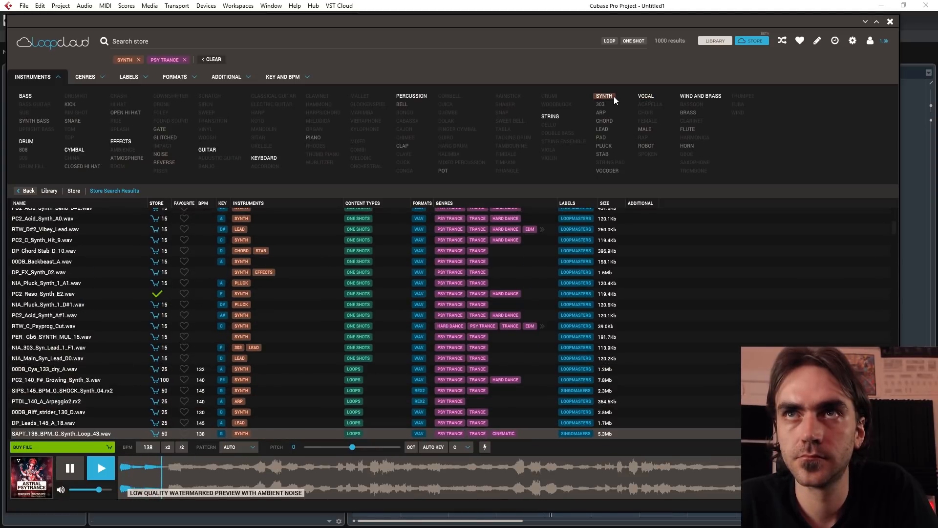
{"action": "left_click", "coordinate": [68, 449]}
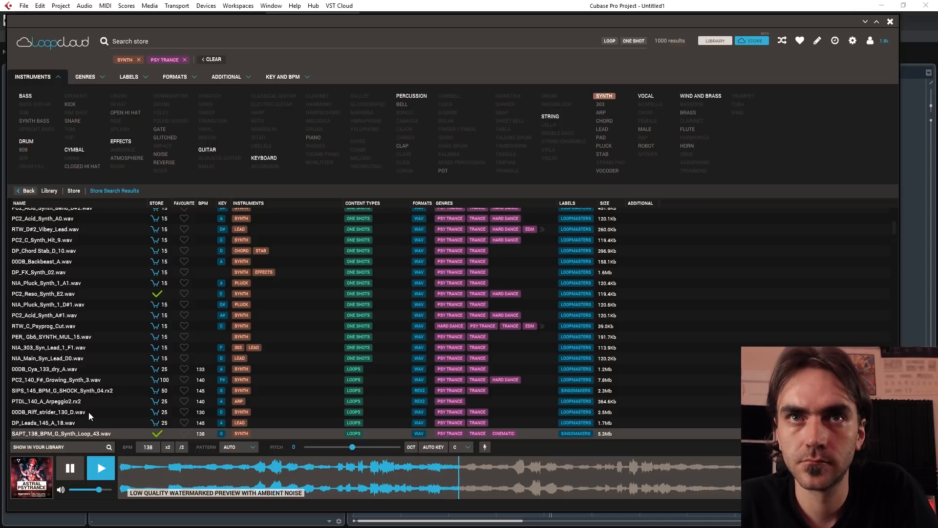
{"action": "key", "text": "Down"}
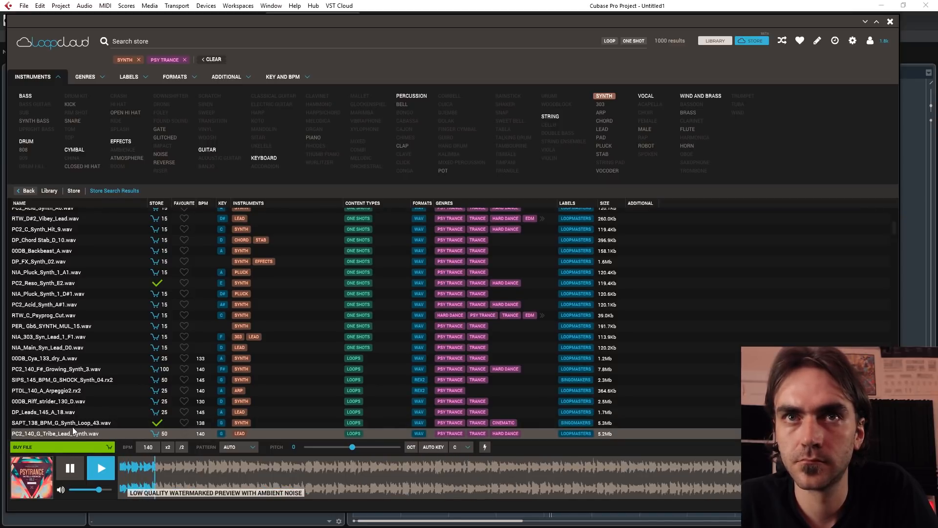
{"action": "key", "text": "Down"}
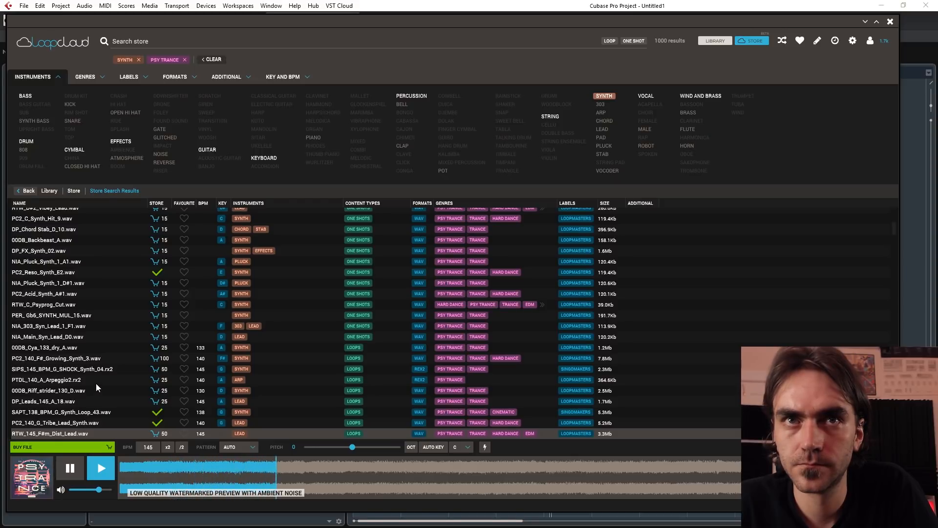
{"action": "key", "text": "Down"}
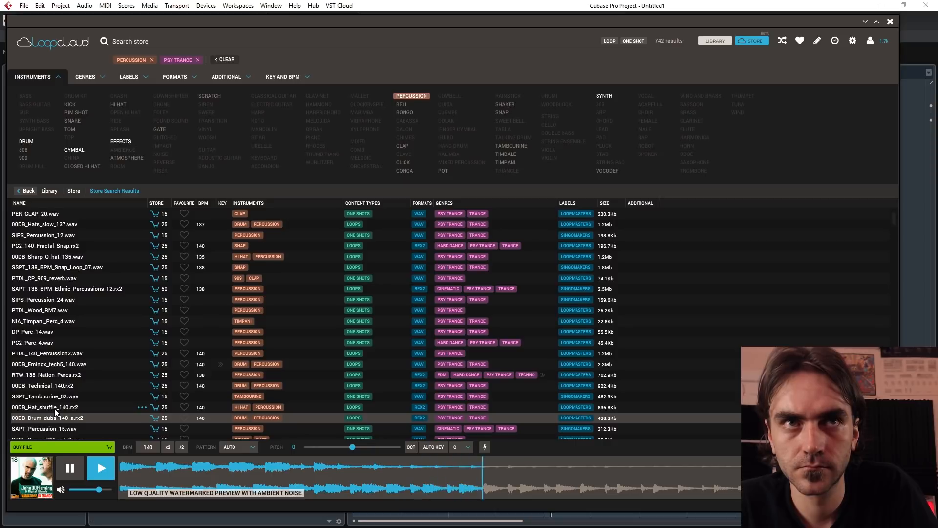
Step: Audition another psy trance percussion sample further down the results
{"action": "scroll", "coordinate": [64, 410], "scroll_direction": "down", "scroll_amount": 10}
{"action": "left_click", "coordinate": [69, 394]}
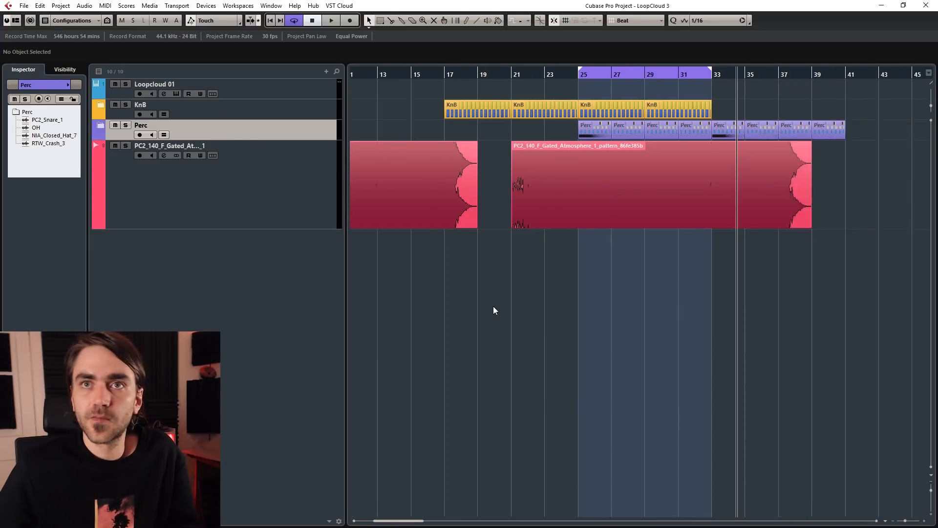
Step: In the Cubase project, unfold the KnB folder track to show its kick and bass tracks, and fold it again
{"action": "scroll", "coordinate": [494, 306], "scroll_direction": "up", "scroll_amount": 2}
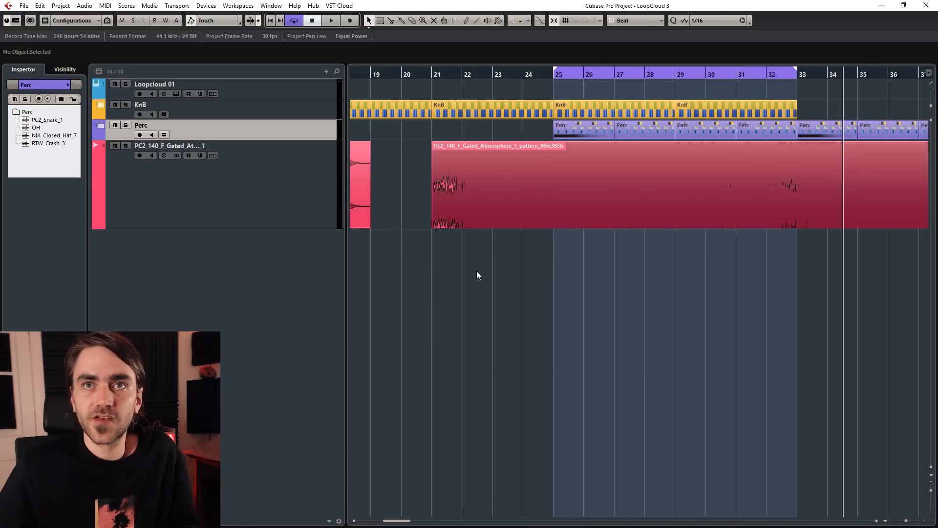
{"action": "left_click", "coordinate": [101, 104]}
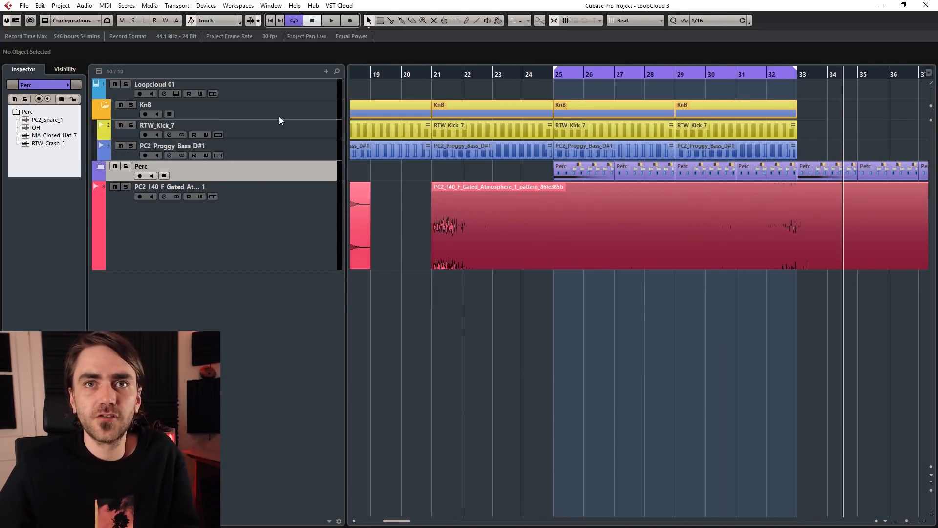
{"action": "left_click", "coordinate": [104, 105]}
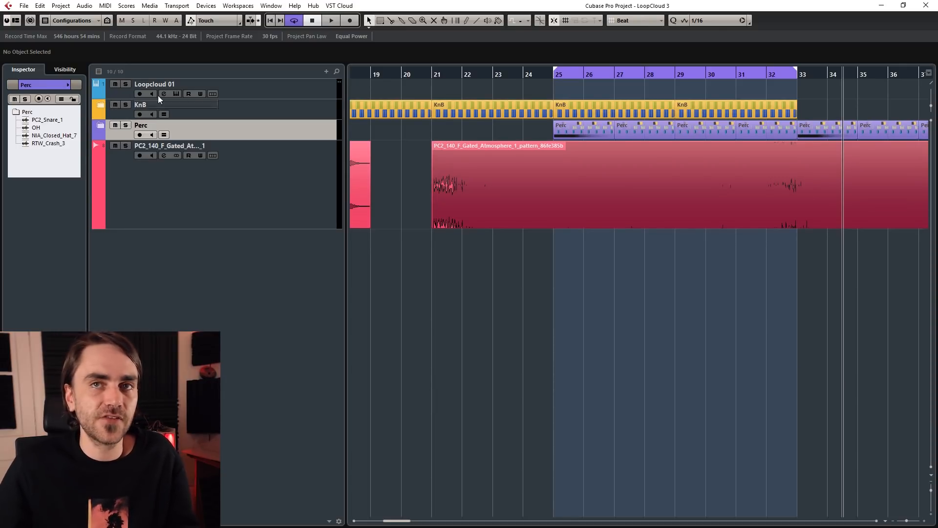
{"action": "scroll", "coordinate": [630, 341], "scroll_direction": "down", "scroll_amount": 2}
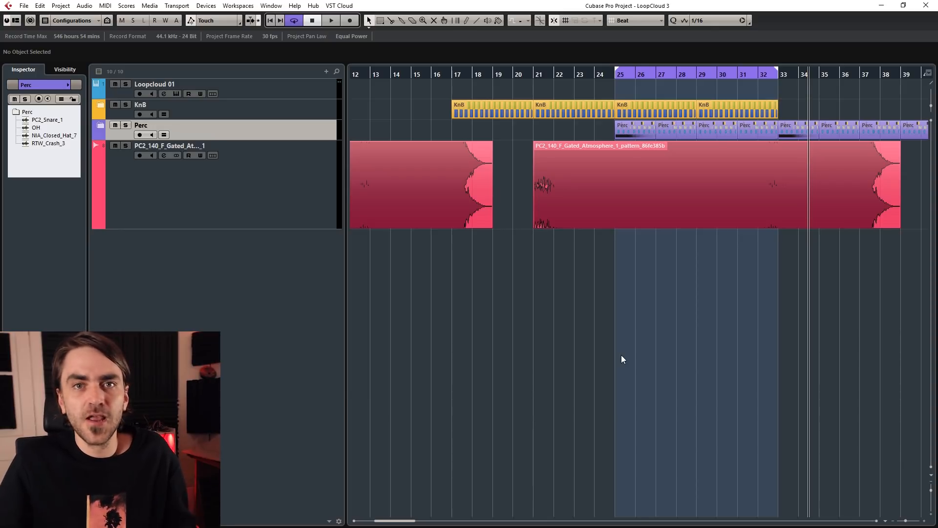
{"action": "scroll", "coordinate": [638, 326], "scroll_direction": "left", "scroll_amount": 5}
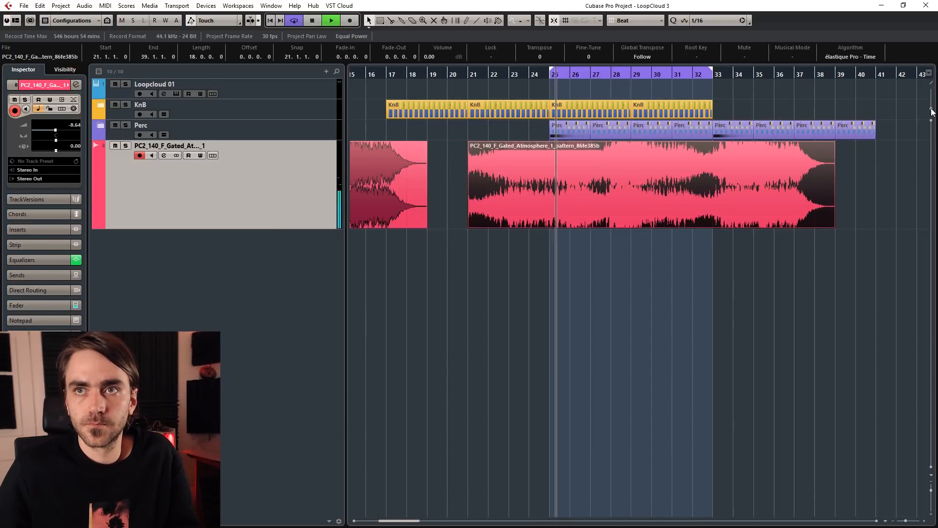
Step: Trim the start of the second PC2_140_F_Gated_Atmosphere_1 audio event to bar 25
{"action": "left_click_drag", "start_coordinate": [932, 111], "coordinate": [932, 113]}
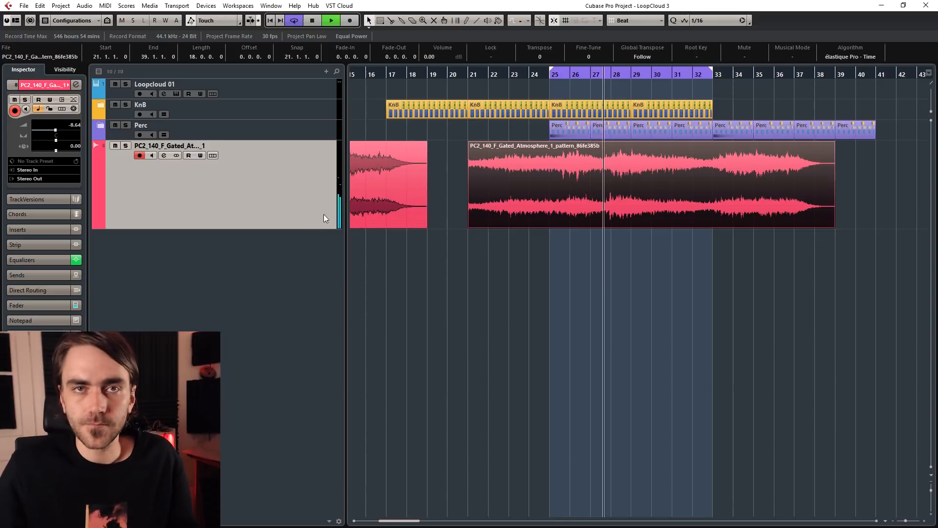
{"action": "left_click", "coordinate": [653, 262]}
{"action": "left_click", "coordinate": [517, 194]}
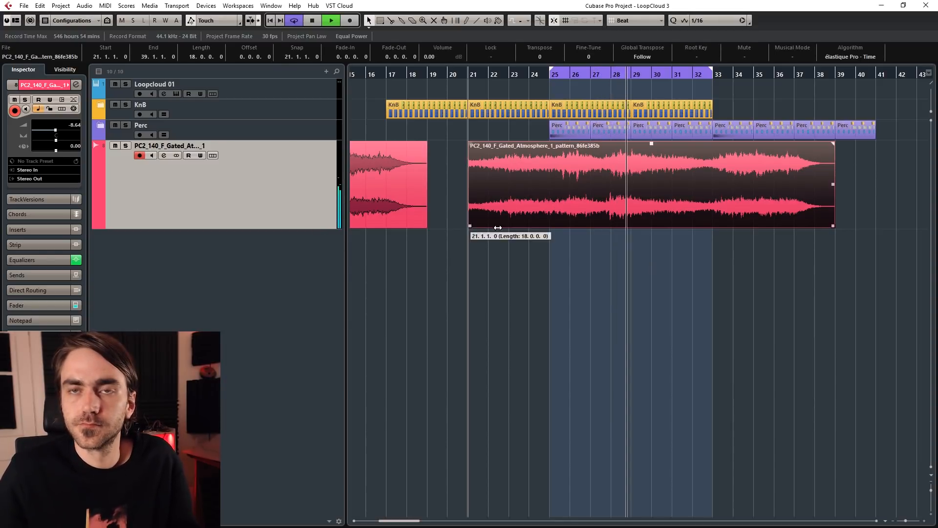
{"action": "left_click_drag", "start_coordinate": [498, 227], "coordinate": [574, 227]}
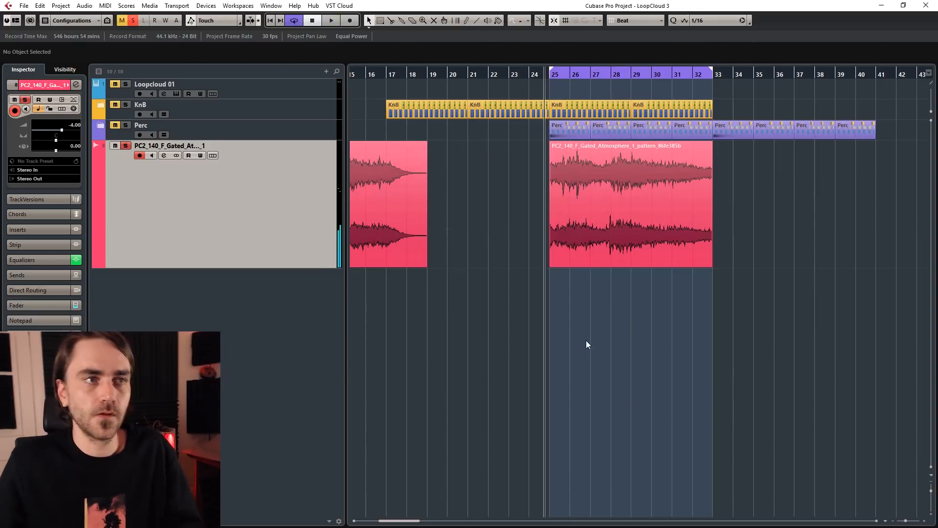
Step: Insert SerumFX before ColourCopy in the first insert slot of the PC2_140_F_Gated_Atmosphere_1 channel
{"action": "left_click", "coordinate": [75, 85]}
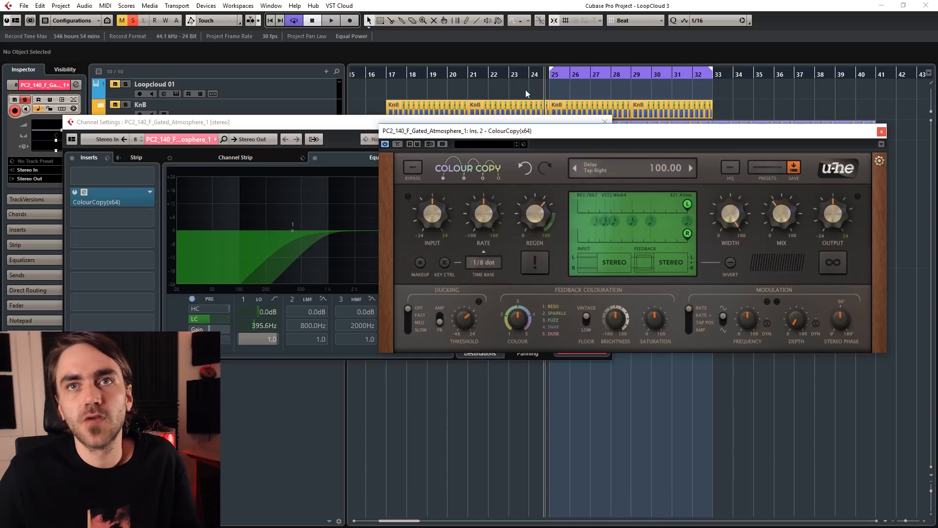
{"action": "left_click", "coordinate": [118, 173]}
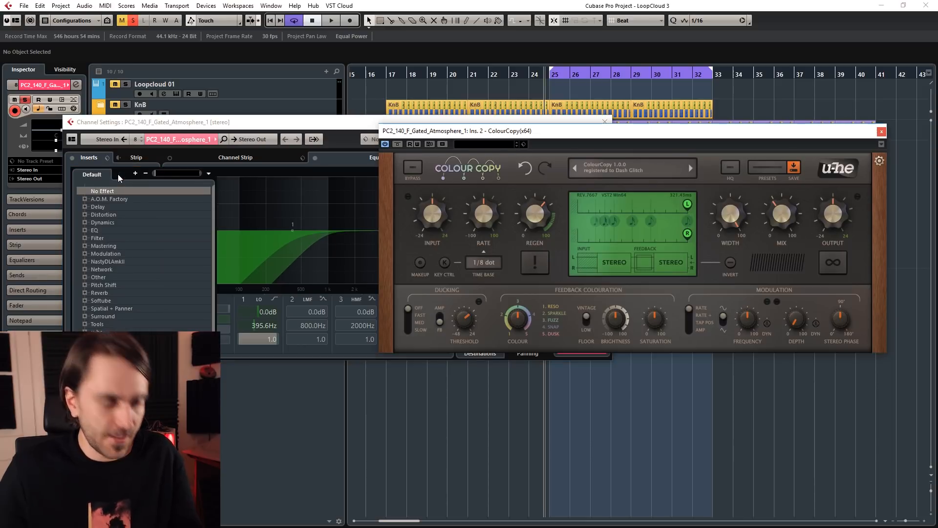
{"action": "type", "text": "serum"}
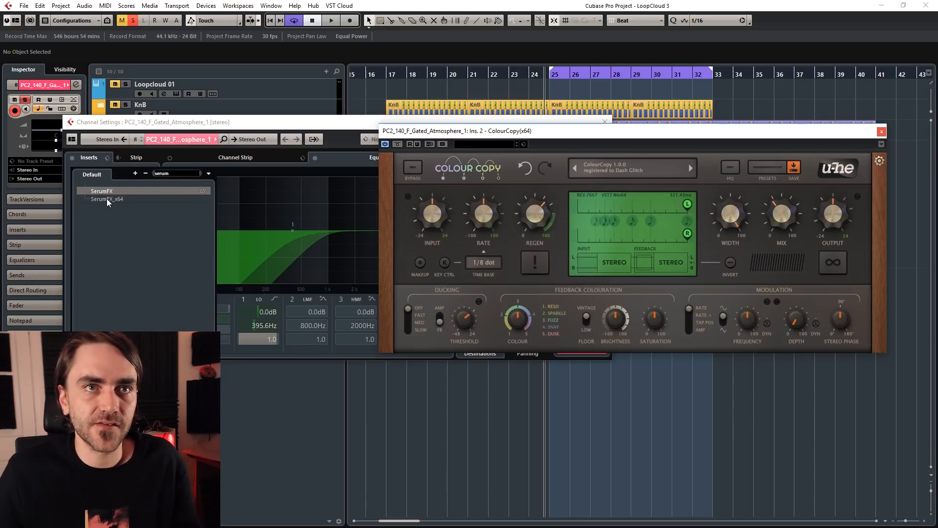
{"action": "left_click", "coordinate": [107, 192]}
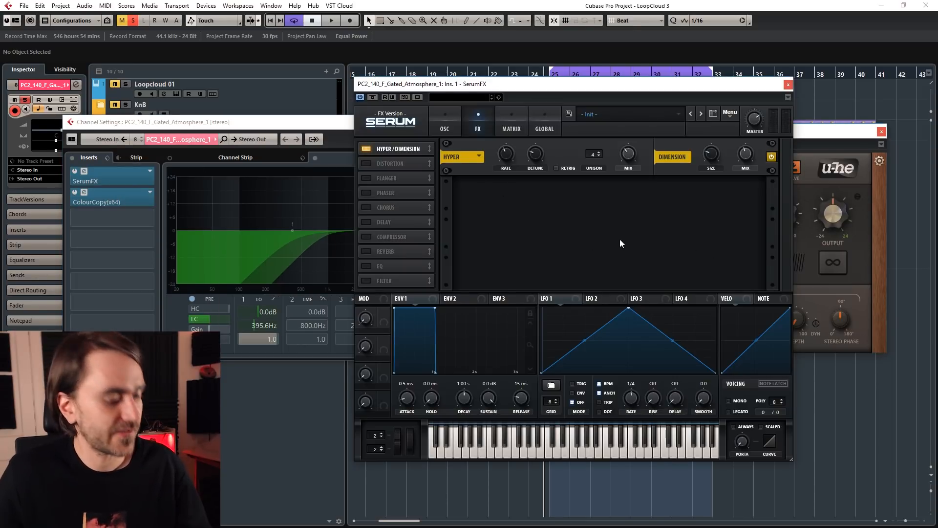
Step: During playback, enable the Flanger and Chorus effects in SerumFX on the atmosphere track and close the plug-in window
{"action": "key", "text": "space"}
{"action": "left_click", "coordinate": [365, 178]}
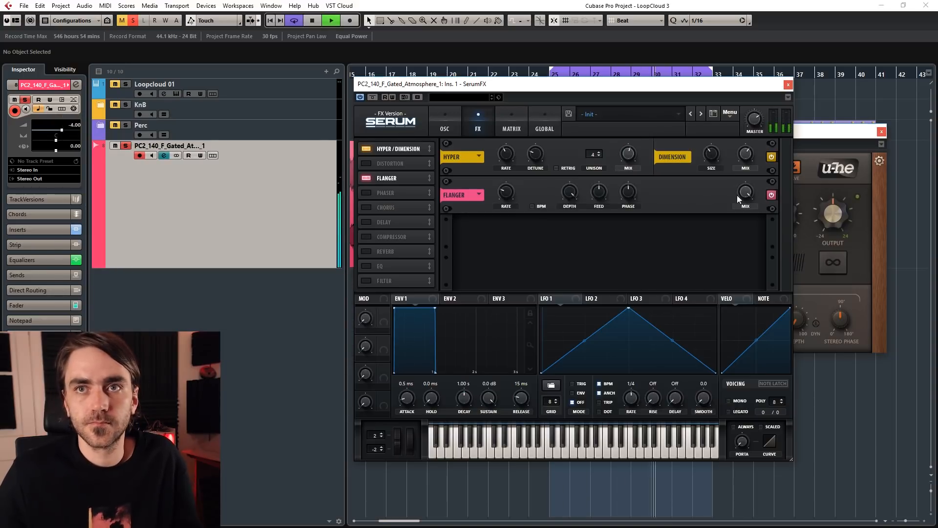
{"action": "left_click", "coordinate": [366, 207]}
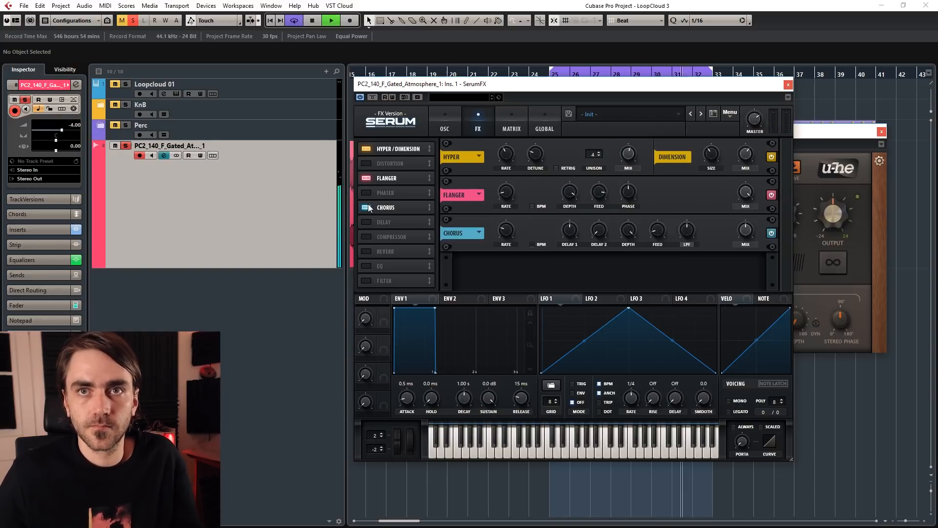
{"action": "left_click", "coordinate": [787, 84]}
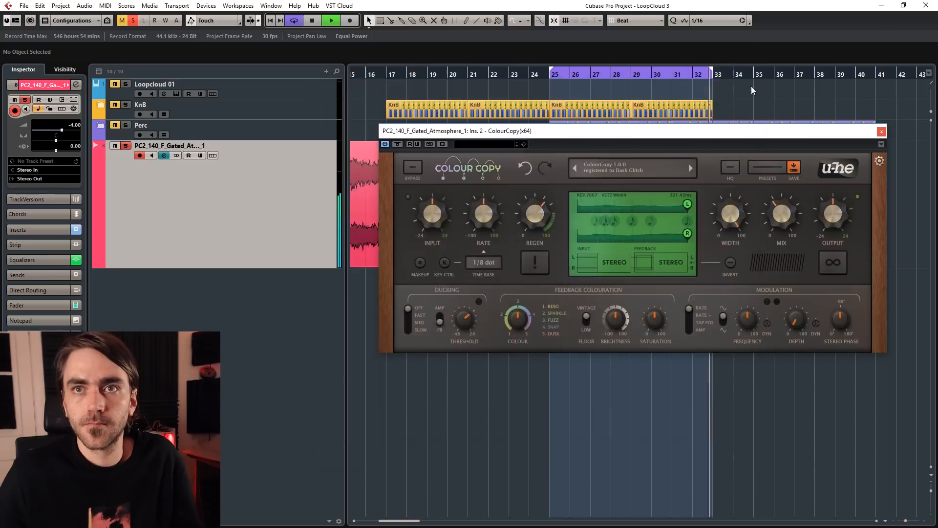
Step: Insert the REVerence reverb in the third insert slot of the PC2_140_F_Gated_Atmosphere_1 channel
{"action": "key", "text": "e"}
{"action": "left_click", "coordinate": [104, 219]}
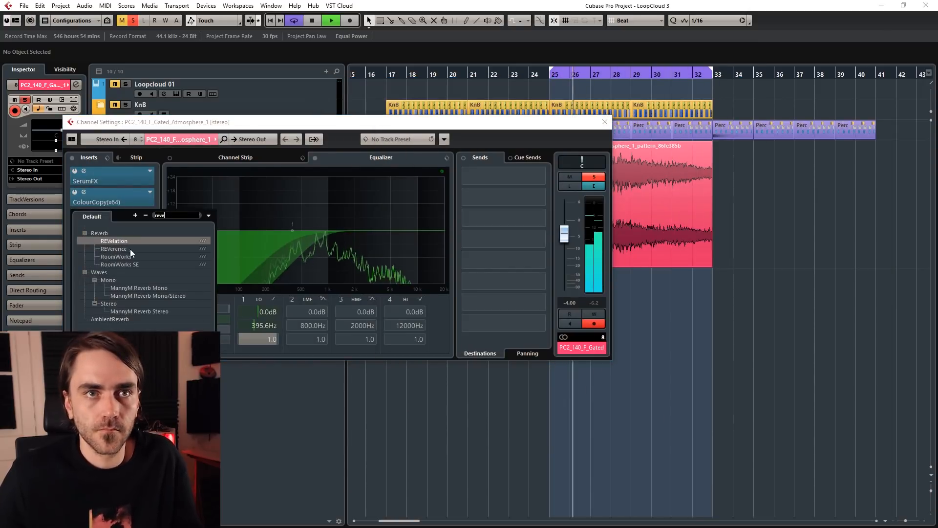
{"action": "left_click", "coordinate": [130, 252]}
Step: Insert LFOTool in the fourth insert slot and load its Glitch preset Ajja Style Gated Patterns for LFOtool
{"action": "left_click", "coordinate": [112, 239]}
{"action": "left_click", "coordinate": [113, 239]}
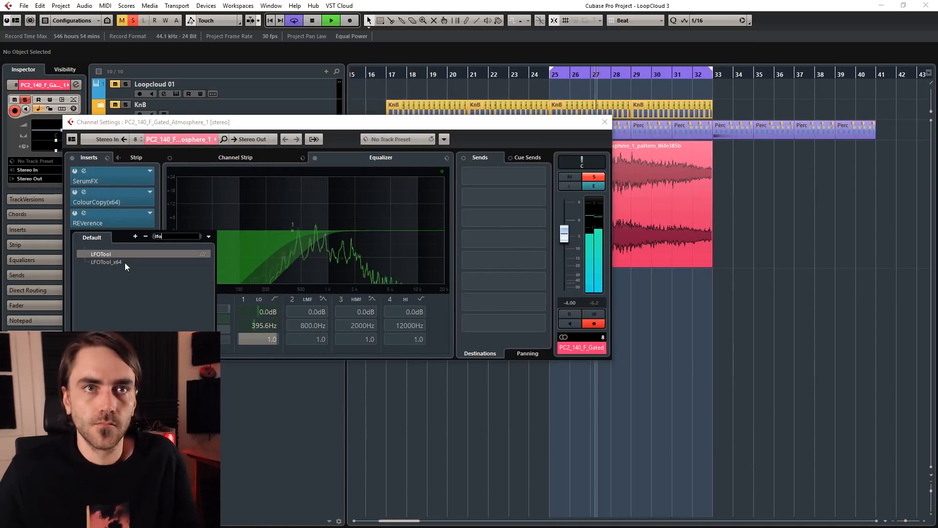
{"action": "left_click", "coordinate": [126, 260]}
{"action": "left_click", "coordinate": [669, 261]}
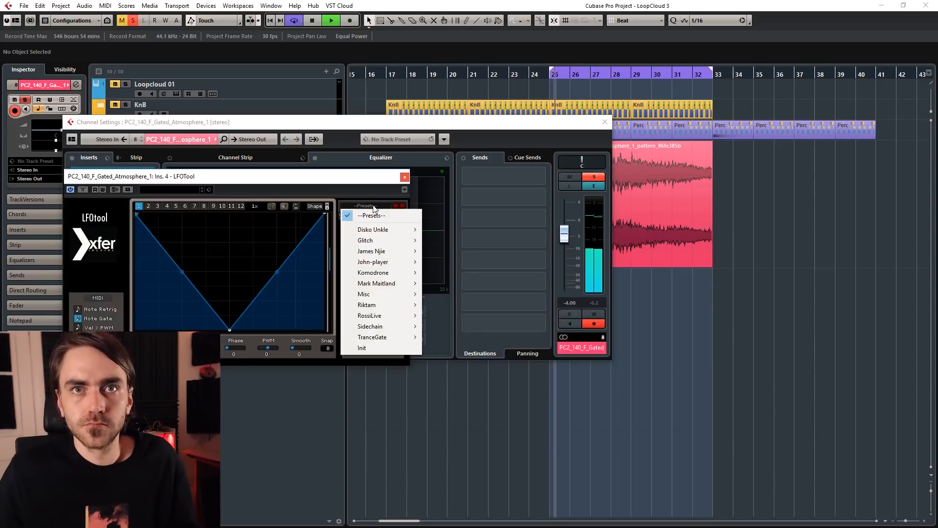
{"action": "mouse_move", "coordinate": [376, 241]}
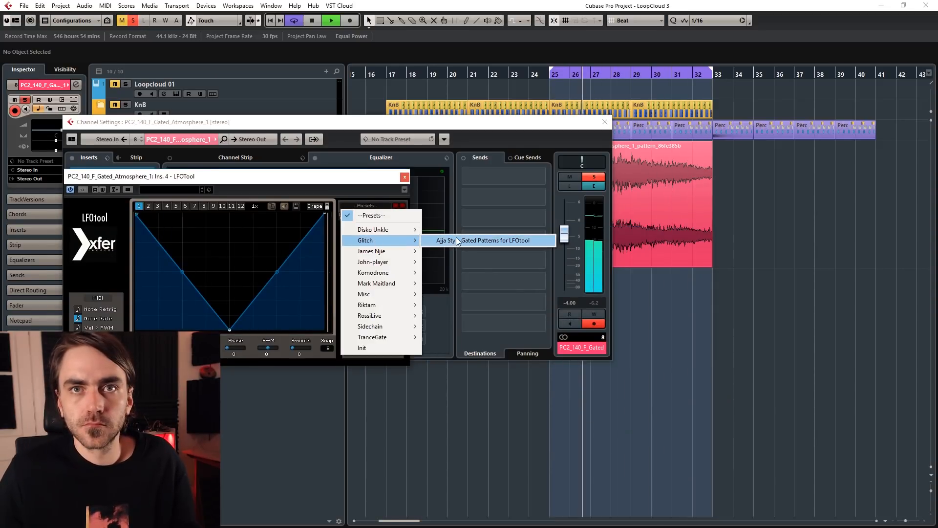
{"action": "left_click", "coordinate": [483, 239]}
{"action": "left_click_drag", "start_coordinate": [218, 178], "coordinate": [646, 194]}
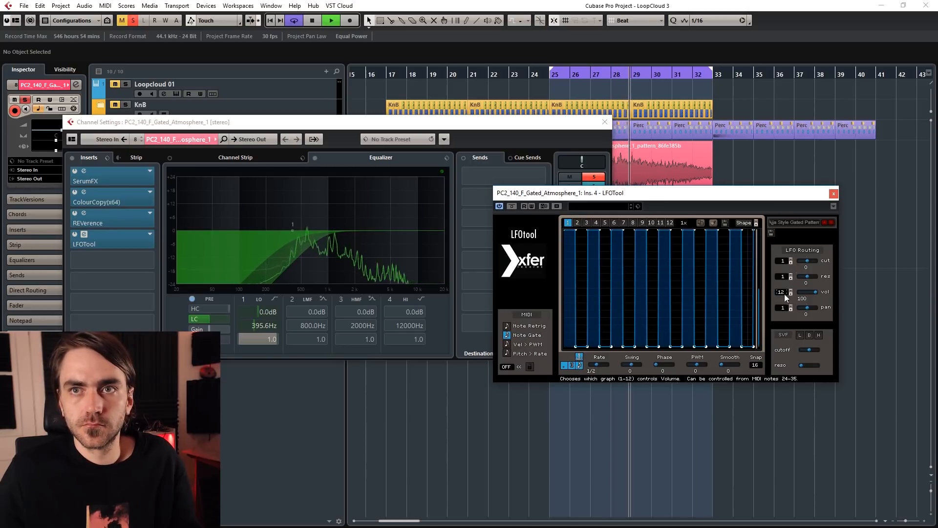
Step: During playback, assign LFO graph 6 to the volume in LFOTool and set Smooth to 12
{"action": "scroll", "coordinate": [791, 293], "scroll_direction": "down", "scroll_amount": 4}
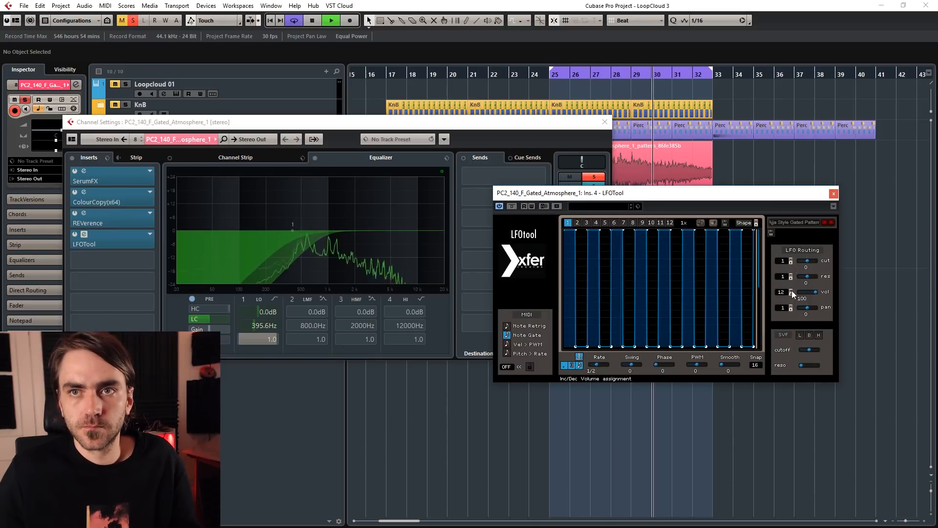
{"action": "scroll", "coordinate": [792, 294], "scroll_direction": "down", "scroll_amount": 2}
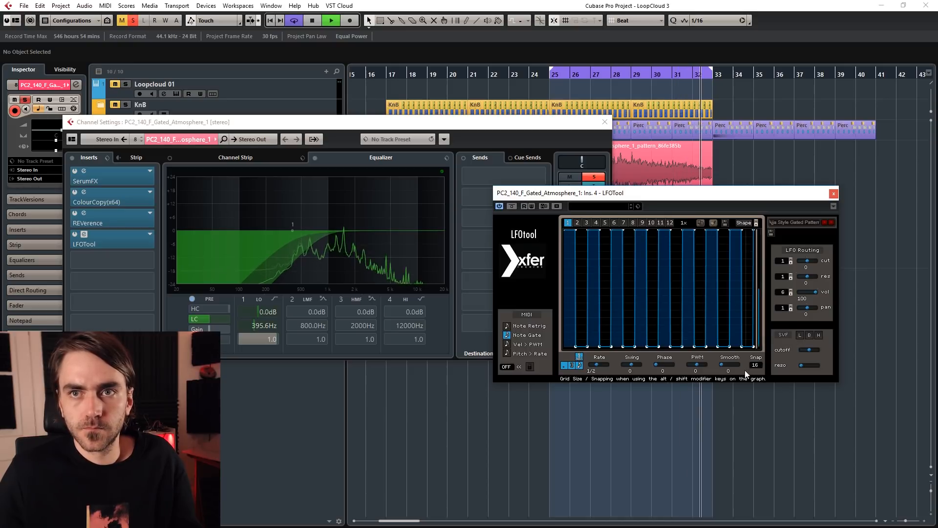
{"action": "scroll", "coordinate": [727, 367], "scroll_direction": "up", "scroll_amount": 3}
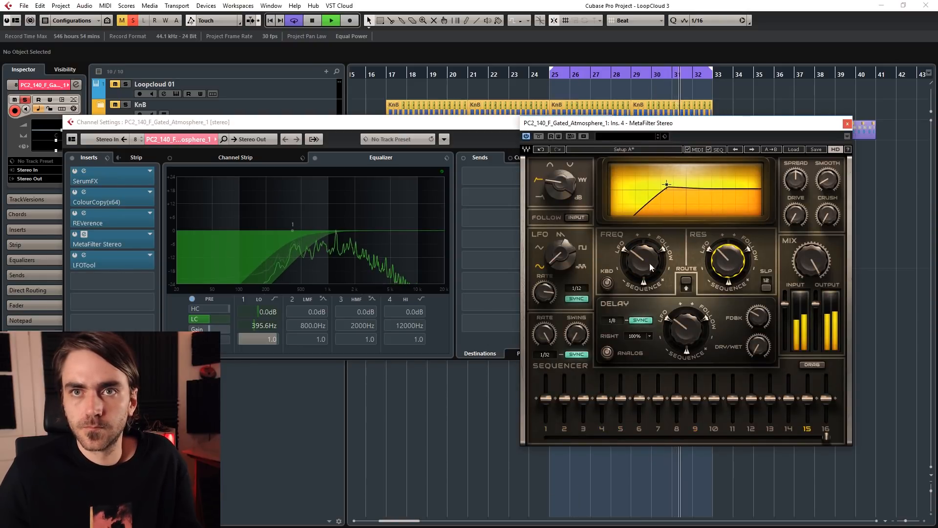
Step: In MetaFilter Stereo, inserted before LFOTool, adjust the filter frequency and Crush amount, and close the plug-in and channel settings windows
{"action": "left_click_drag", "start_coordinate": [651, 267], "coordinate": [652, 262]}
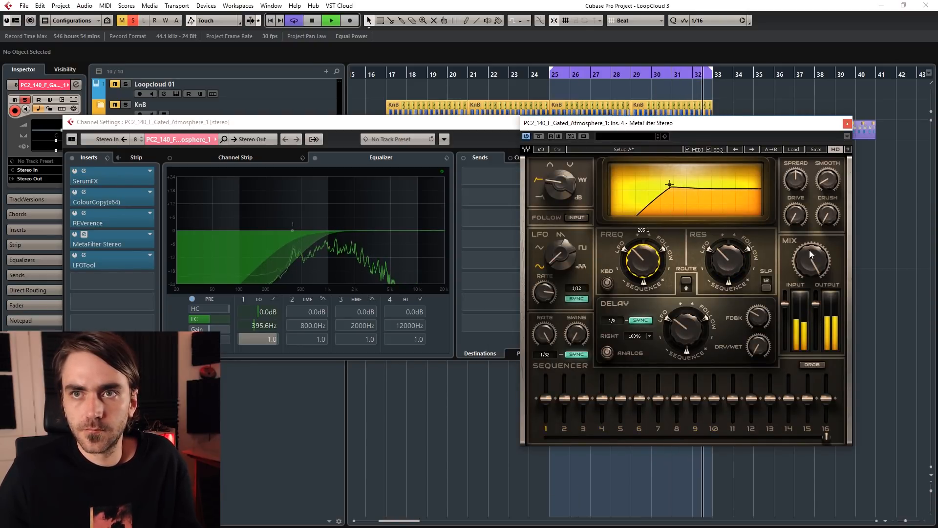
{"action": "left_click", "coordinate": [796, 215]}
{"action": "left_click", "coordinate": [828, 215]}
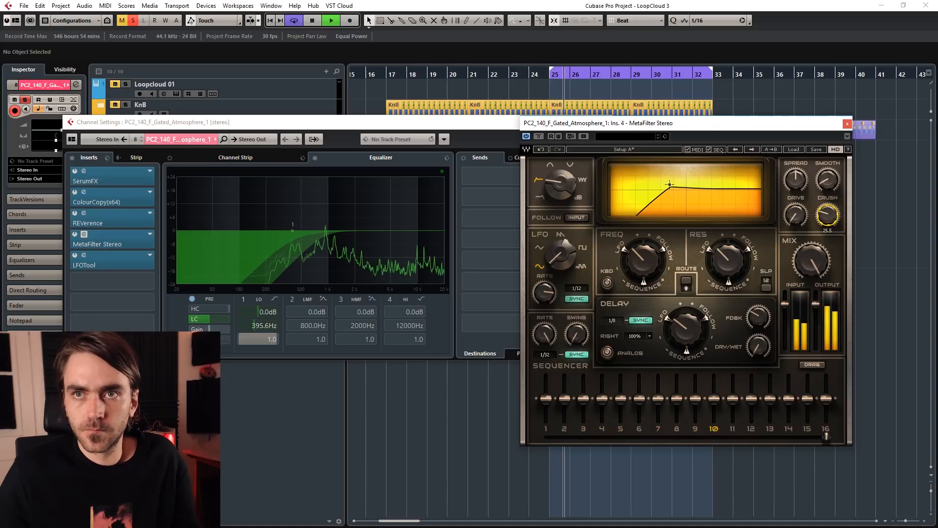
{"action": "left_click_drag", "start_coordinate": [829, 221], "coordinate": [829, 222]}
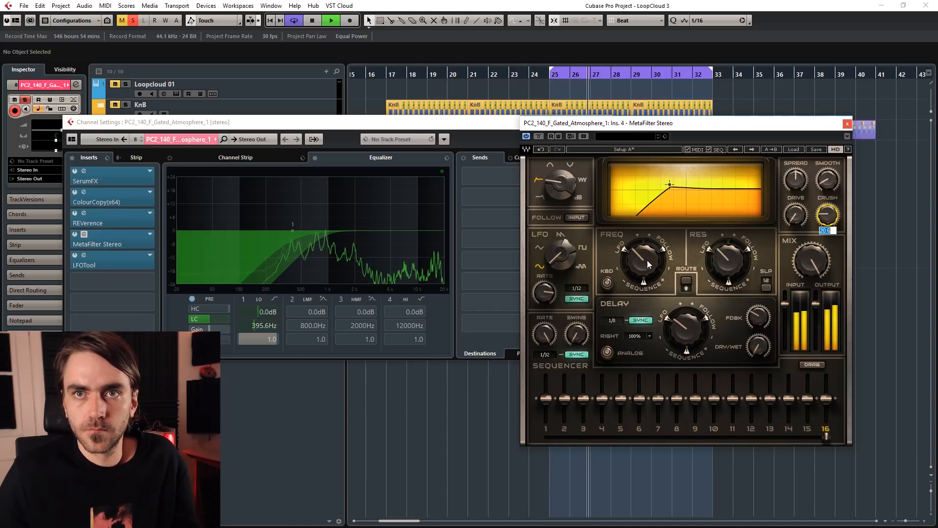
{"action": "left_click", "coordinate": [847, 123]}
{"action": "left_click", "coordinate": [604, 119]}
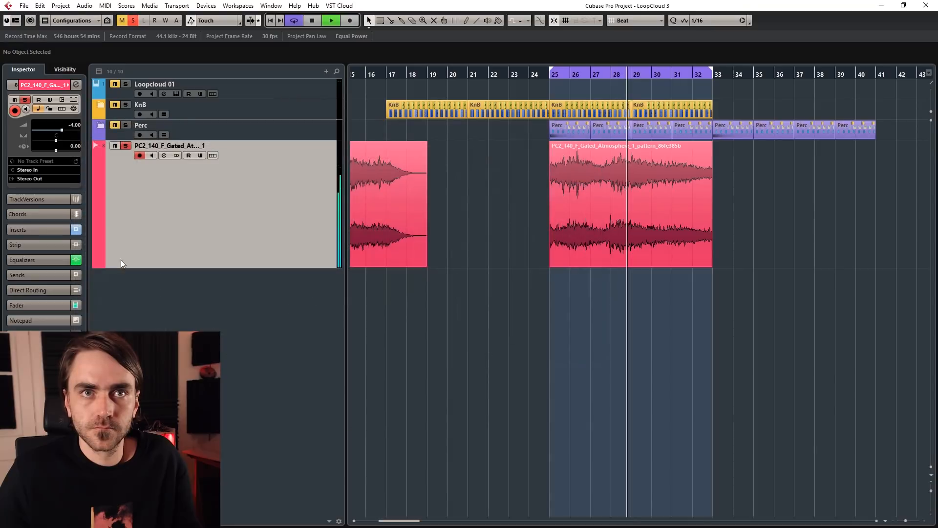
Step: With the atmosphere track unsoloed, set its volume to -5.36 and its low EQ band frequency to 776.1 Hz
{"action": "left_click", "coordinate": [126, 147]}
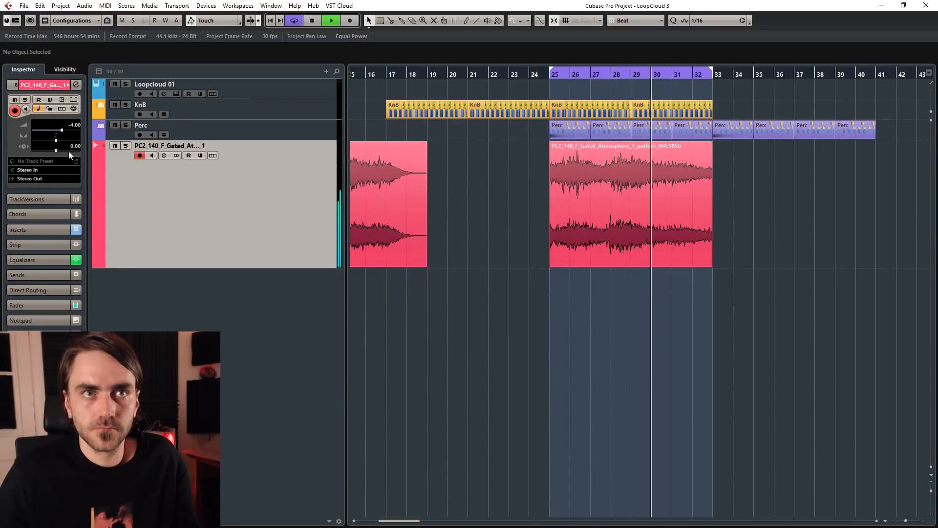
{"action": "left_click", "coordinate": [76, 85]}
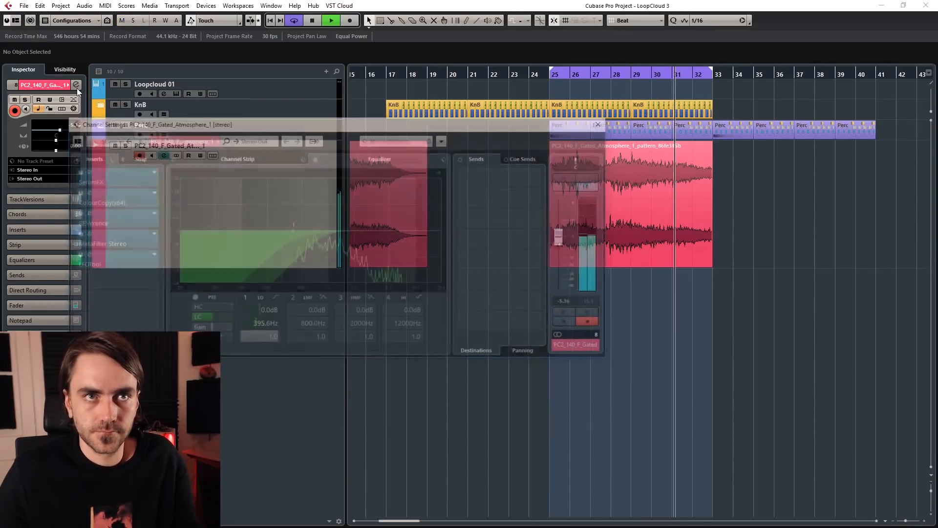
{"action": "scroll", "coordinate": [255, 325], "scroll_direction": "up", "scroll_amount": 10}
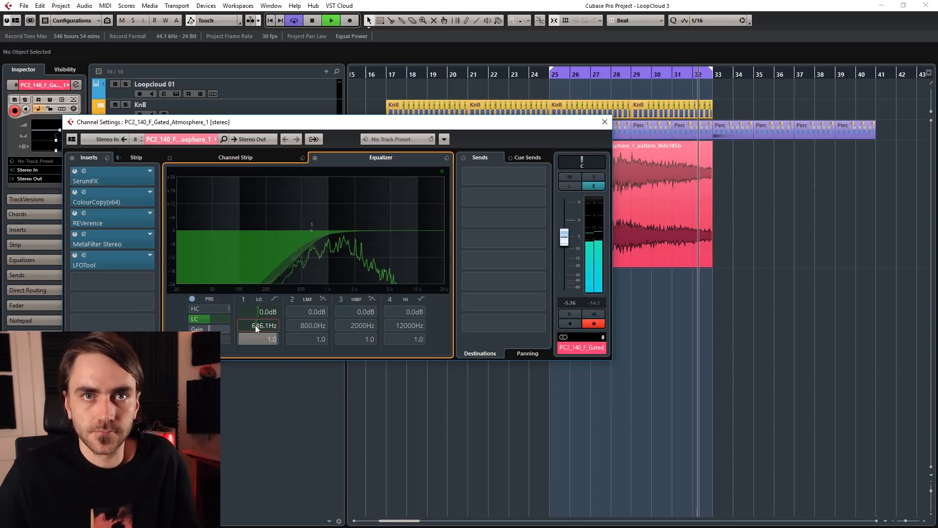
{"action": "scroll", "coordinate": [257, 324], "scroll_direction": "up", "scroll_amount": 2}
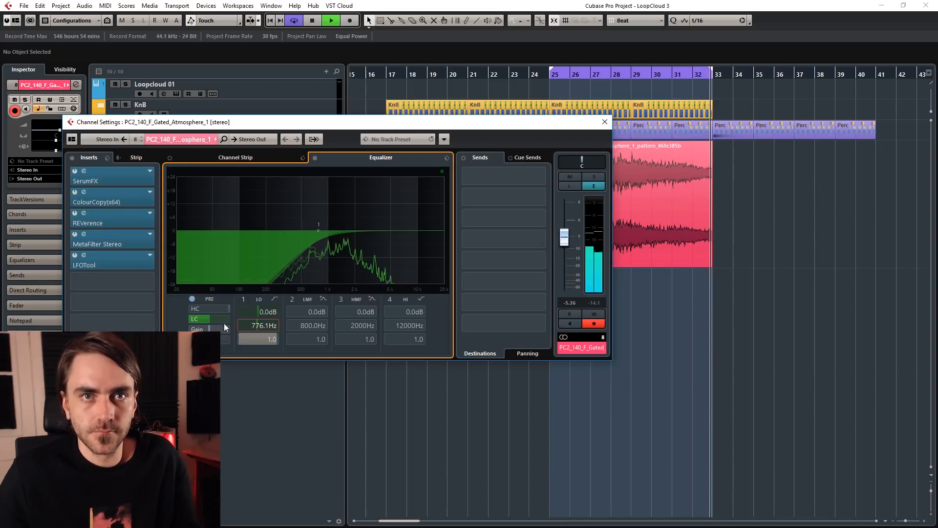
Step: Insert Wider in the sixth slot of the atmosphere channel and widen the stereo image to about 111%
{"action": "left_click", "coordinate": [108, 279]}
{"action": "type", "text": "wider"}
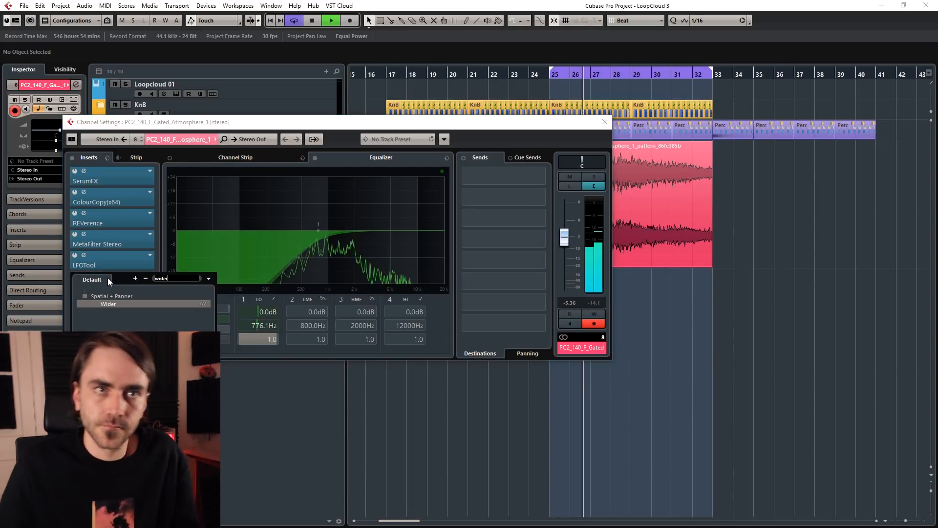
{"action": "left_click", "coordinate": [102, 304]}
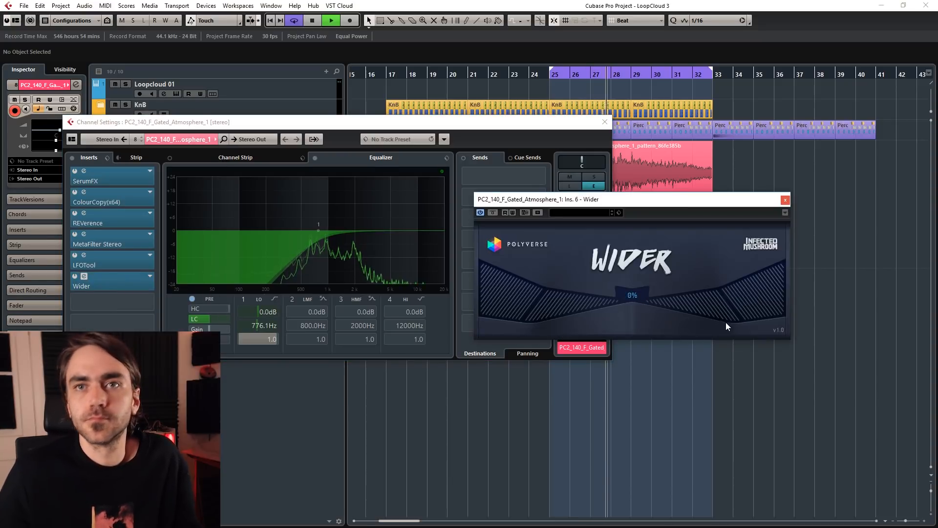
{"action": "left_click_drag", "start_coordinate": [774, 304], "coordinate": [821, 286]}
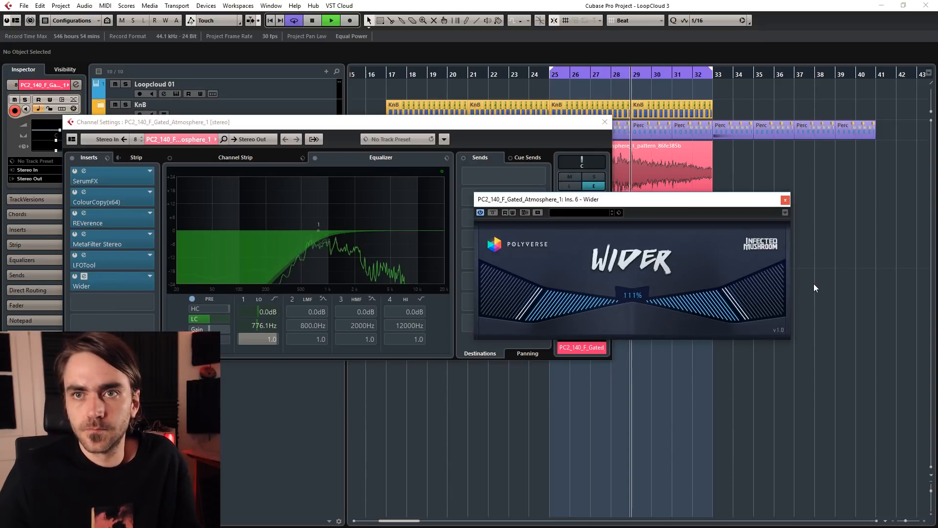
{"action": "left_click", "coordinate": [785, 200]}
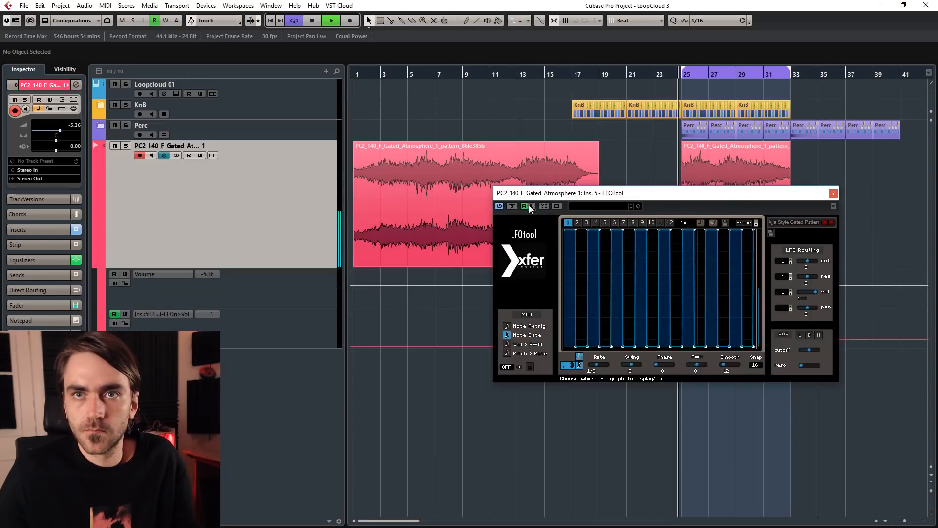
Step: Enable automation writing in LFOTool and record changes of the volume graph assignment while bars 25 to 33 loop
{"action": "left_click", "coordinate": [531, 206]}
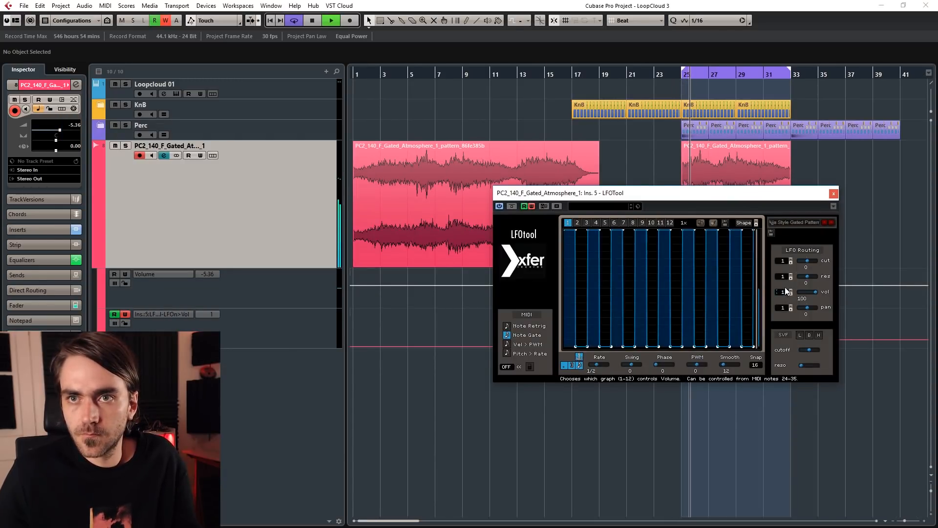
{"action": "left_click_drag", "start_coordinate": [785, 289], "coordinate": [799, 254]}
{"action": "left_click_drag", "start_coordinate": [779, 203], "coordinate": [529, 128]}
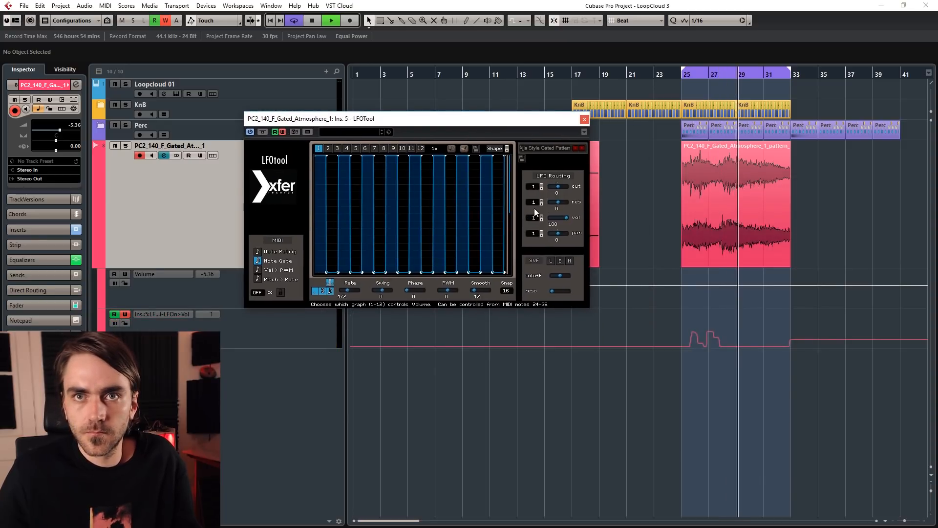
{"action": "left_click_drag", "start_coordinate": [535, 215], "coordinate": [548, 106]}
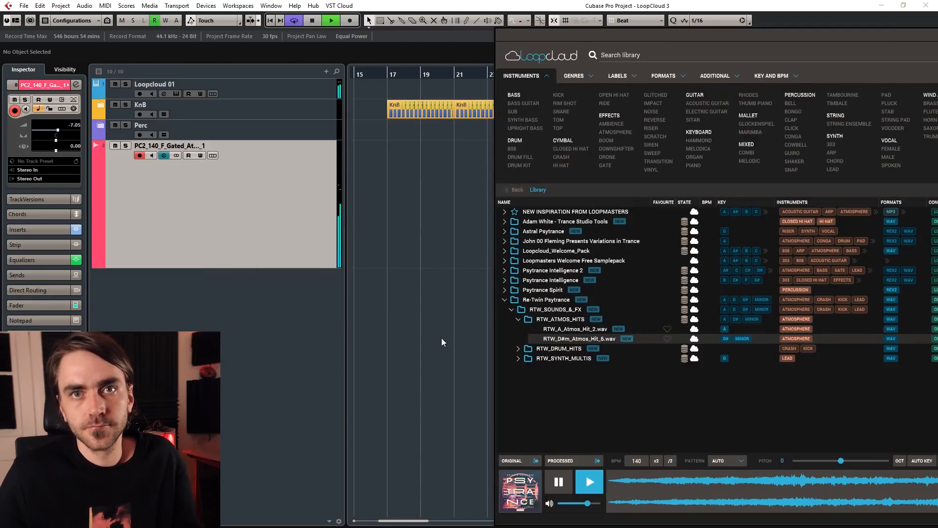
Step: Add RTW_D#m_Atmos_Hit_6.wav from the Loopcloud library at bar 23 on a new track and arrange one-beat slices with fades from bar 25
{"action": "left_click_drag", "start_coordinate": [579, 339], "coordinate": [566, 293]}
{"action": "scroll", "coordinate": [537, 281], "scroll_direction": "up", "scroll_amount": 4}
{"action": "left_click_drag", "start_coordinate": [466, 270], "coordinate": [555, 271]}
{"action": "left_click_drag", "start_coordinate": [371, 97], "coordinate": [371, 79]}
{"action": "left_click_drag", "start_coordinate": [489, 305], "coordinate": [544, 306]}
{"action": "double_click", "coordinate": [494, 280]}
{"action": "left_click", "coordinate": [543, 301]}
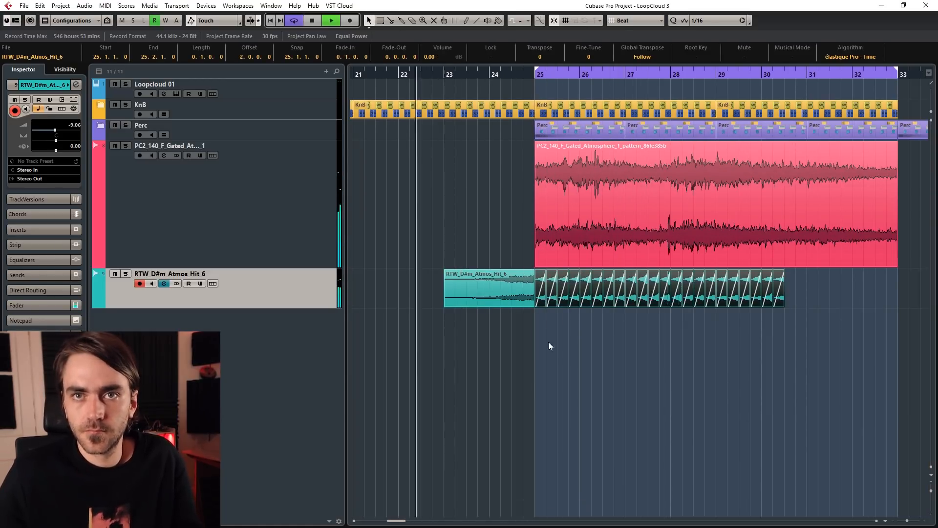
Step: Bounce the one-beat slices of the atmos hit into a single event with a fade-out over its whole length
{"action": "right_click", "coordinate": [542, 290]}
{"action": "left_click", "coordinate": [753, 428]}
{"action": "key", "text": "g"}
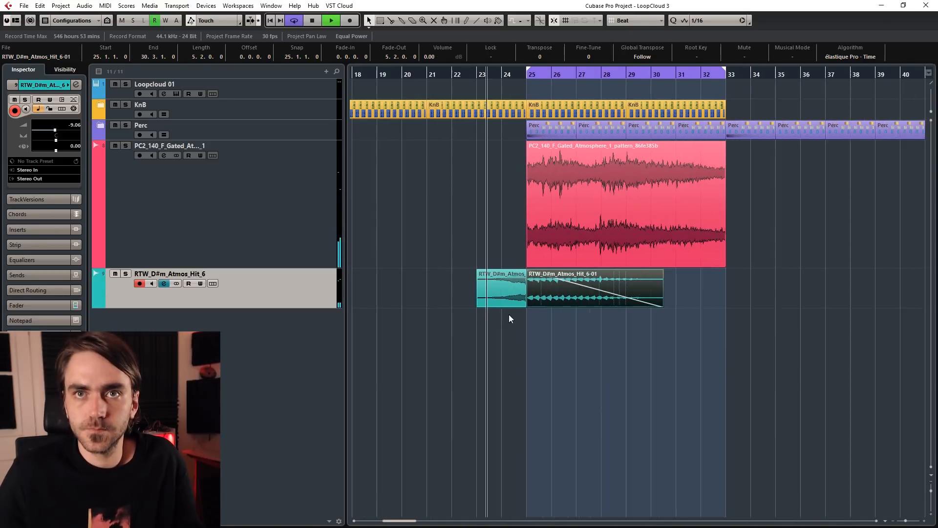
Step: Mute the PC2_140_F_Gated_Atmosphere_1 track and lower the RTW_D#m_Atmos_Hit_6 track's volume to -9.80
{"action": "left_click", "coordinate": [115, 145]}
{"action": "left_click", "coordinate": [677, 415]}
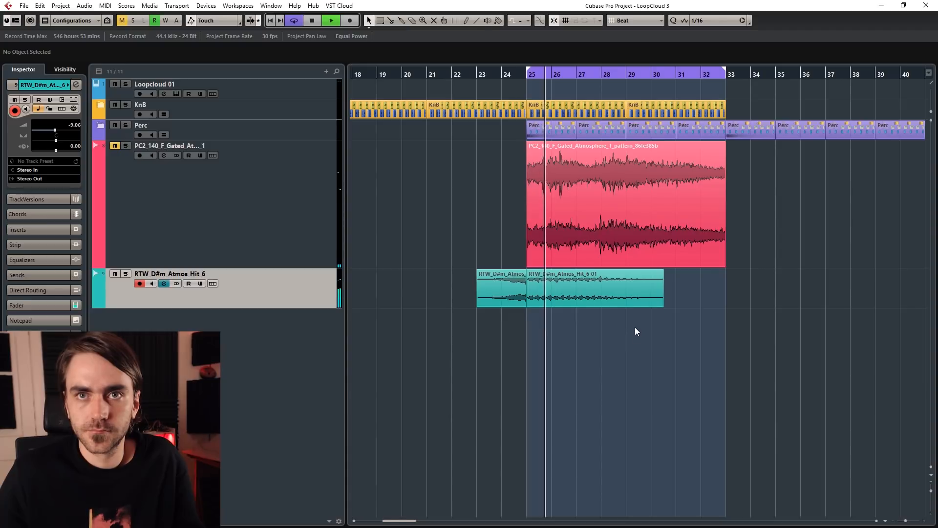
{"action": "scroll", "coordinate": [634, 324], "scroll_direction": "down", "scroll_amount": 1}
{"action": "scroll", "coordinate": [611, 325], "scroll_direction": "right", "scroll_amount": 2}
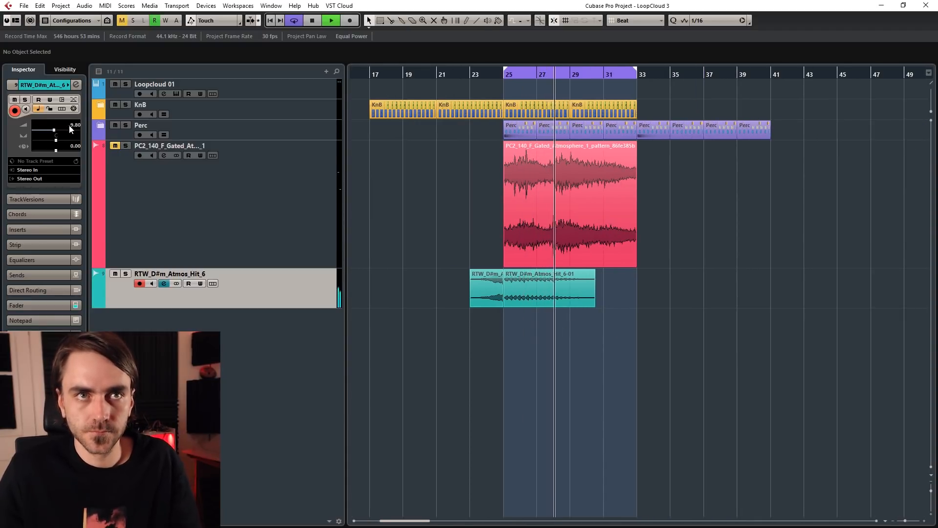
Step: Switch to Loopcloud, audition SSPT_138_BPM_Percussion_Loop_11.rx2 from Psytrance Spirit, and place it on a new Cubase track at bar 25
{"action": "key", "text": "alt+Tab"}
{"action": "left_click", "coordinate": [518, 310]}
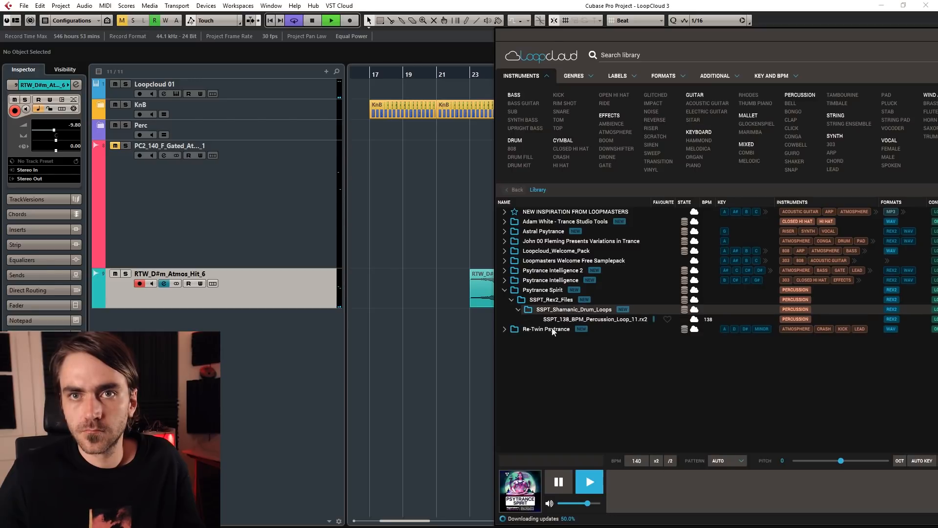
{"action": "left_click", "coordinate": [563, 320]}
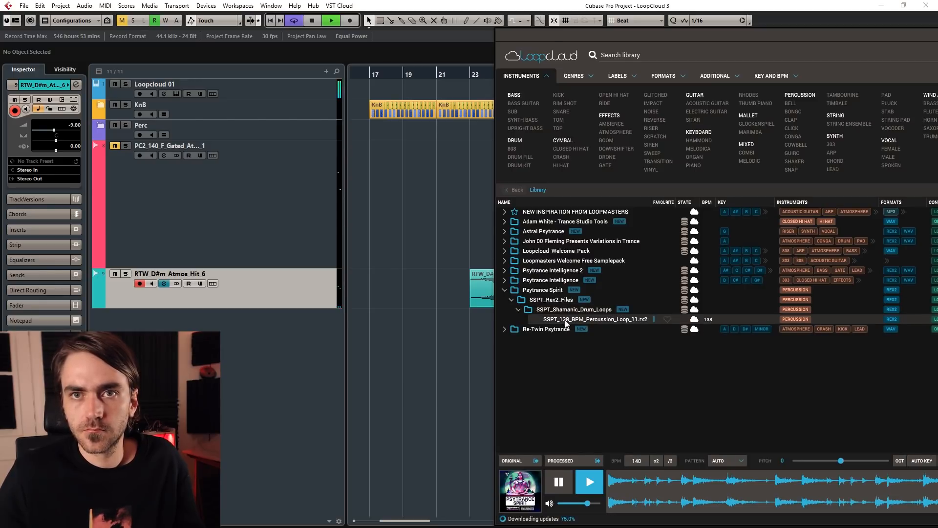
{"action": "left_click_drag", "start_coordinate": [566, 323], "coordinate": [470, 328]}
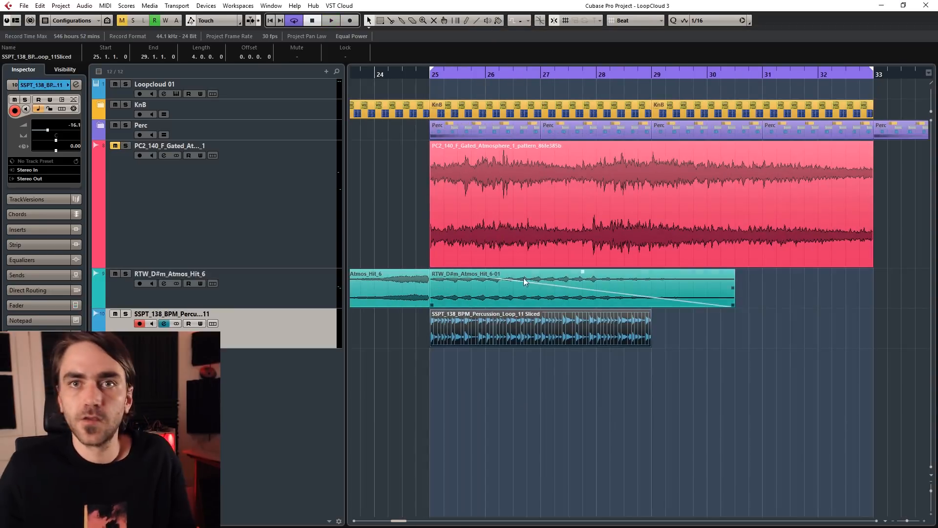
Step: Open the sliced SSPT_138_BPM_Percussion_Loop_11 part in the Audio Part Editor and examine its individual slices
{"action": "double_click", "coordinate": [544, 332]}
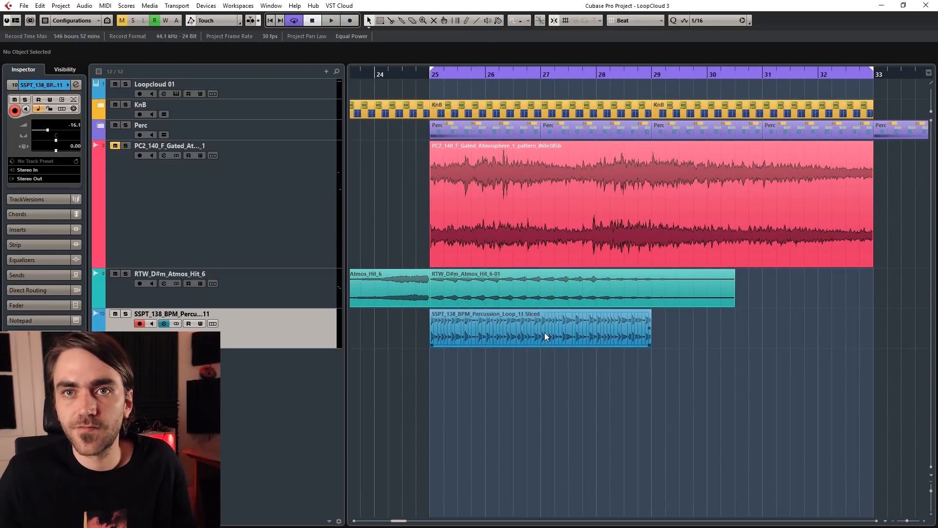
{"action": "scroll", "coordinate": [376, 203], "scroll_direction": "up", "scroll_amount": 3}
{"action": "scroll", "coordinate": [358, 178], "scroll_direction": "left", "scroll_amount": 3}
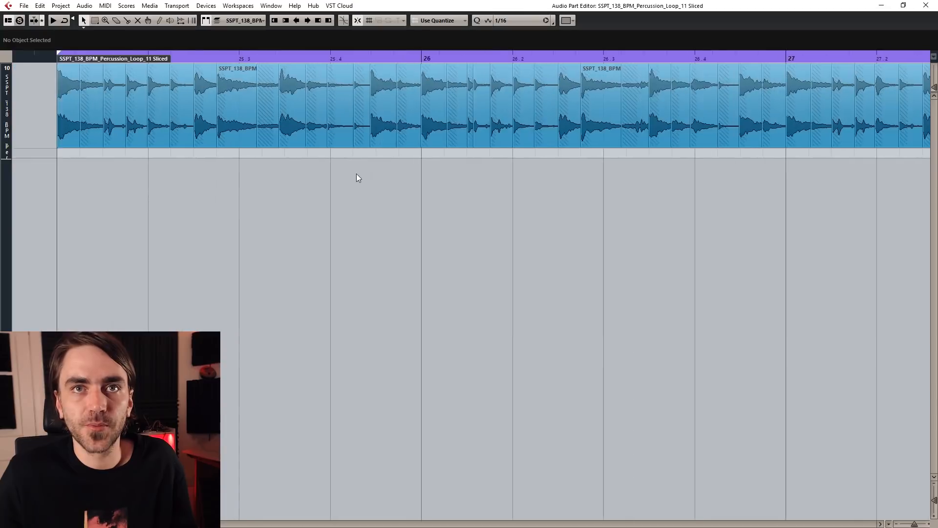
{"action": "left_click", "coordinate": [253, 126]}
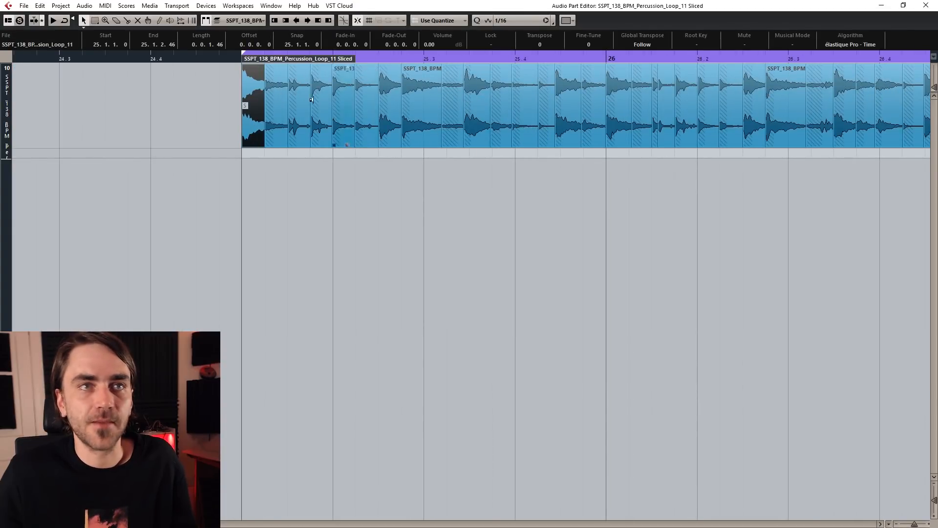
{"action": "key", "text": "g"}
{"action": "key", "text": "g"}
{"action": "scroll", "coordinate": [333, 166], "scroll_direction": "down", "scroll_amount": 3}
{"action": "scroll", "coordinate": [295, 142], "scroll_direction": "up", "scroll_amount": 3}
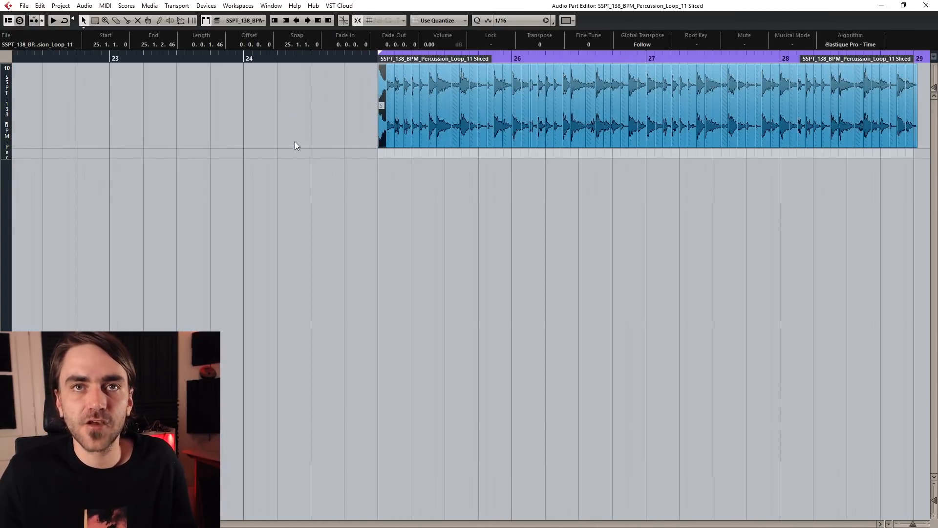
{"action": "scroll", "coordinate": [338, 168], "scroll_direction": "right", "scroll_amount": 3}
Step: Return to the project and copy the sliced SSPT_138_BPM_Percussion_Loop_11 part so that a second one starts at bar 29
{"action": "left_click", "coordinate": [329, 195]}
{"action": "key", "text": "7"}
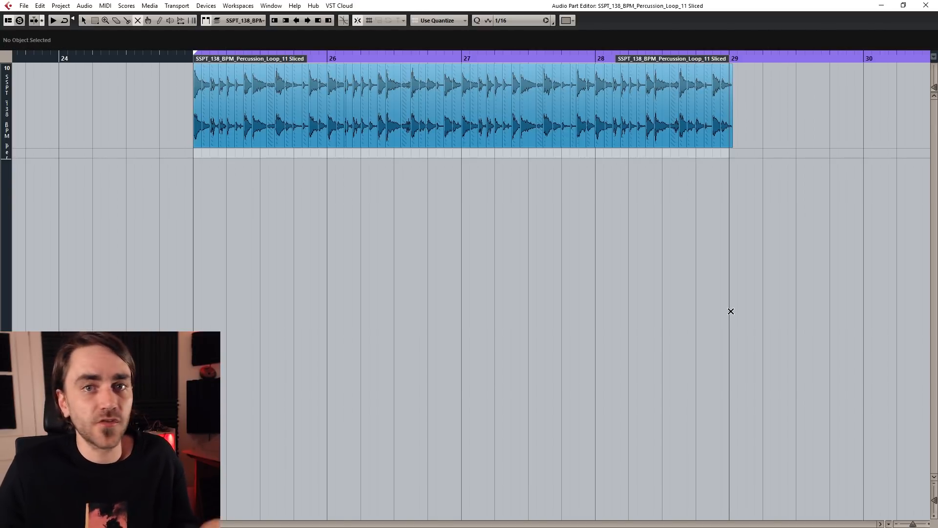
{"action": "left_click", "coordinate": [916, 5]}
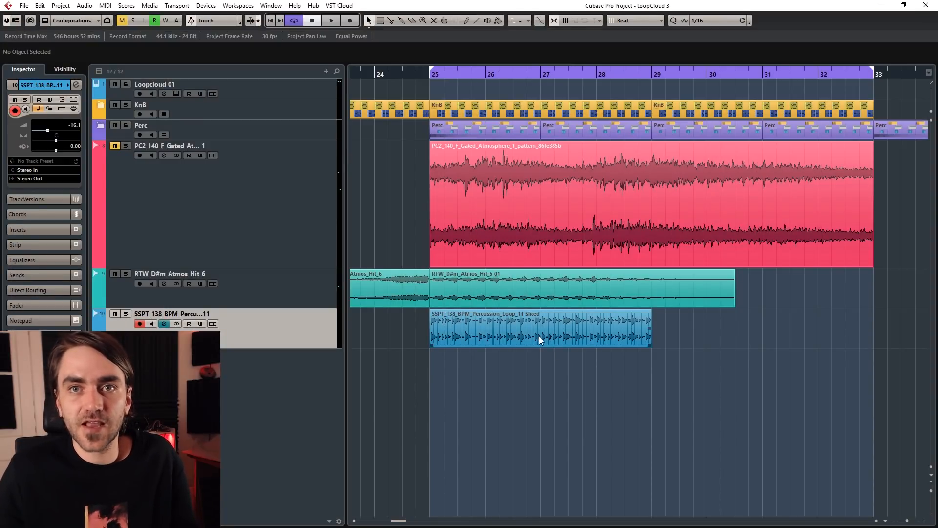
{"action": "left_click_drag", "start_coordinate": [539, 340], "coordinate": [675, 337]}
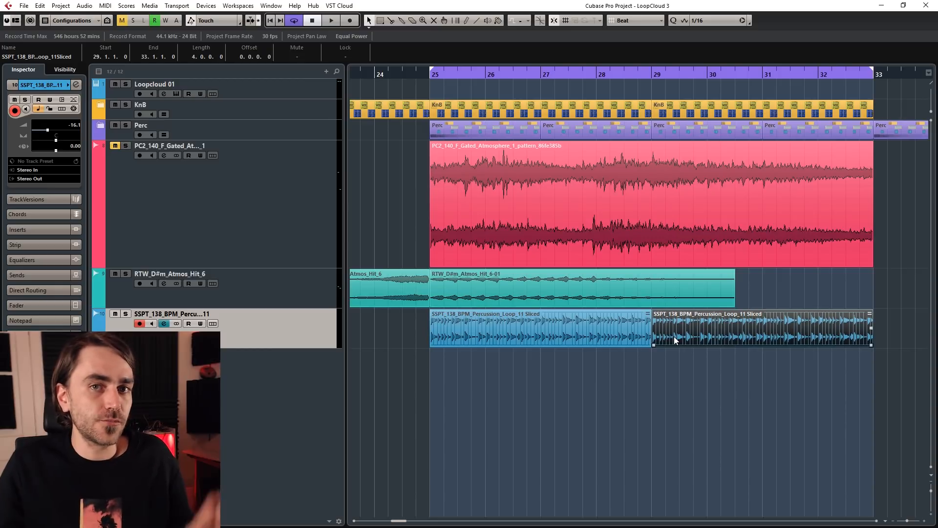
Step: Lower the low-cut frequency in the SSPT_138_BPM_Percussion_Loop_11 channel's equalizer
{"action": "left_click", "coordinate": [580, 325]}
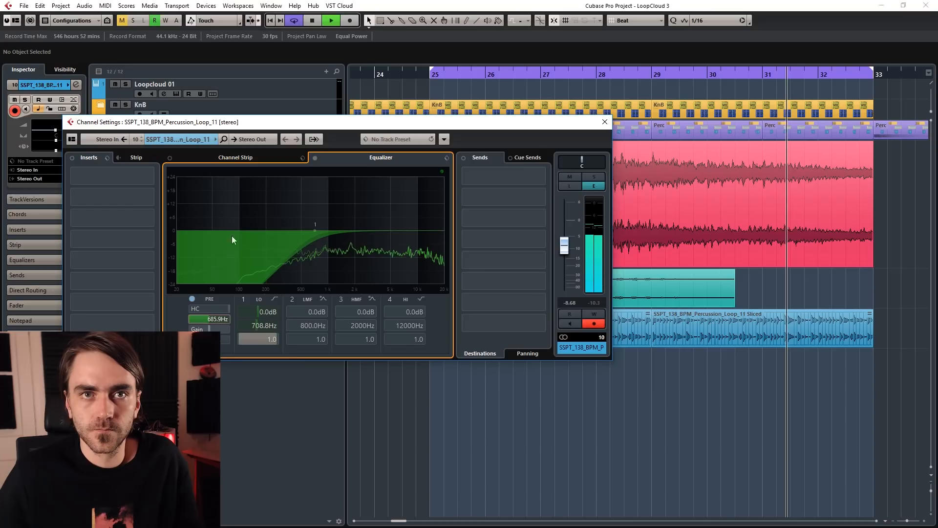
{"action": "left_click_drag", "start_coordinate": [263, 329], "coordinate": [203, 318]}
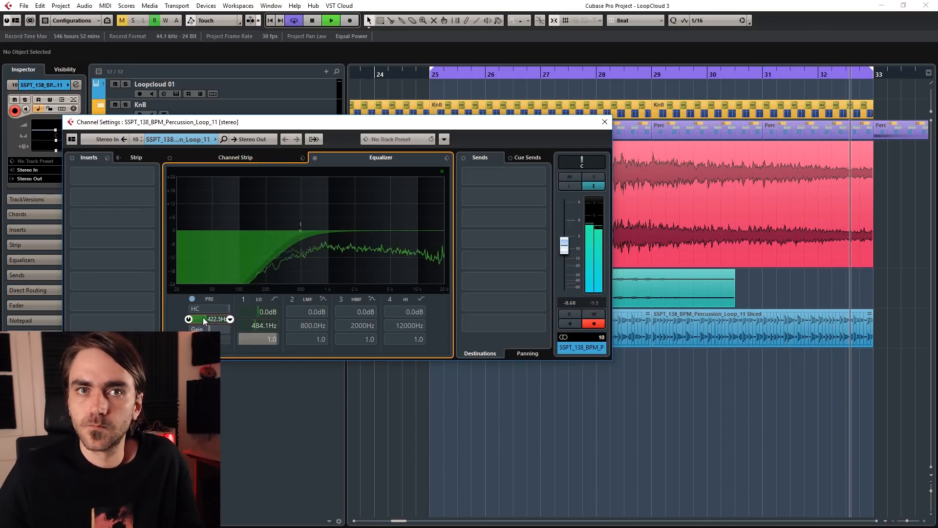
{"action": "scroll", "coordinate": [269, 326], "scroll_direction": "down", "scroll_amount": 5}
{"action": "left_click", "coordinate": [605, 122]}
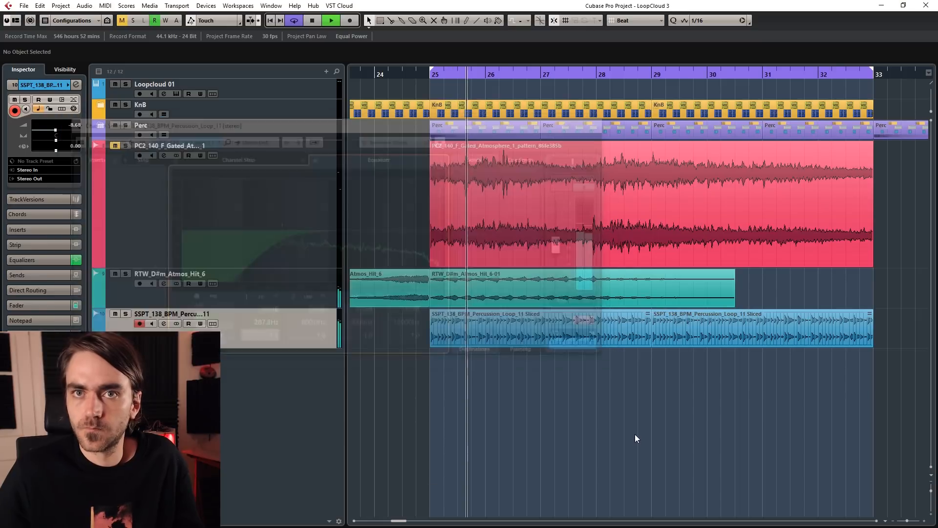
Step: Mute the groups of slices at the starts of bars 25, 26 and 27 in the first percussion loop part
{"action": "double_click", "coordinate": [510, 328]}
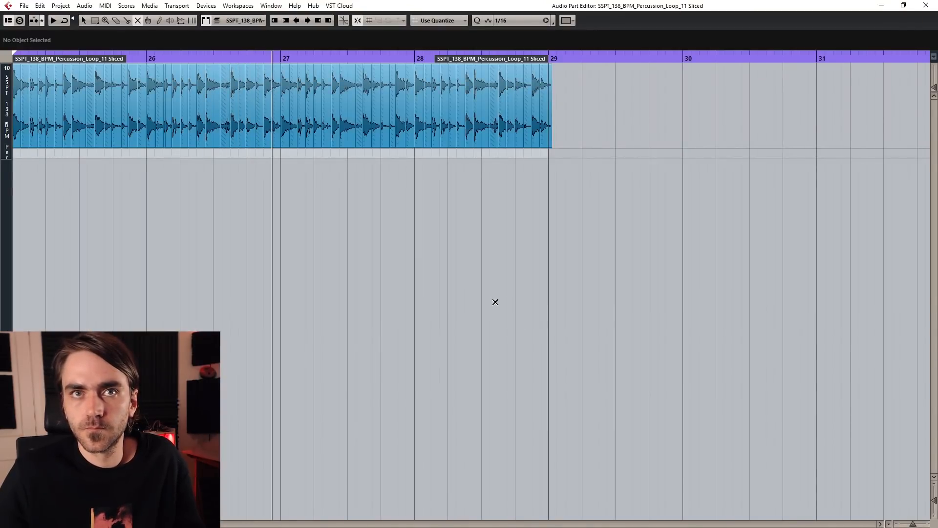
{"action": "key", "text": "space"}
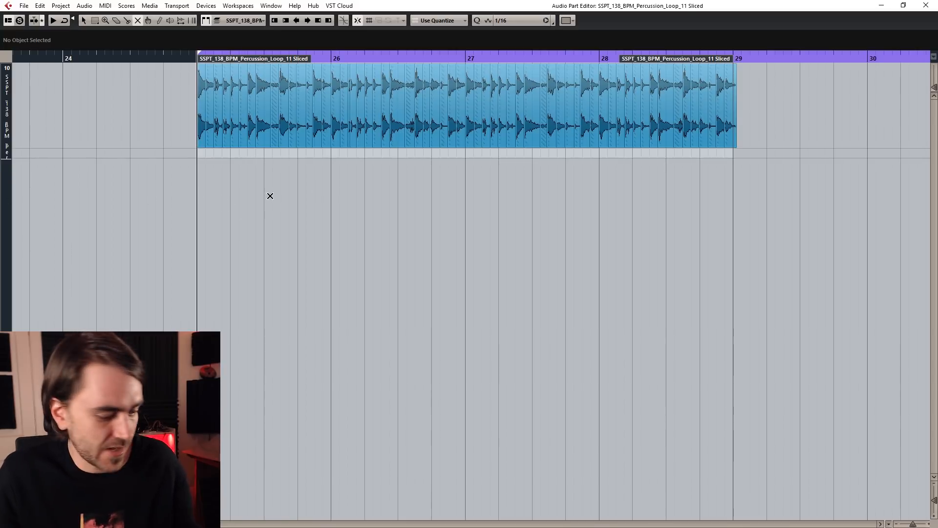
{"action": "left_click_drag", "start_coordinate": [201, 164], "coordinate": [244, 144]}
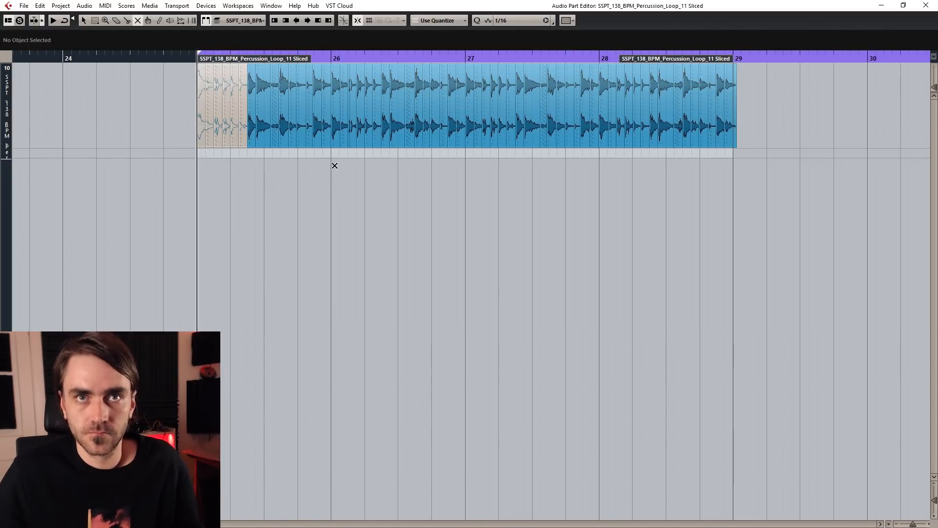
{"action": "left_click_drag", "start_coordinate": [329, 166], "coordinate": [376, 142]}
{"action": "key", "text": "space"}
{"action": "key", "text": "space"}
{"action": "key", "text": "space"}
{"action": "left_click_drag", "start_coordinate": [470, 168], "coordinate": [511, 141]}
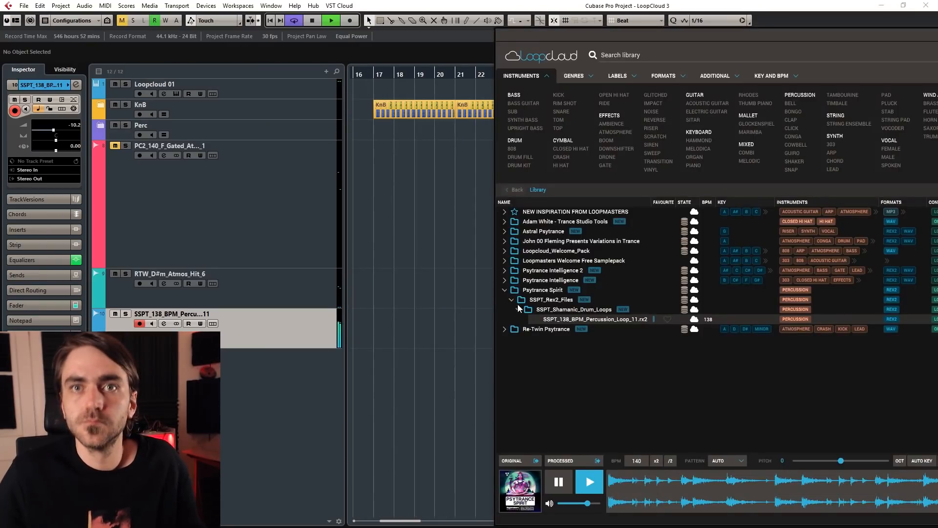
Step: Switch to Loopcloud and audition NIA_C#_Vocal_Fx_Filter.wav and NIA_G#_K_Male_Voc_Wet.wav from Psytrance Intelligence's NIA_SOUNDS_&_FX folder
{"action": "left_click", "coordinate": [505, 290]}
{"action": "left_click", "coordinate": [504, 281]}
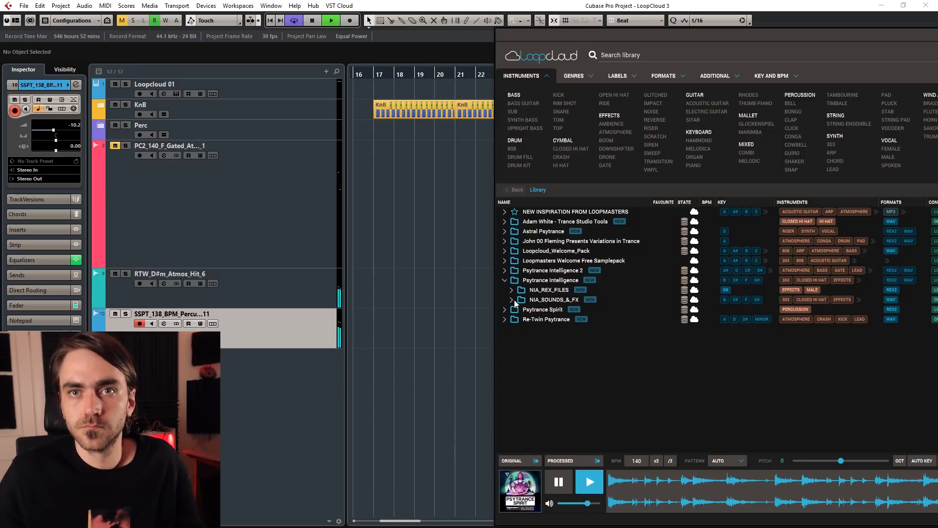
{"action": "left_click", "coordinate": [515, 301]}
{"action": "left_click", "coordinate": [512, 299]}
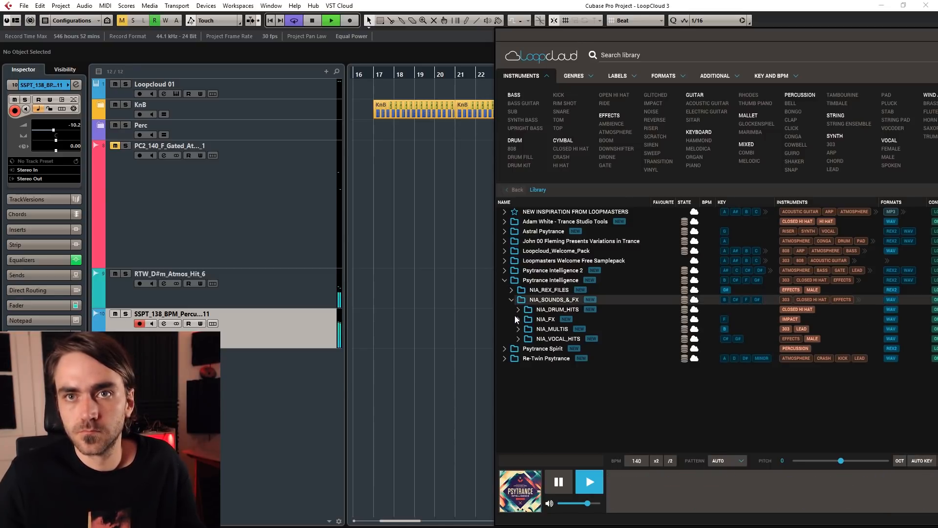
{"action": "left_click", "coordinate": [516, 319]}
{"action": "left_click", "coordinate": [564, 388]}
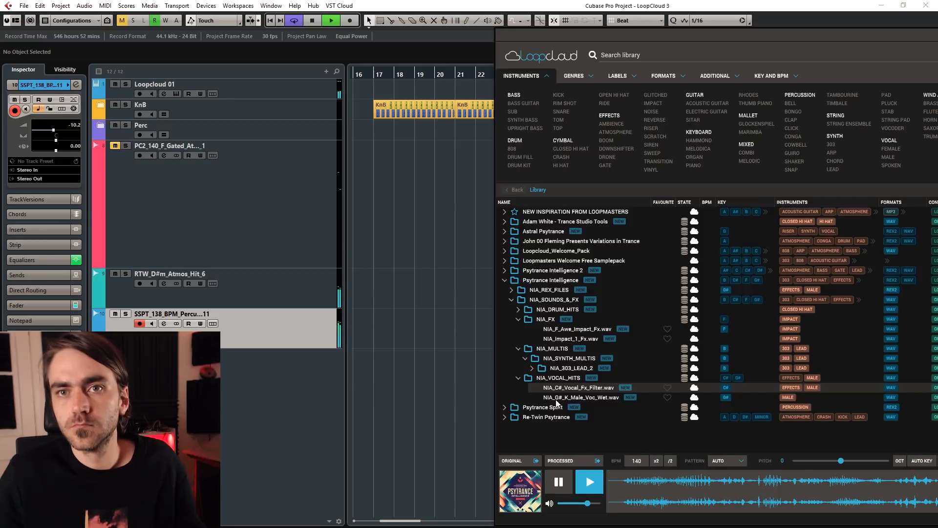
{"action": "left_click", "coordinate": [559, 398]}
{"action": "left_click", "coordinate": [561, 391]}
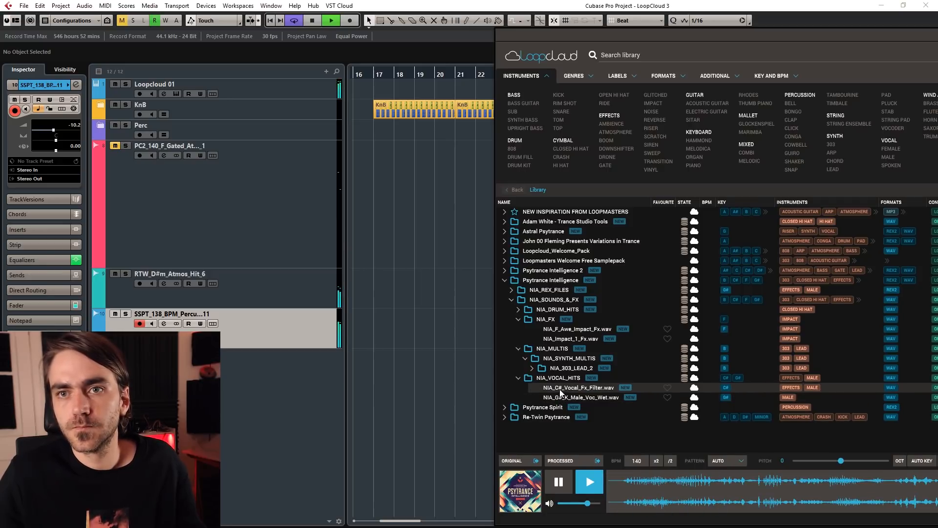
{"action": "left_click_drag", "start_coordinate": [506, 383], "coordinate": [433, 355]}
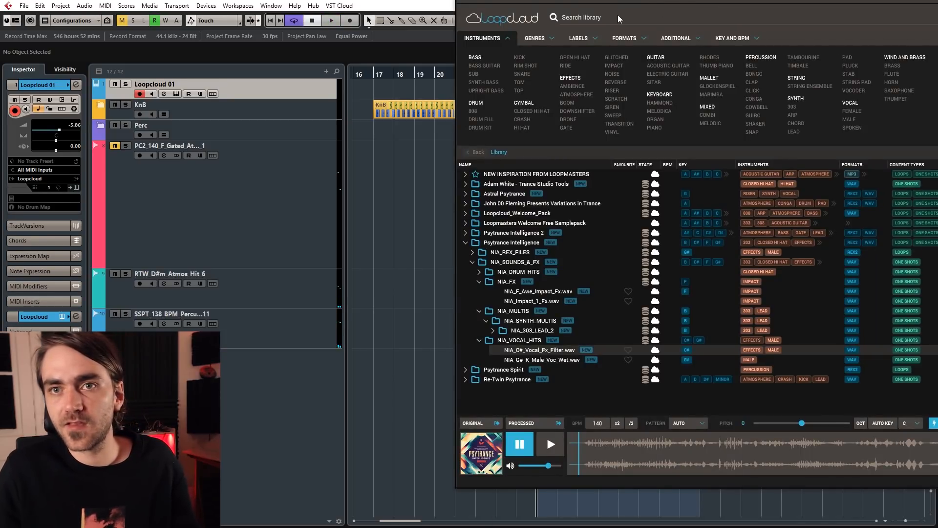
Step: Turn on Auto Key for NIA_C#_Vocal_Fx_Filter.wav and set the target key to D#
{"action": "left_click_drag", "start_coordinate": [646, 4], "coordinate": [522, 5]}
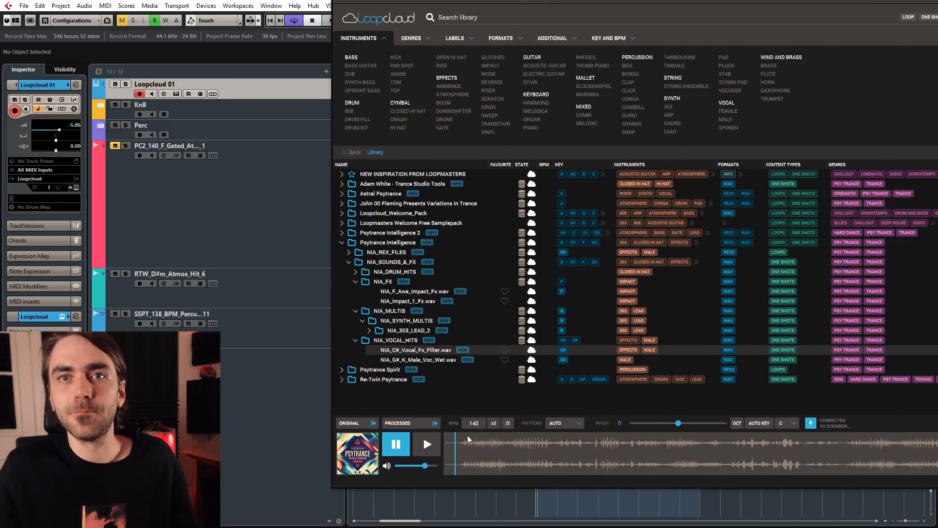
{"action": "left_click", "coordinate": [761, 424]}
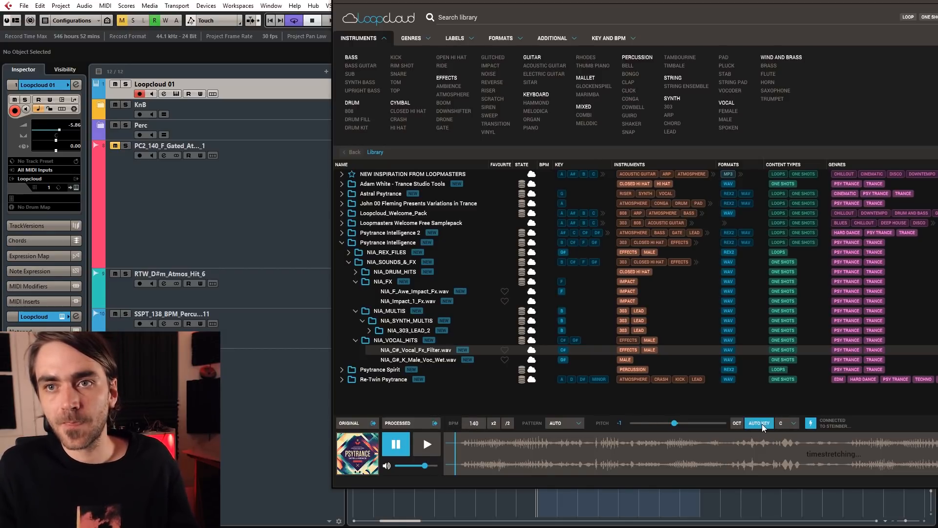
{"action": "left_click", "coordinate": [789, 422]}
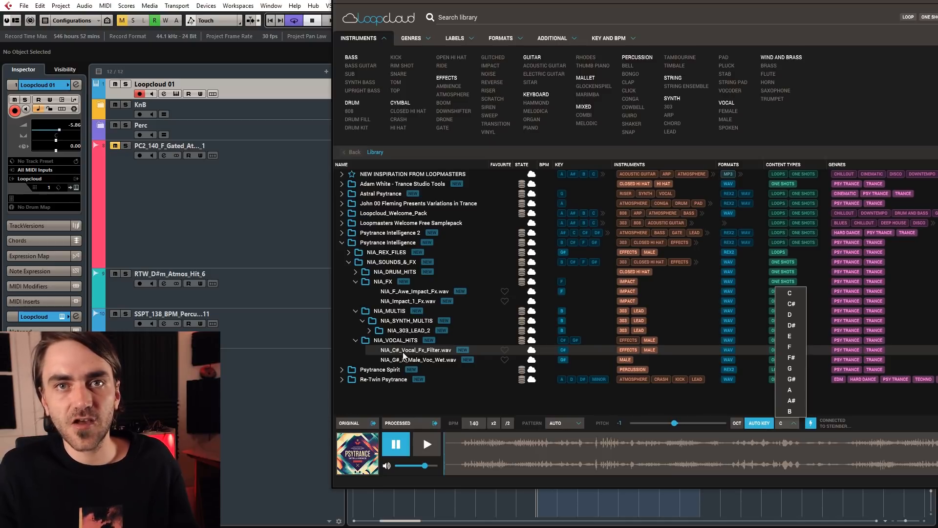
{"action": "left_click", "coordinate": [798, 327]}
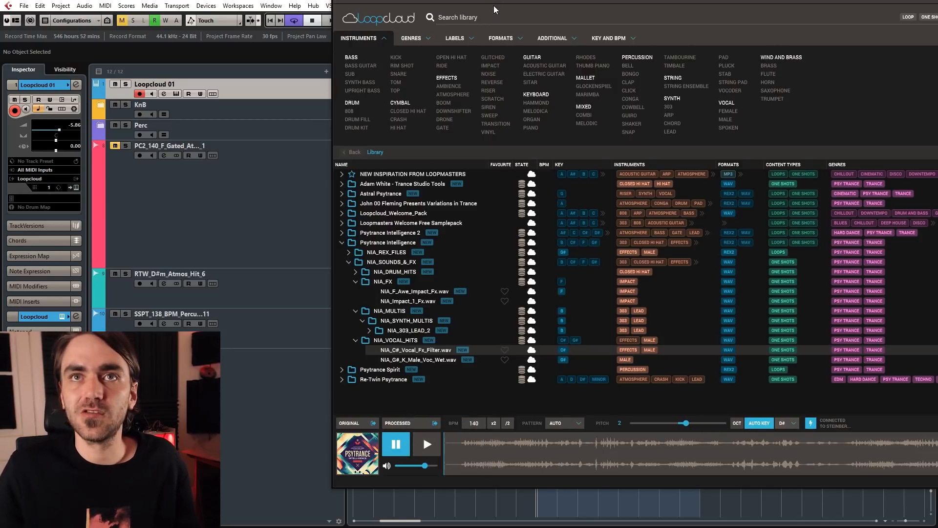
Step: Place the processed NIA_C#_Vocal_Fx_Filter sample on a new Cubase track at bar 25 and try to trim its end to bar 29
{"action": "left_click_drag", "start_coordinate": [493, 5], "coordinate": [721, 12]}
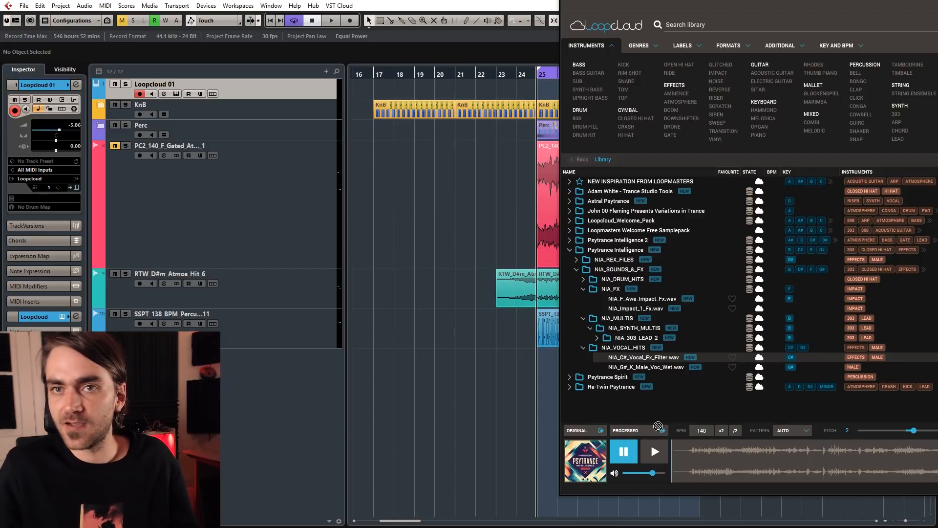
{"action": "left_click_drag", "start_coordinate": [505, 407], "coordinate": [536, 362]}
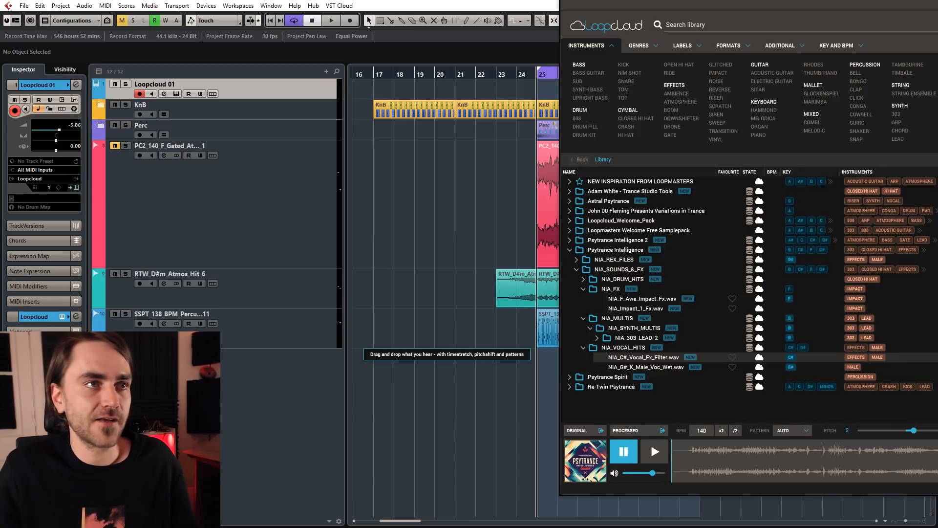
{"action": "left_click", "coordinate": [568, 371]}
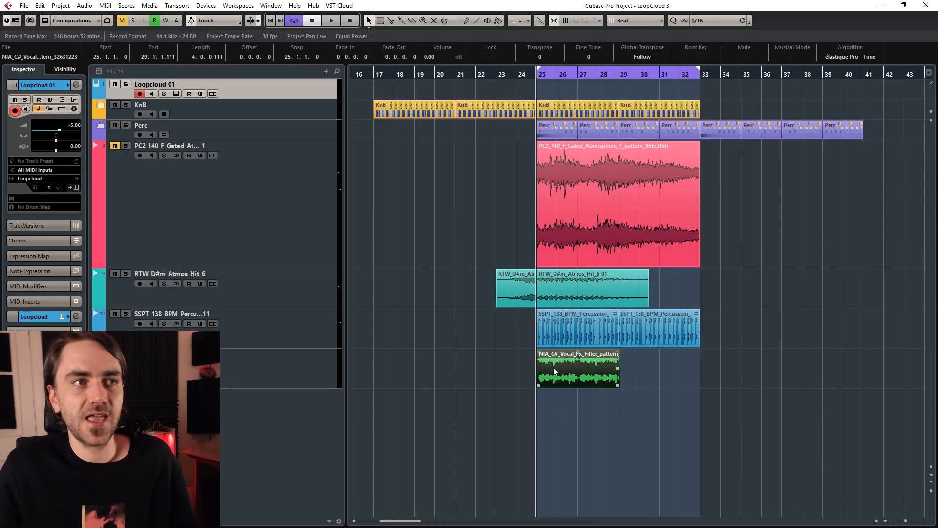
{"action": "scroll", "coordinate": [555, 371], "scroll_direction": "up", "scroll_amount": 3}
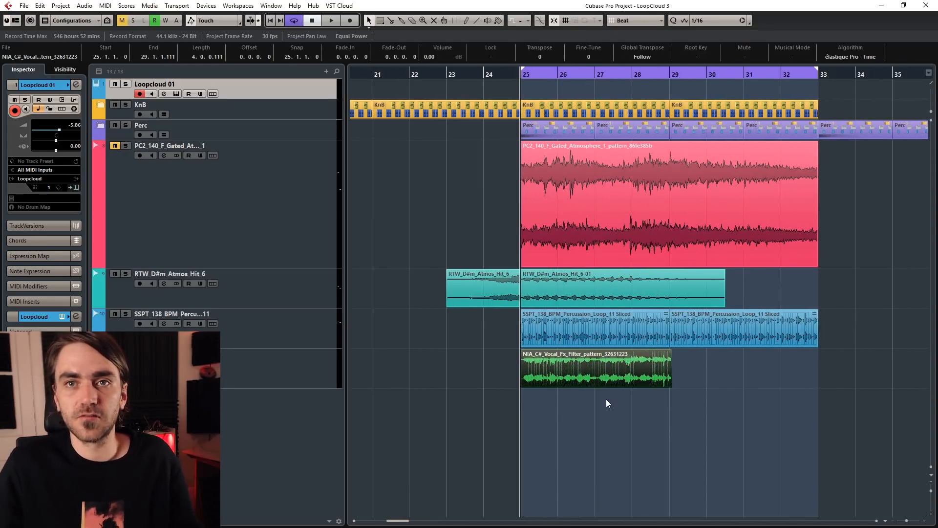
{"action": "scroll", "coordinate": [538, 375], "scroll_direction": "up", "scroll_amount": 2}
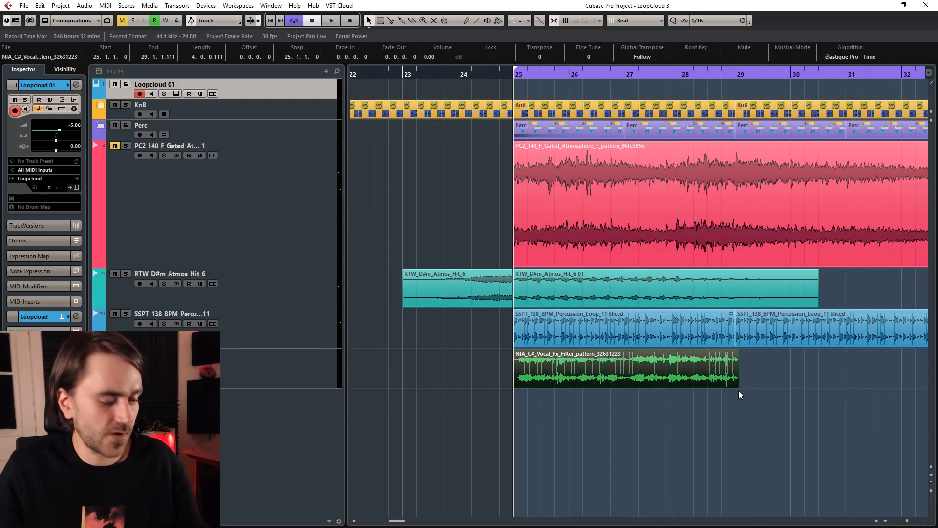
{"action": "left_click_drag", "start_coordinate": [738, 385], "coordinate": [734, 385]}
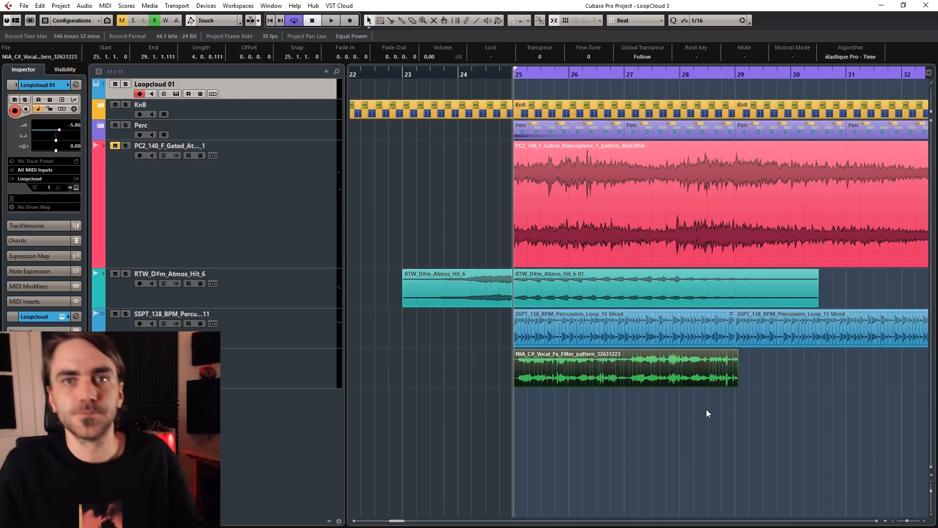
{"action": "key", "text": "space"}
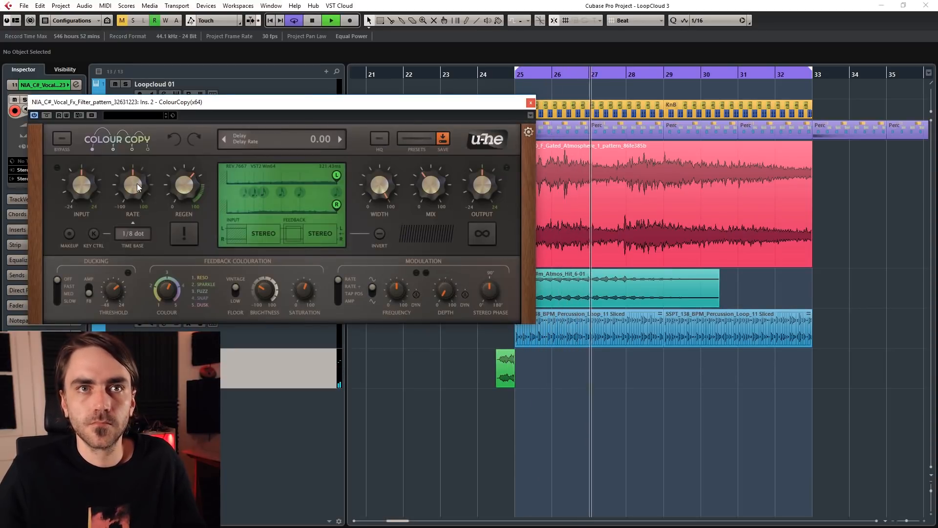
Step: Set the vocal track's ColourCopy delay time base to 1/8 dot and select the short vocal event before bar 25
{"action": "left_click", "coordinate": [133, 233]}
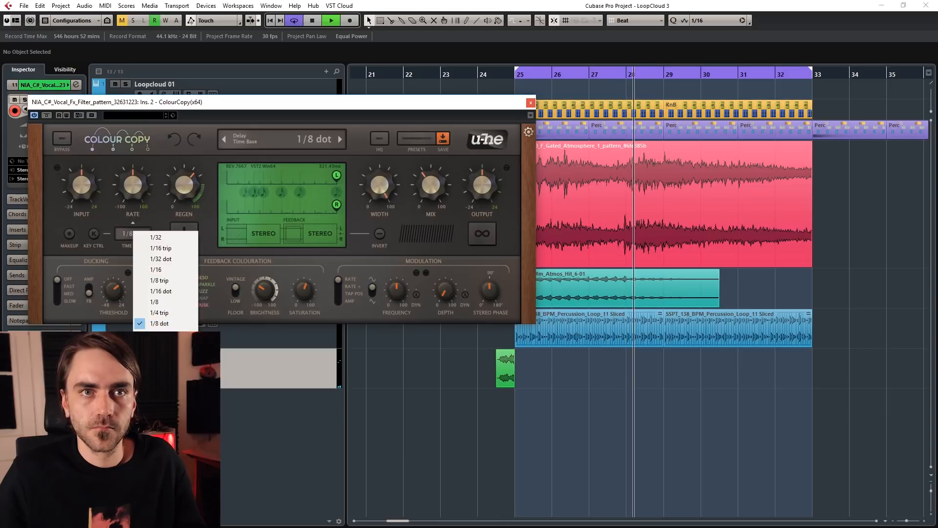
{"action": "left_click", "coordinate": [159, 323]}
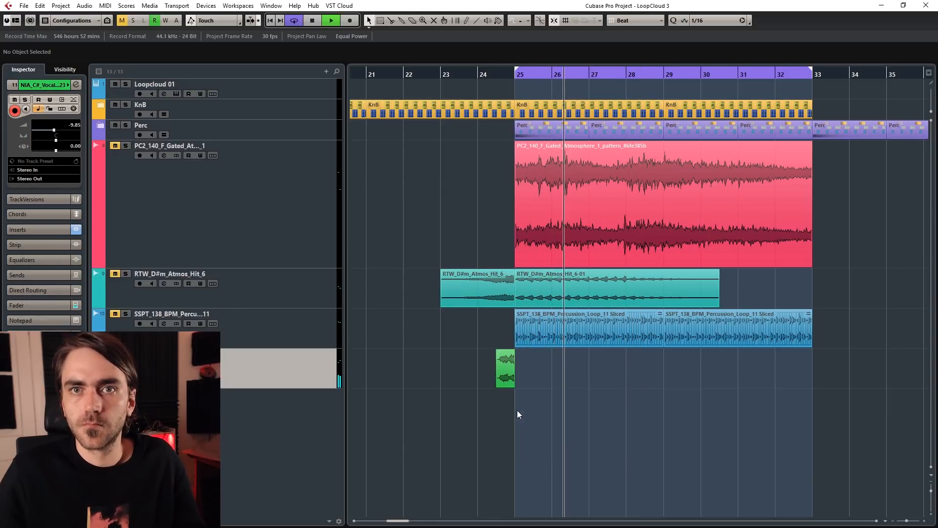
{"action": "scroll", "coordinate": [526, 400], "scroll_direction": "down", "scroll_amount": 2}
{"action": "scroll", "coordinate": [615, 427], "scroll_direction": "right", "scroll_amount": 2}
{"action": "left_click_drag", "start_coordinate": [575, 430], "coordinate": [447, 373]}
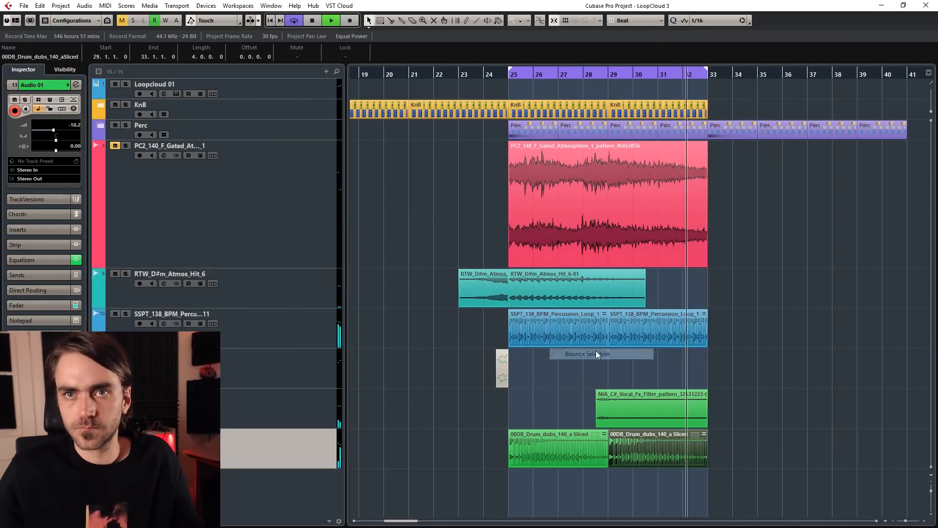
Step: Reverse the bounced 00DB_Drum_dubs_140_a event at bar 29
{"action": "right_click", "coordinate": [670, 447]}
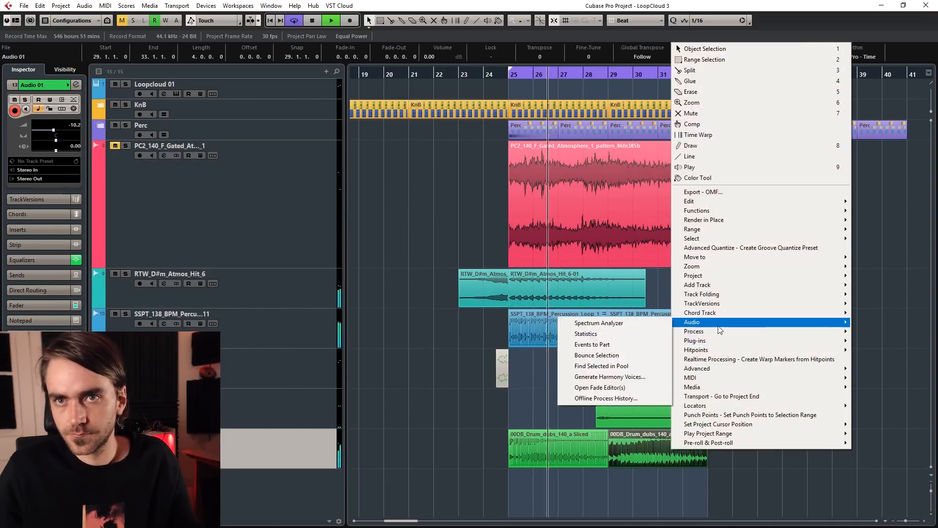
{"action": "left_click", "coordinate": [616, 333]}
{"action": "key", "text": "g"}
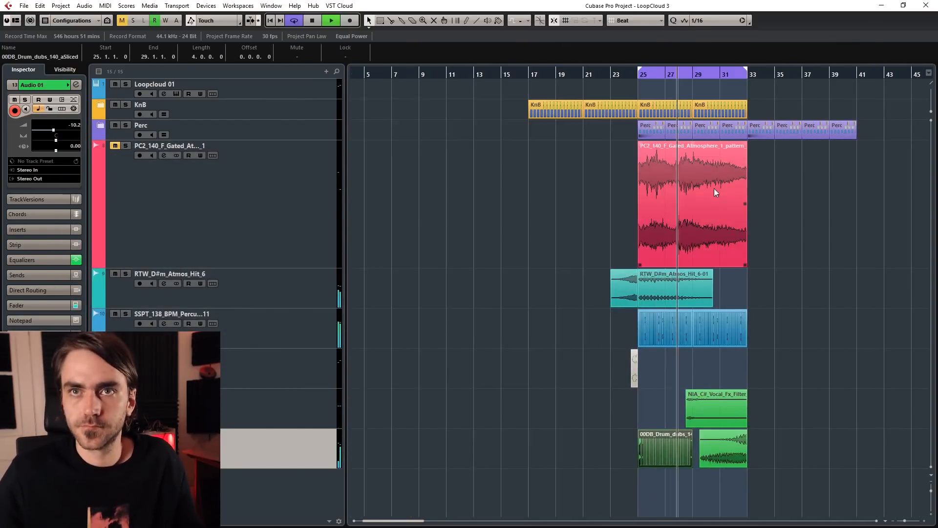
Step: Unmute the PC2_140_F_Gated_Atmosphere_1 track, reduce its height and copy its event to bar 49
{"action": "left_click", "coordinate": [199, 228]}
{"action": "left_click", "coordinate": [115, 147]}
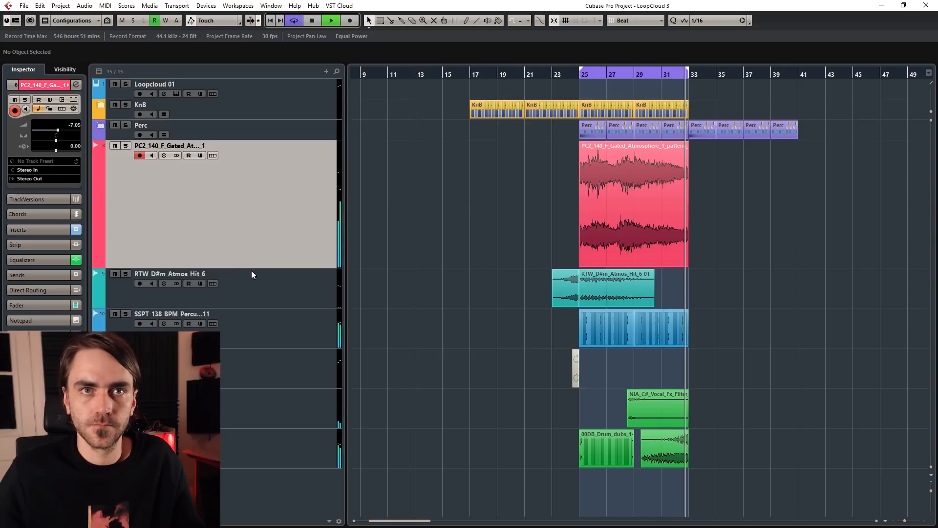
{"action": "left_click_drag", "start_coordinate": [251, 268], "coordinate": [259, 196]}
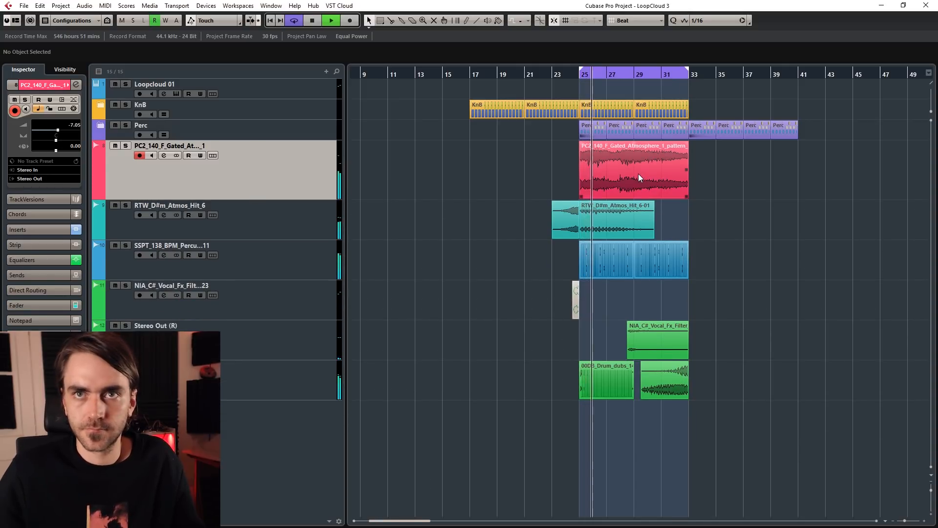
{"action": "left_click_drag", "start_coordinate": [638, 174], "coordinate": [535, 161]}
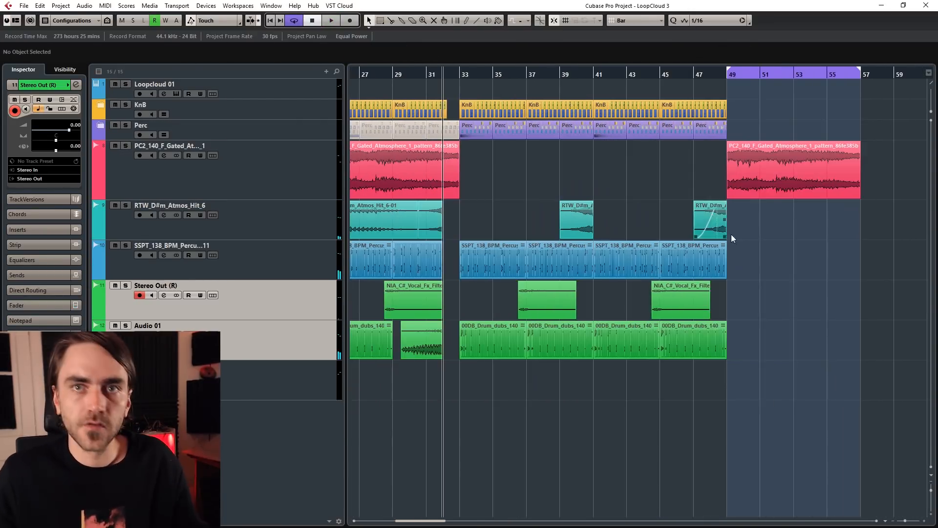
Step: Add an instrument track with FalconVSTx64 below the existing audio tracks
{"action": "left_click", "coordinate": [291, 386]}
{"action": "right_click", "coordinate": [291, 382]}
{"action": "mouse_move", "coordinate": [374, 132]}
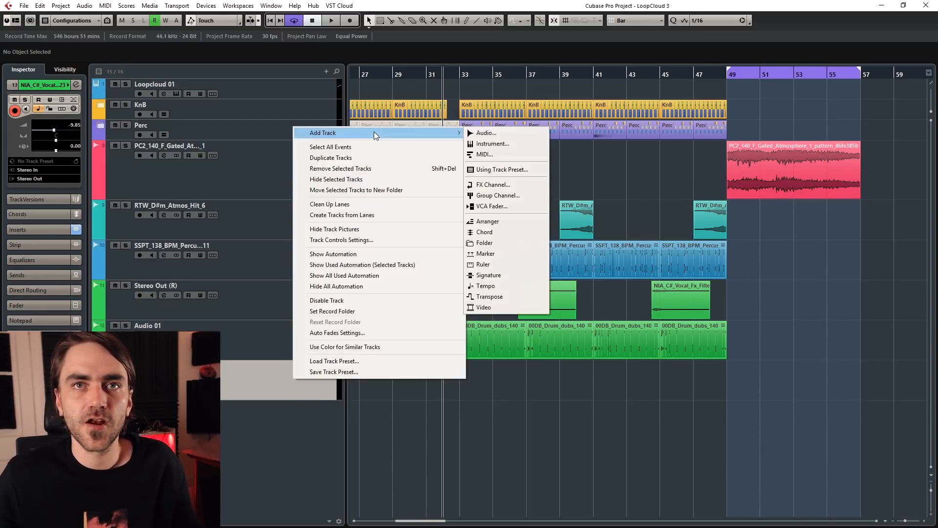
{"action": "left_click", "coordinate": [521, 142]}
{"action": "left_click", "coordinate": [505, 297]}
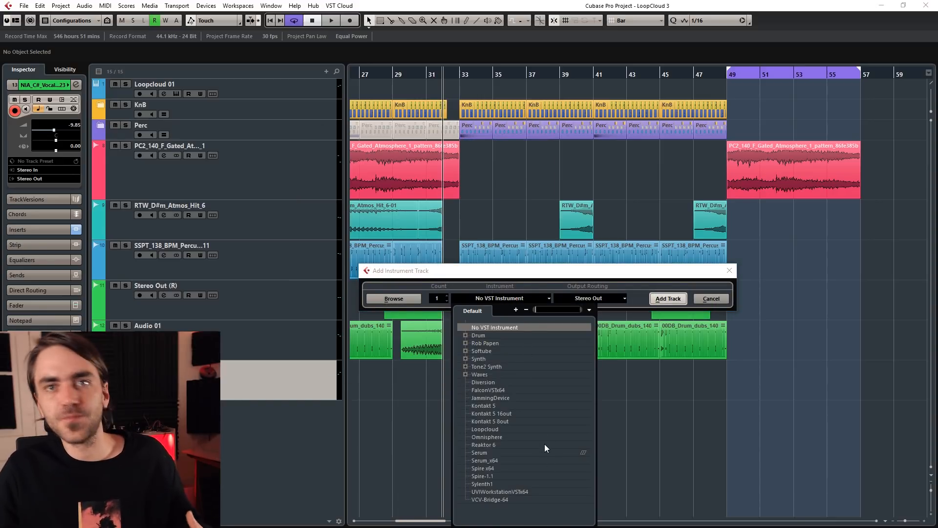
{"action": "left_click", "coordinate": [499, 390]}
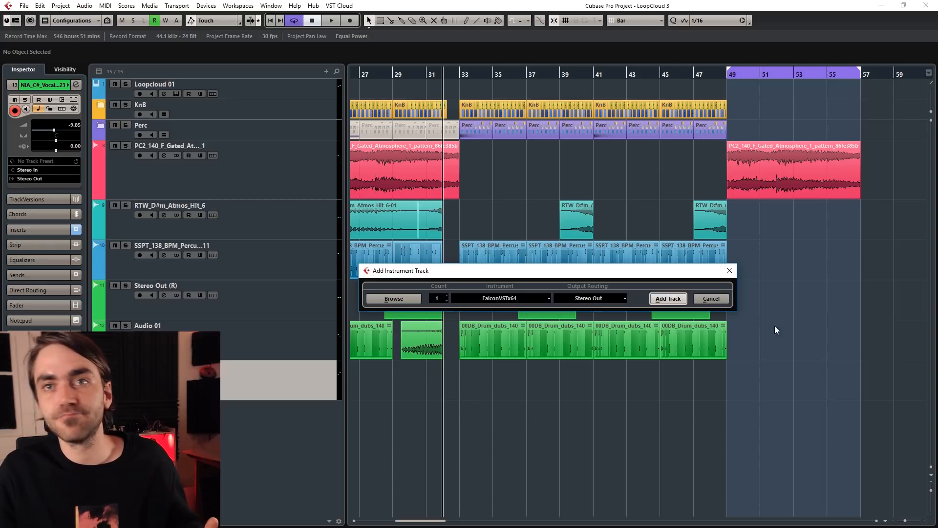
{"action": "left_click", "coordinate": [668, 298]}
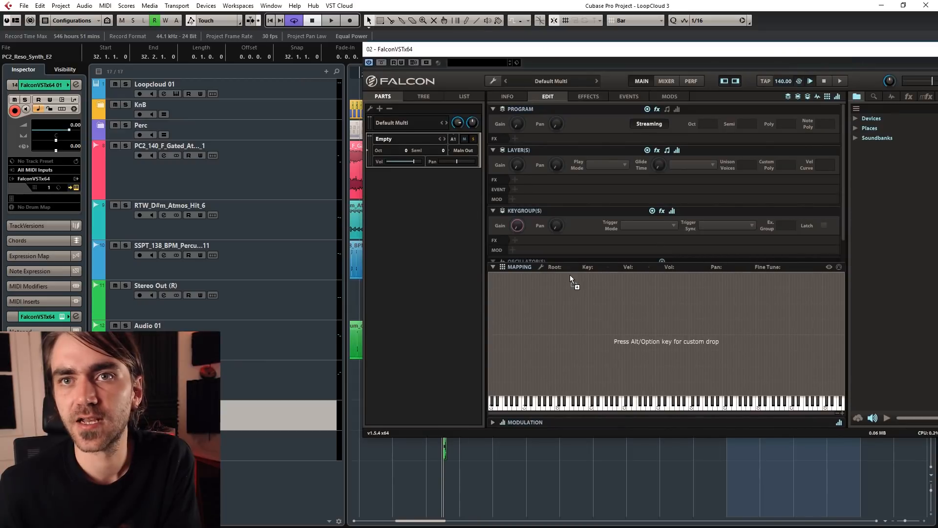
Step: Load the PC2_Reso_Synth_E2 sample across Falcon's keyboard, set its root key to E0 and raise the track's MIDI transpose
{"action": "left_click_drag", "start_coordinate": [570, 276], "coordinate": [570, 274]}
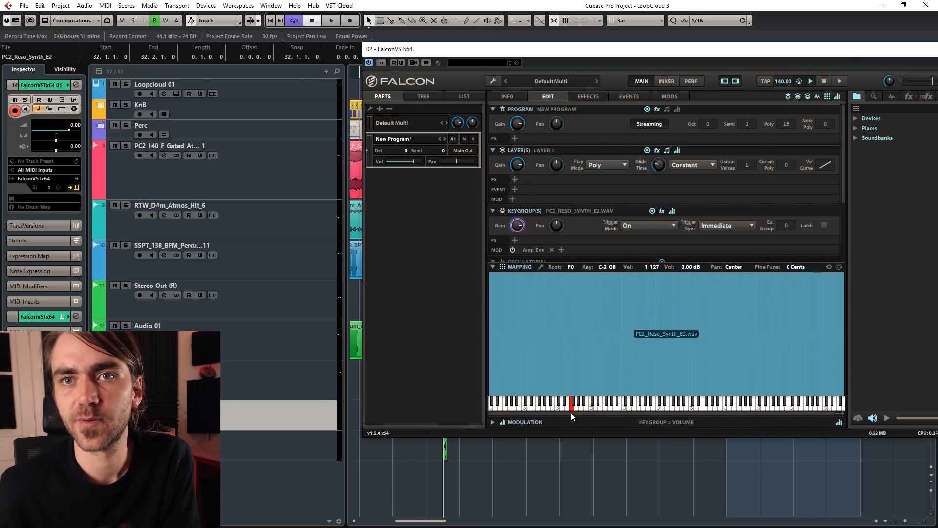
{"action": "left_click", "coordinate": [569, 407]}
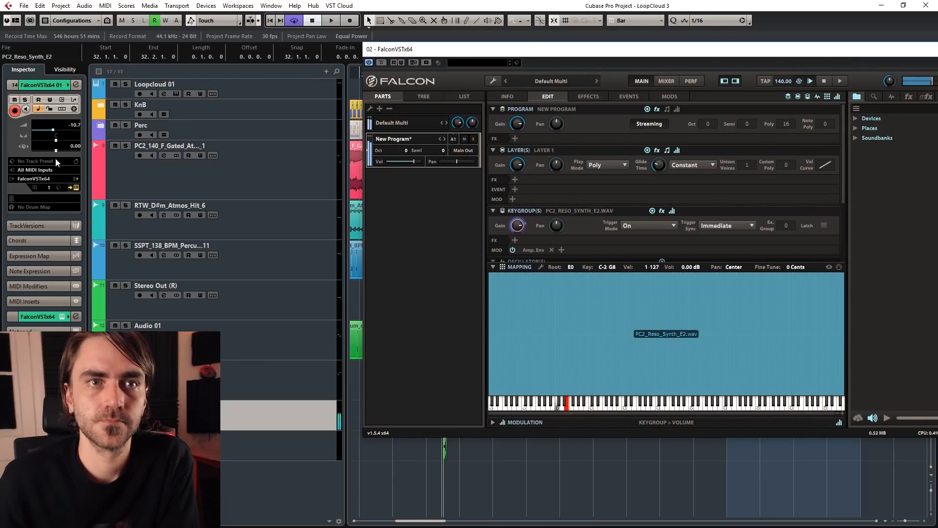
{"action": "left_click", "coordinate": [44, 286]}
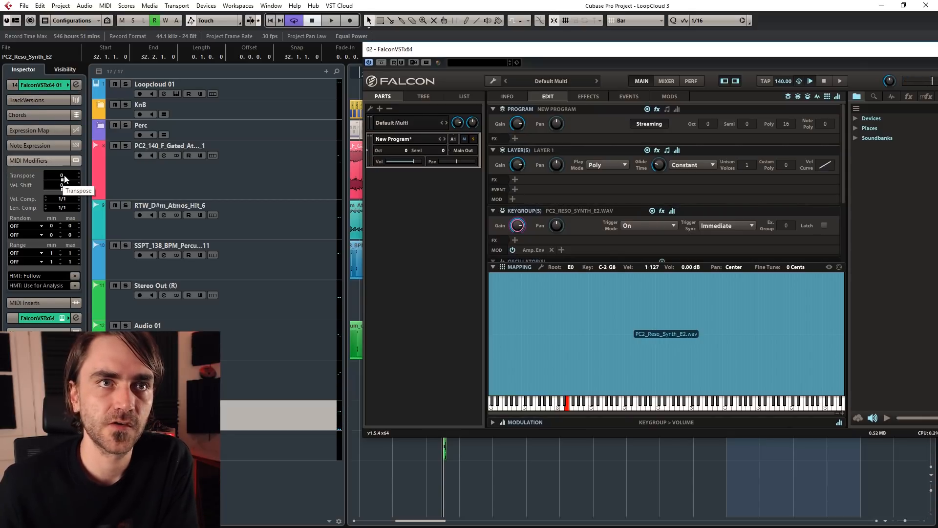
{"action": "scroll", "coordinate": [65, 179], "scroll_direction": "up", "scroll_amount": 1}
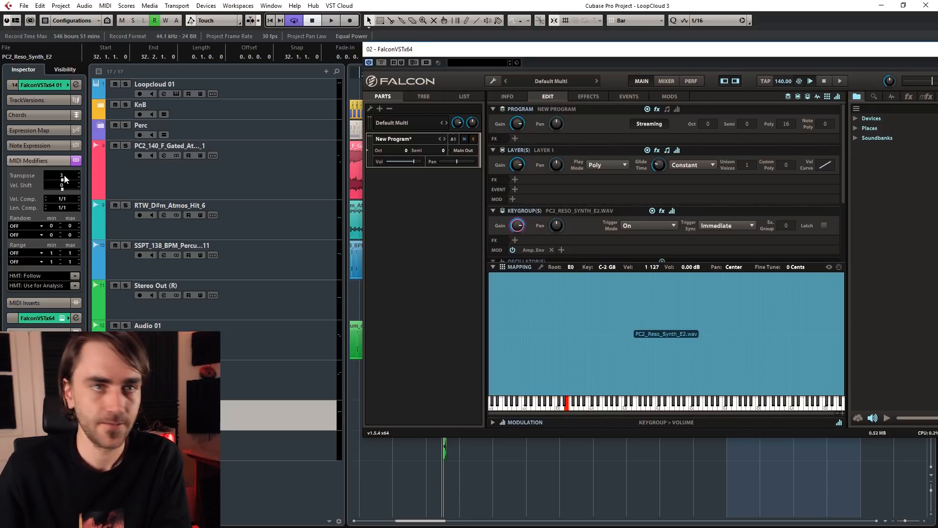
Step: Switch Falcon's sample oscillator to IRCAM Granular and sweep its grain size while auditioning the sound
{"action": "left_click", "coordinate": [522, 261]}
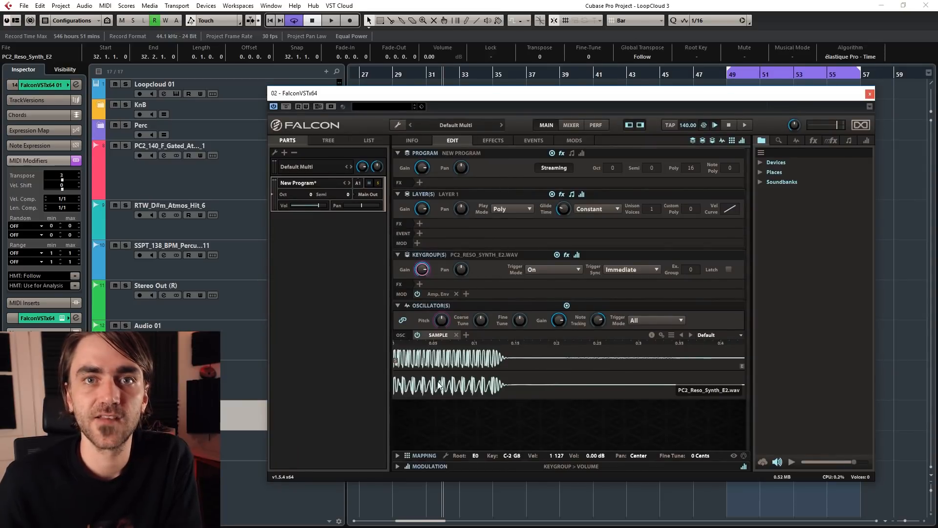
{"action": "left_click", "coordinate": [438, 335]}
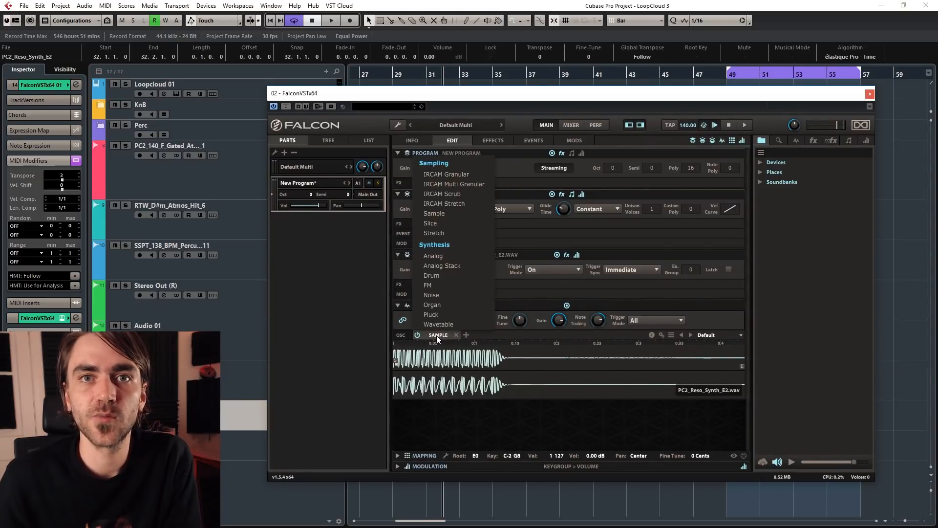
{"action": "left_click", "coordinate": [461, 177]}
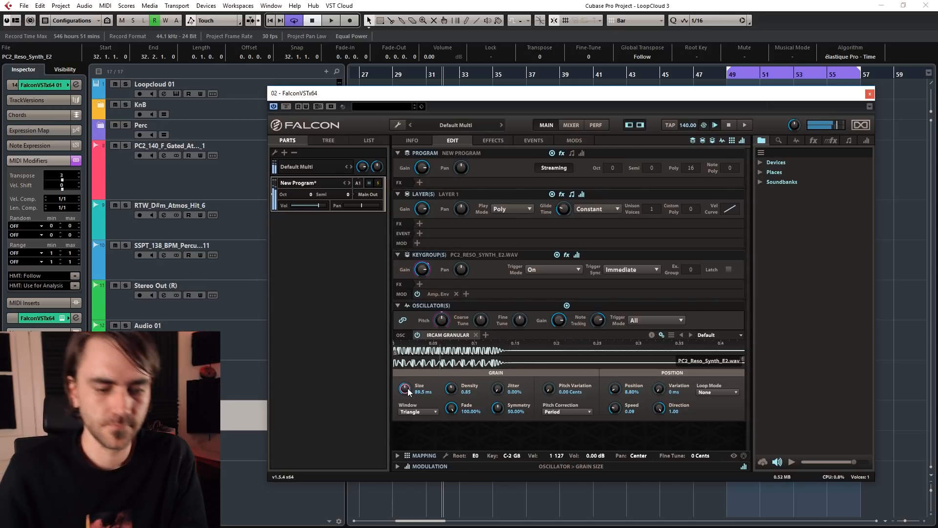
{"action": "left_click_drag", "start_coordinate": [405, 388], "coordinate": [409, 430]}
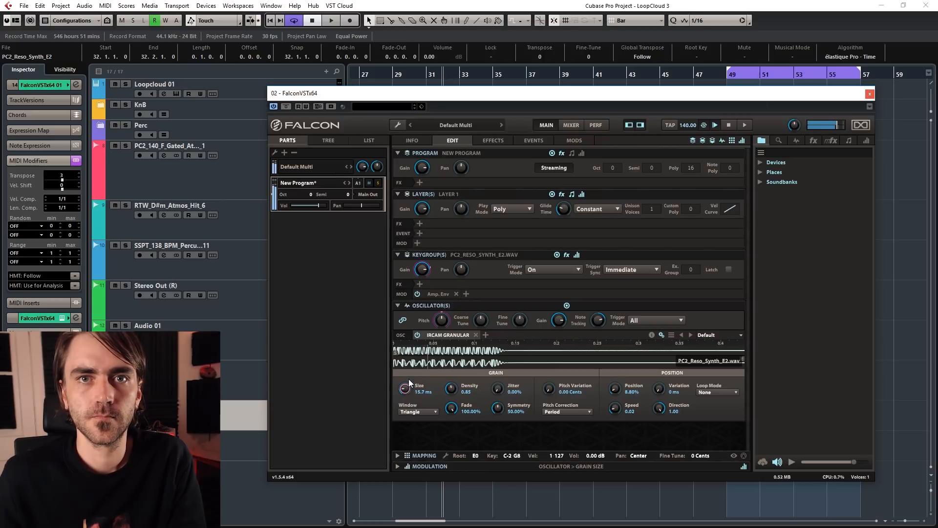
{"action": "left_click_drag", "start_coordinate": [406, 393], "coordinate": [410, 385]}
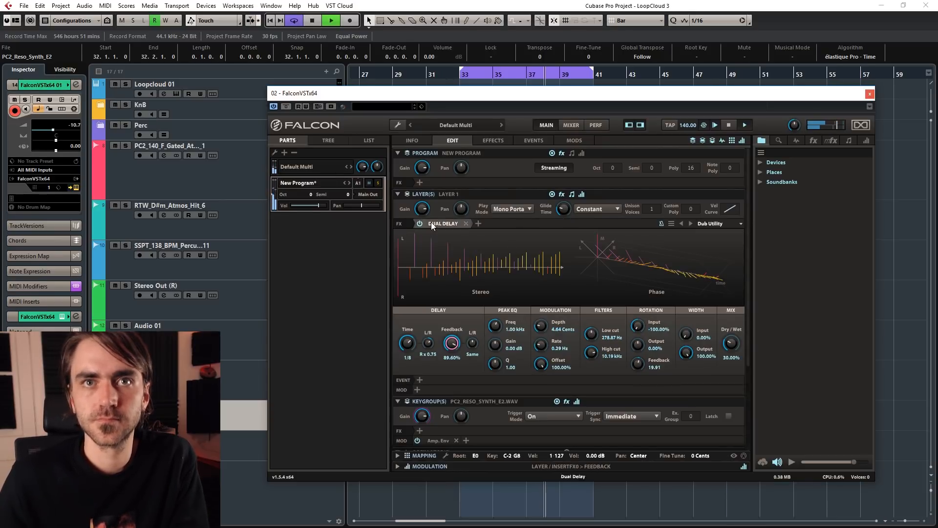
Step: Collapse the Dual Delay settings and set the grain size to about 96 ms while the project plays
{"action": "left_click", "coordinate": [444, 224]}
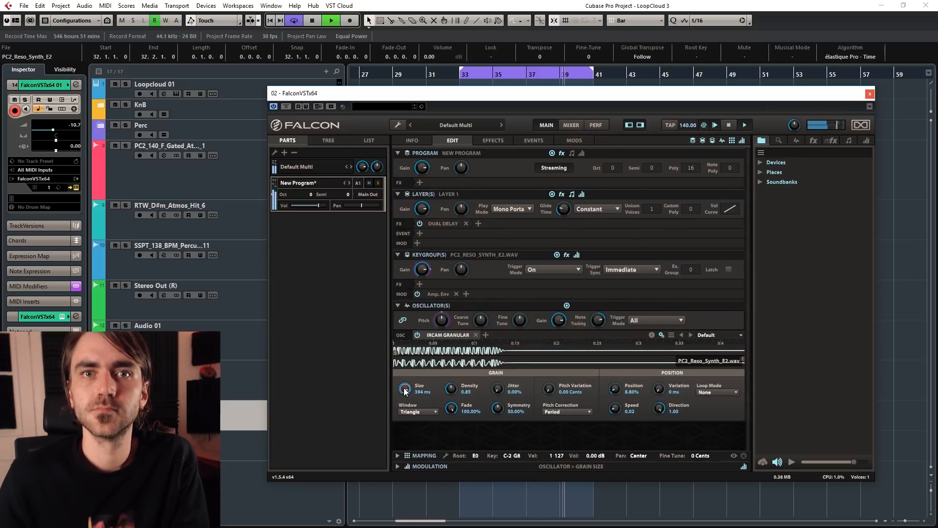
{"action": "scroll", "coordinate": [408, 385], "scroll_direction": "up", "scroll_amount": 5}
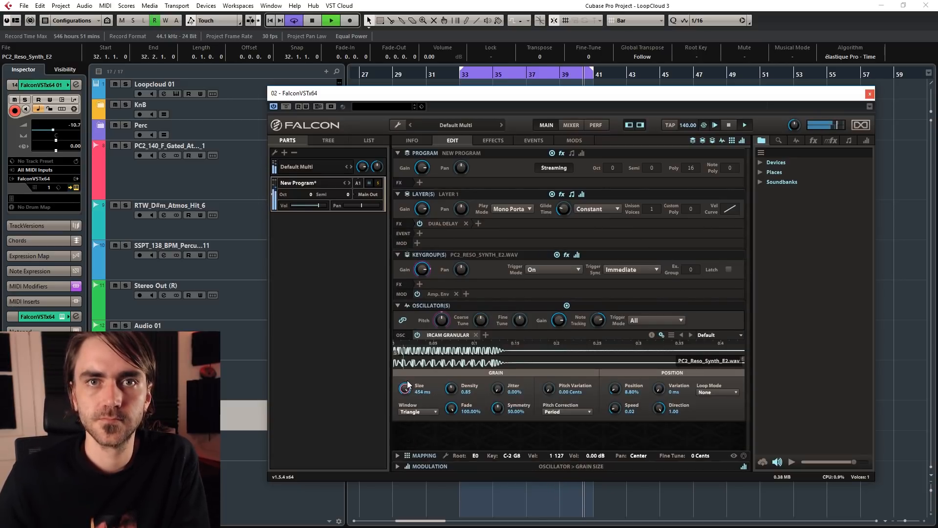
{"action": "left_click_drag", "start_coordinate": [409, 385], "coordinate": [412, 454]}
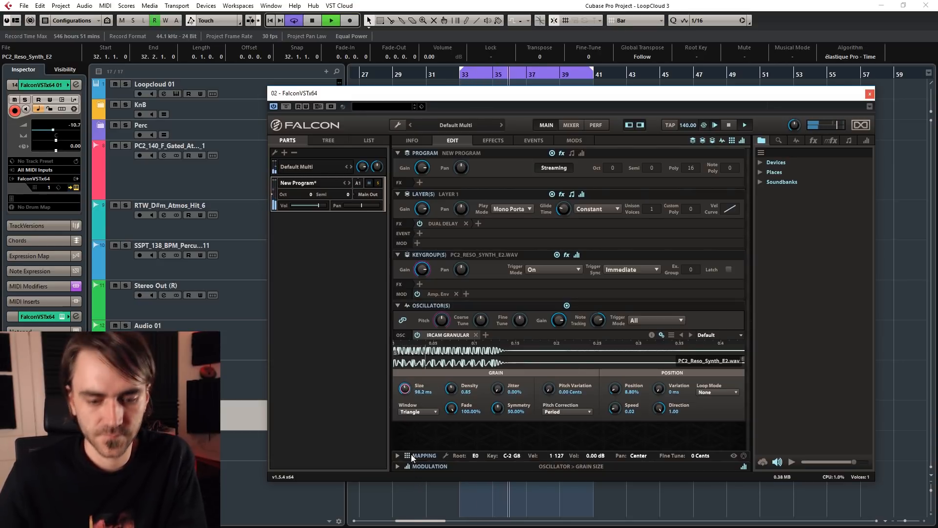
{"action": "key", "text": "space"}
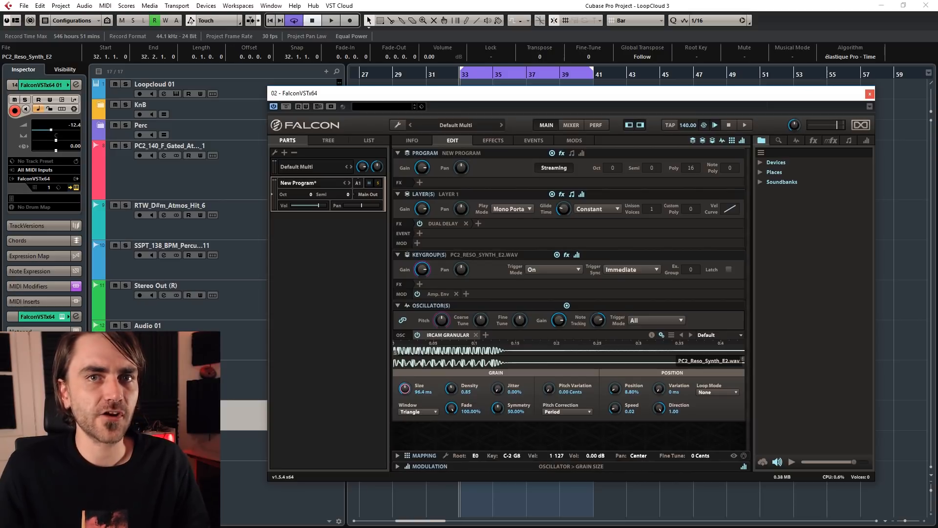
Step: Switch to Saffire MixControl to check the monitor level and return to the Cubase project
{"action": "key", "text": "alt+Tab"}
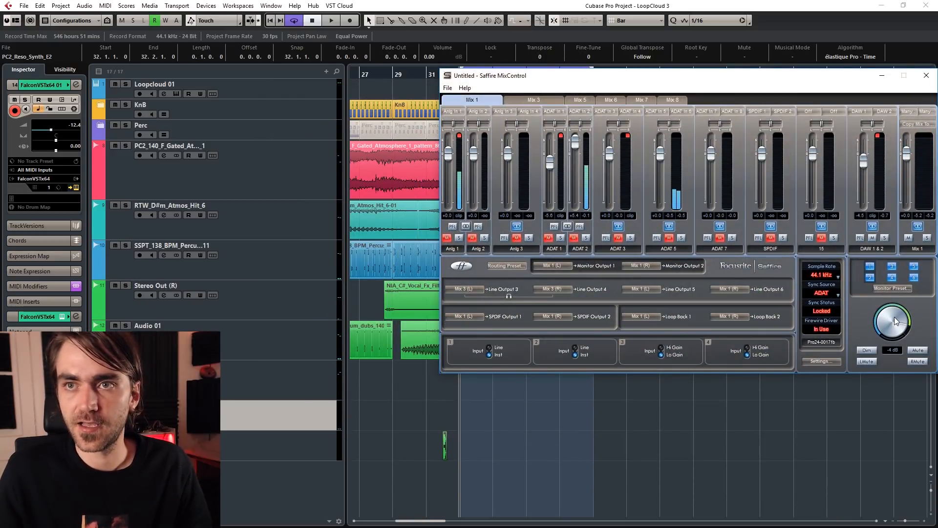
{"action": "left_click", "coordinate": [822, 473]}
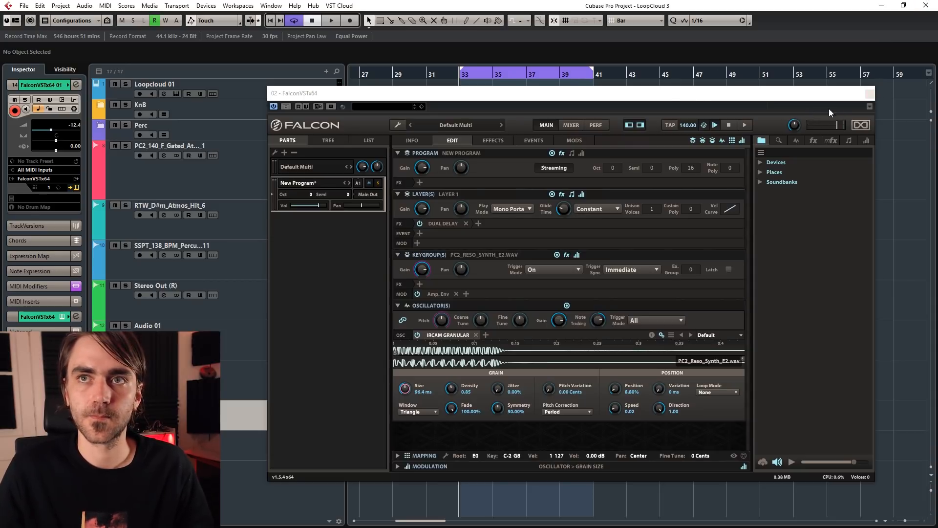
Step: Reposition the Falcon window and reduce the attack and depth of the Attack Decay envelope modulating the grain size
{"action": "left_click_drag", "start_coordinate": [835, 98], "coordinate": [937, 77]}
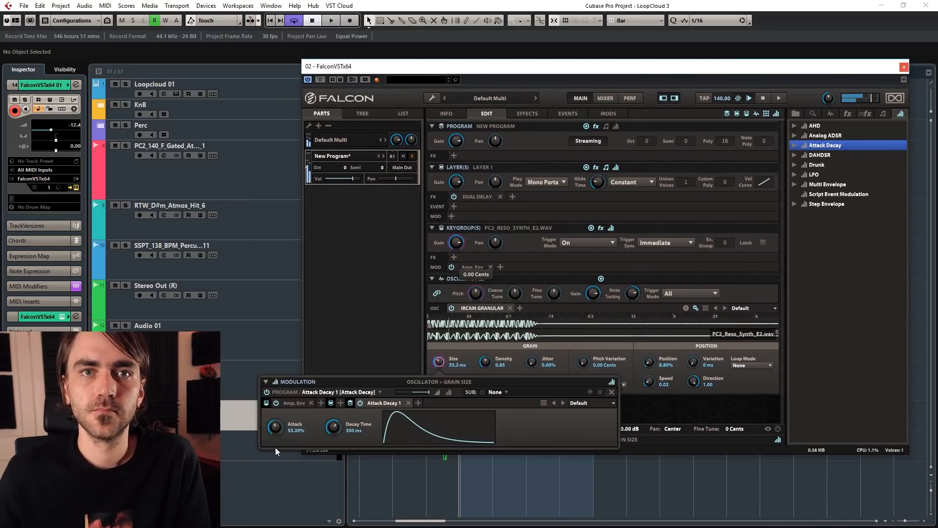
{"action": "mouse_move", "coordinate": [275, 427]}
{"action": "left_mouse_down"}
{"action": "mouse_move", "coordinate": [286, 425]}
{"action": "mouse_move", "coordinate": [274, 435]}
{"action": "left_mouse_up"}
{"action": "left_click_drag", "start_coordinate": [428, 392], "coordinate": [421, 391]}
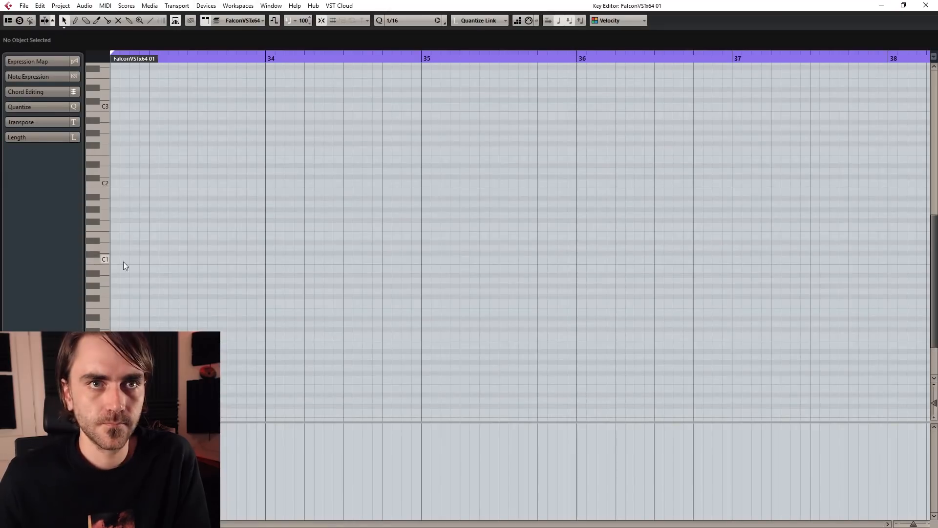
Step: Draw a one-bar C0 note at bar 33 in the Falcon part and play it back
{"action": "left_click_drag", "start_coordinate": [117, 335], "coordinate": [266, 335]}
{"action": "key", "text": "space"}
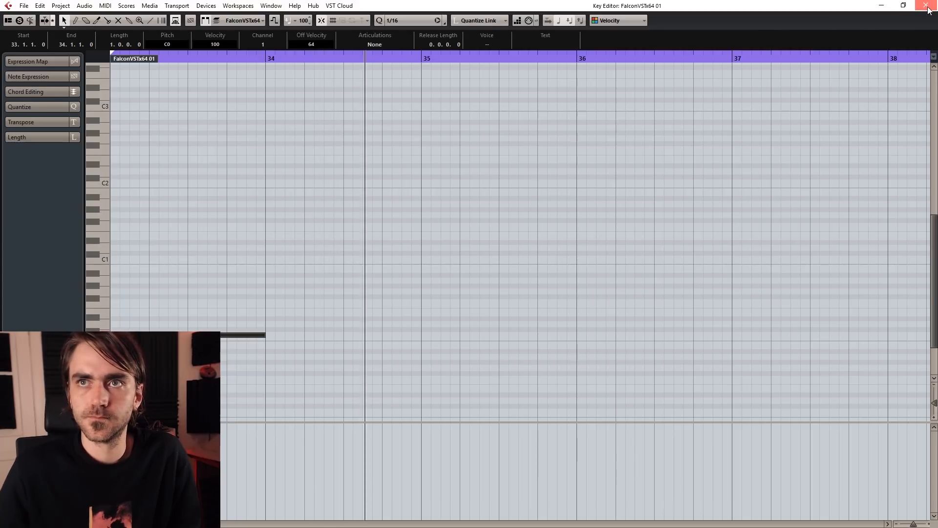
{"action": "key", "text": "Return"}
{"action": "key", "text": "space"}
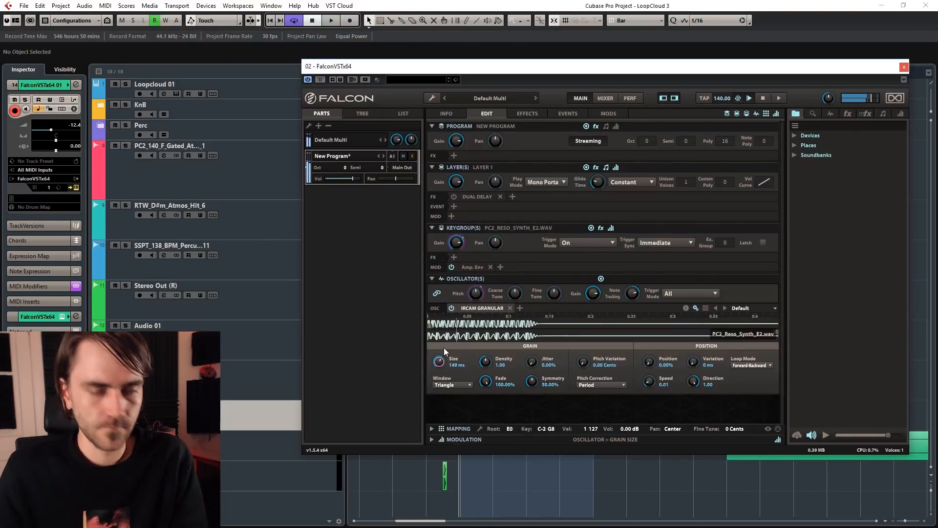
Step: Set the grain size to about 173 ms and start recording on the Falcon track
{"action": "left_click_drag", "start_coordinate": [445, 362], "coordinate": [442, 361]}
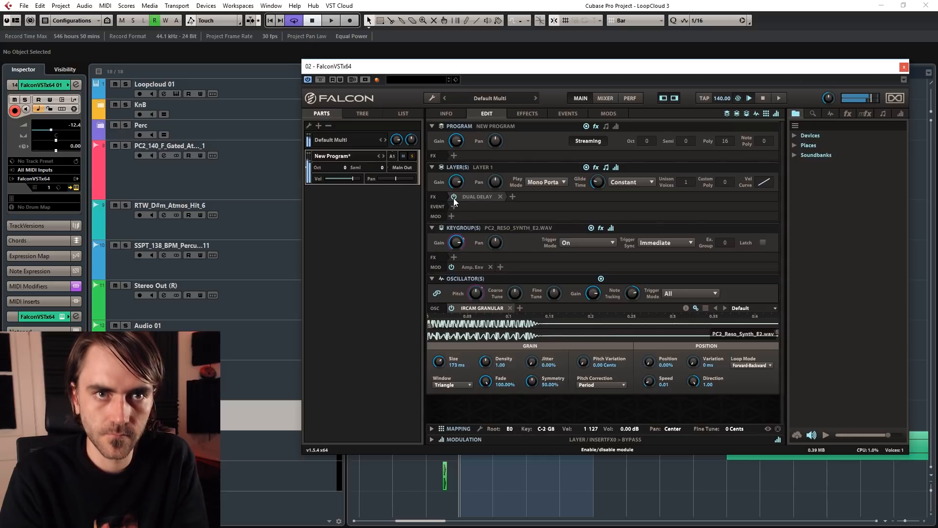
{"action": "left_click", "coordinate": [350, 20]}
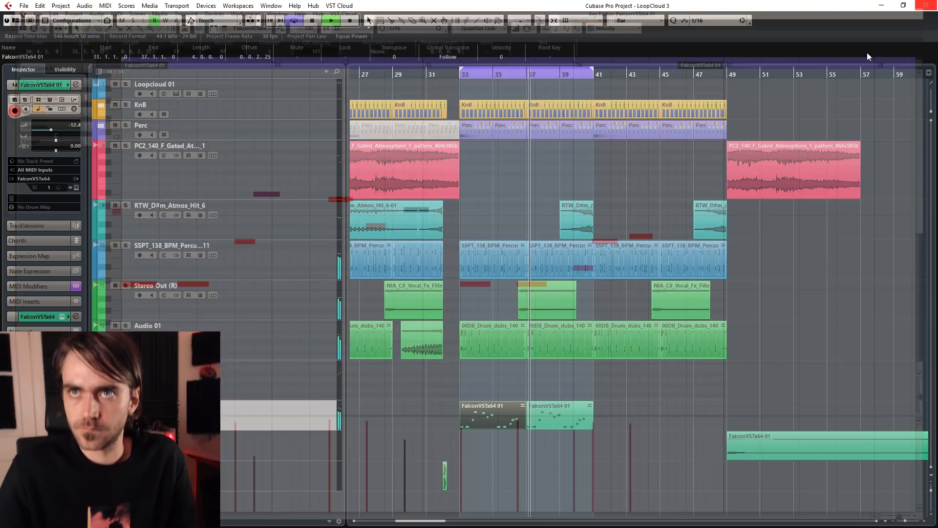
Step: Set Falcon's grain size to about 86 ms and its position variation to about 28 ms during playback
{"action": "left_click", "coordinate": [76, 187]}
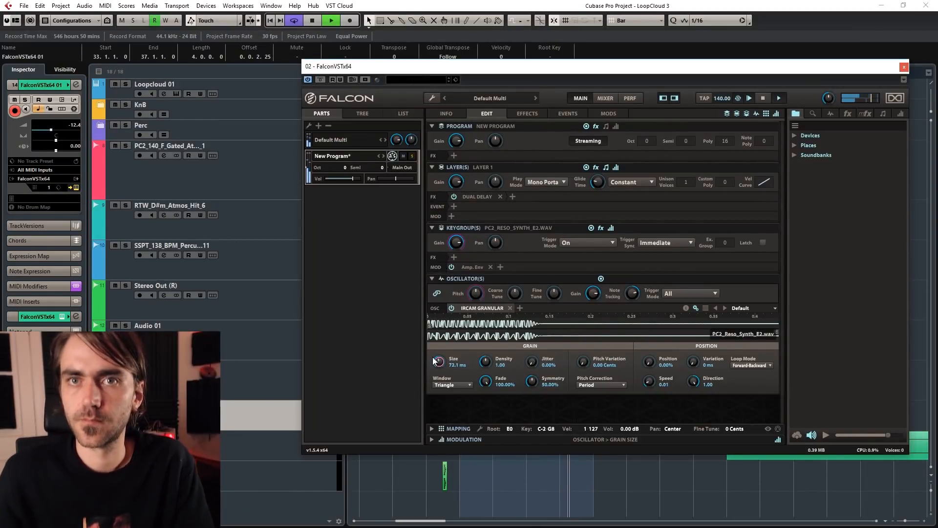
{"action": "scroll", "coordinate": [439, 360], "scroll_direction": "up", "scroll_amount": 2}
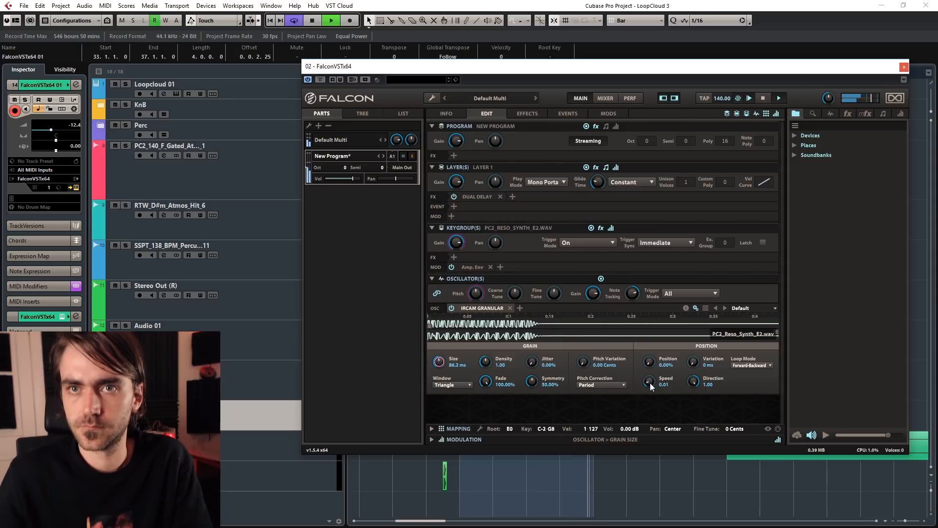
{"action": "scroll", "coordinate": [650, 380], "scroll_direction": "up", "scroll_amount": 3}
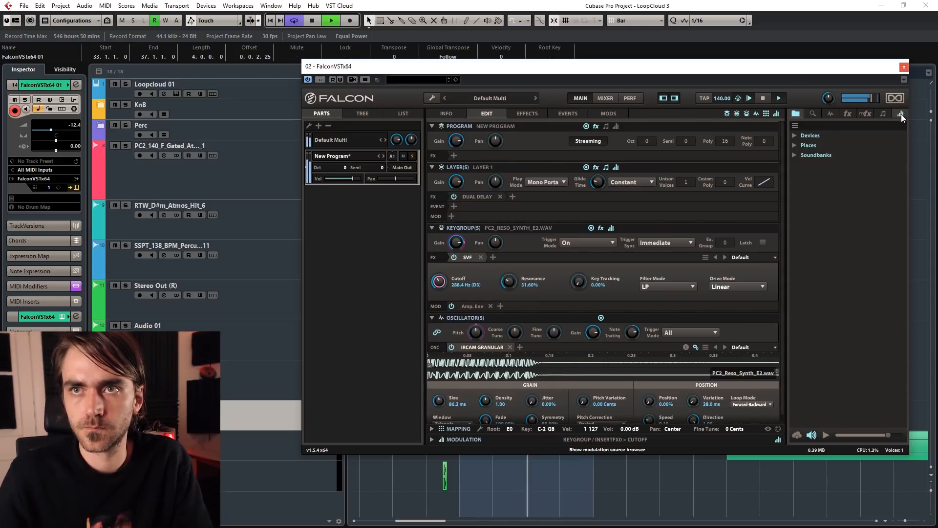
Step: Assign a new Attack Decay modulator to the SVF filter's cutoff
{"action": "left_click", "coordinate": [900, 113]}
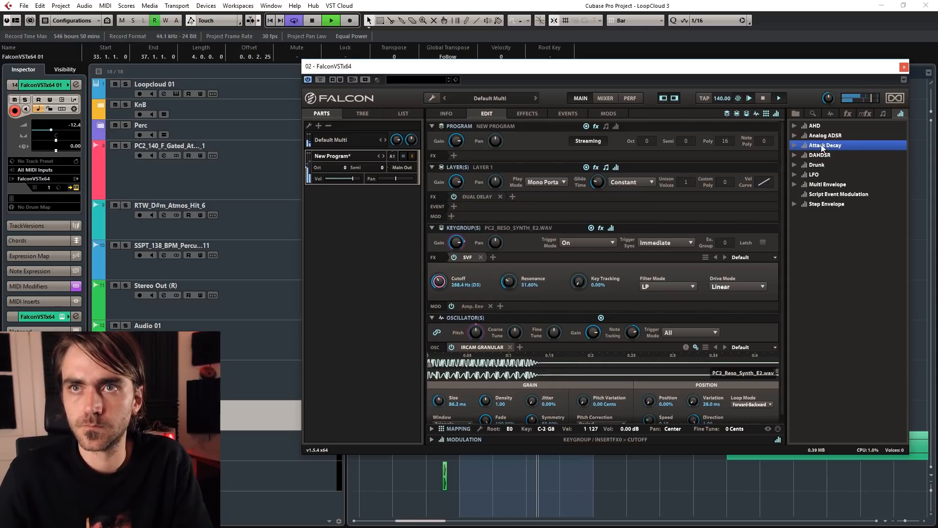
{"action": "left_click_drag", "start_coordinate": [823, 146], "coordinate": [438, 282]}
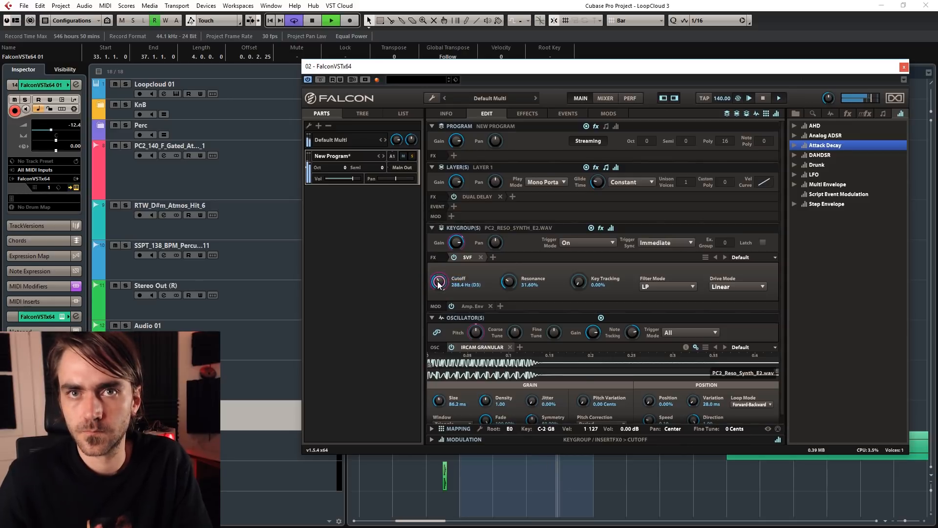
{"action": "left_click", "coordinate": [459, 208]}
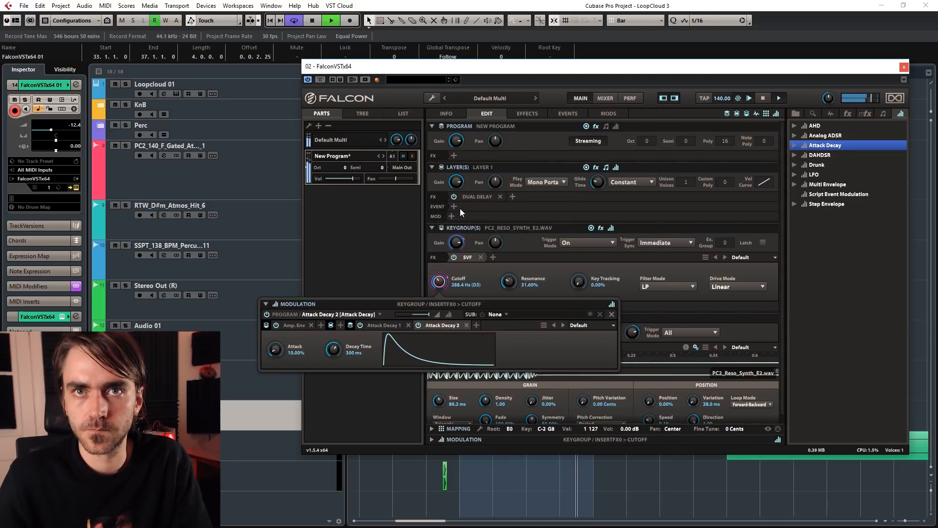
Step: Set the cutoff envelope's attack to 0%, its modulation depth to about 0.83 and adjust its decay time by ear
{"action": "left_click_drag", "start_coordinate": [336, 352], "coordinate": [333, 365]}
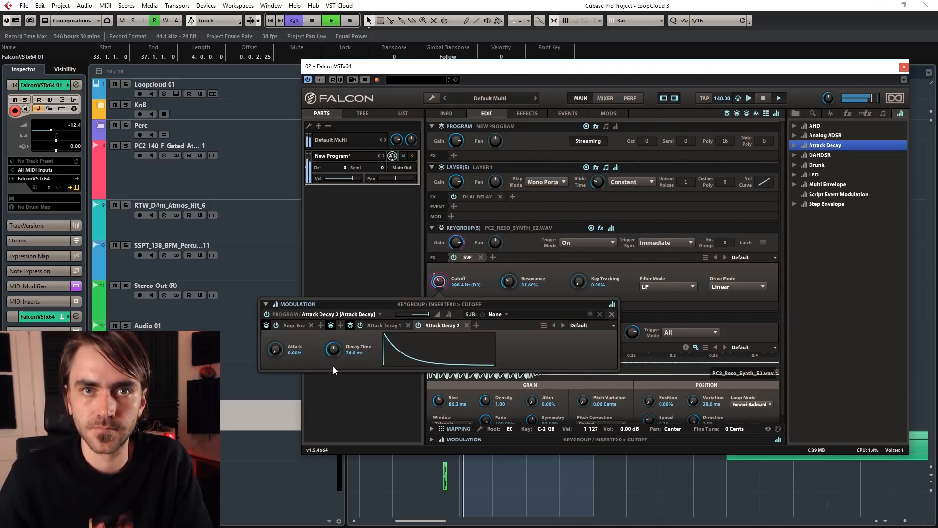
{"action": "mouse_move", "coordinate": [430, 313]}
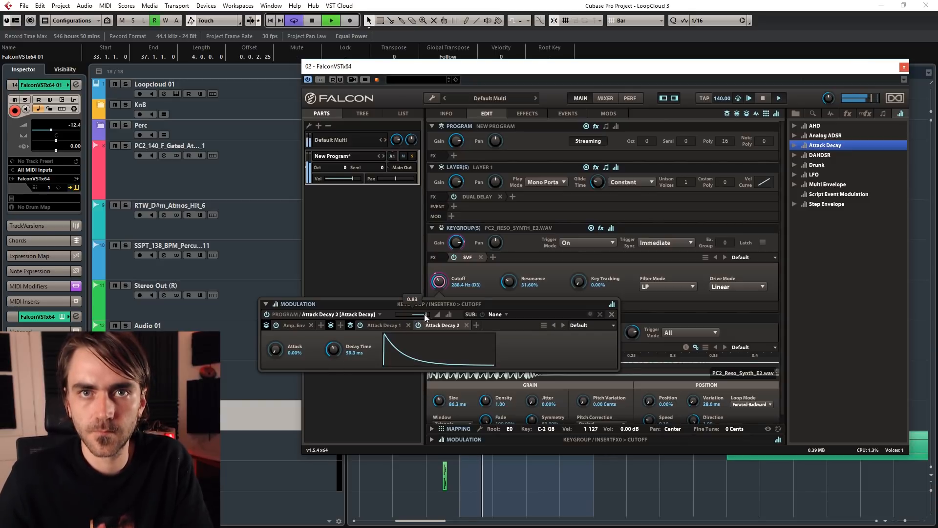
{"action": "left_click_drag", "start_coordinate": [333, 348], "coordinate": [337, 315]}
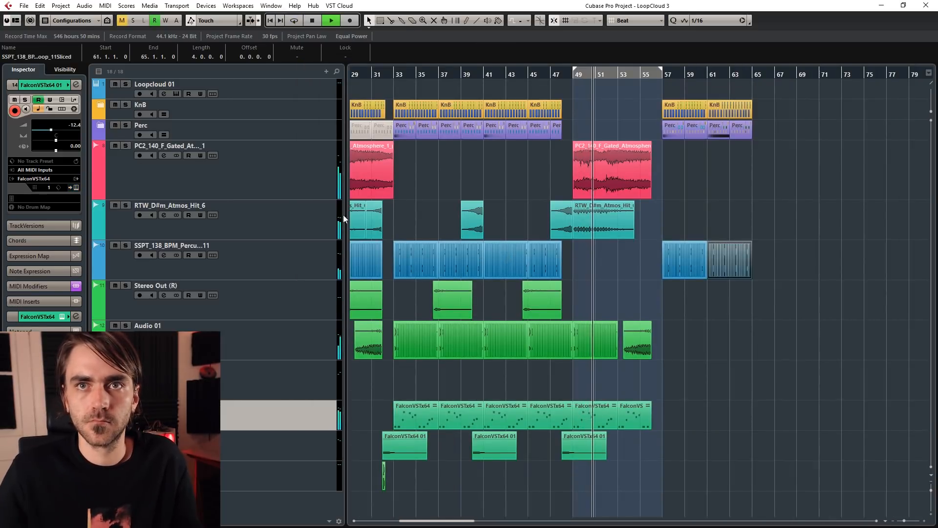
Step: Expand the Perc folder track and move the loop range to bars 57 through 65
{"action": "left_click", "coordinate": [101, 123]}
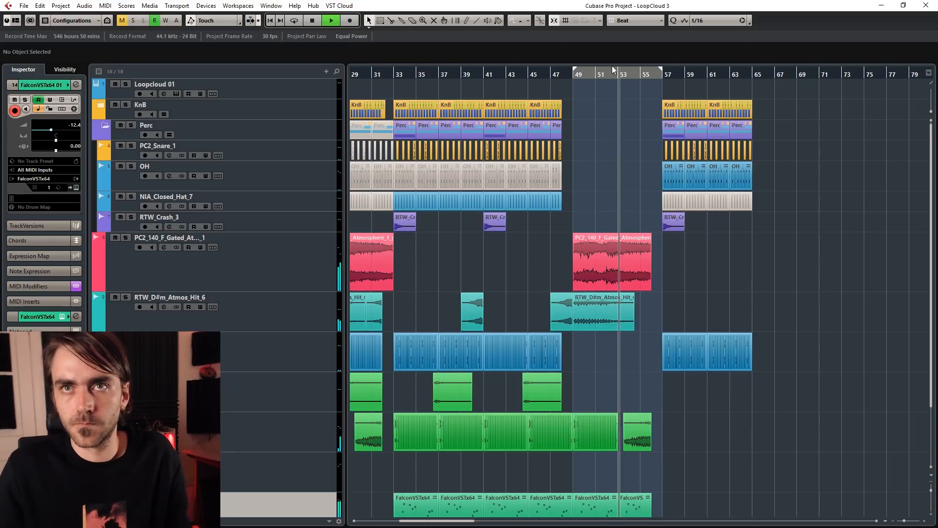
{"action": "scroll", "coordinate": [651, 152], "scroll_direction": "left", "scroll_amount": 3}
{"action": "left_click_drag", "start_coordinate": [660, 73], "coordinate": [750, 72]}
{"action": "scroll", "coordinate": [756, 142], "scroll_direction": "down", "scroll_amount": 3}
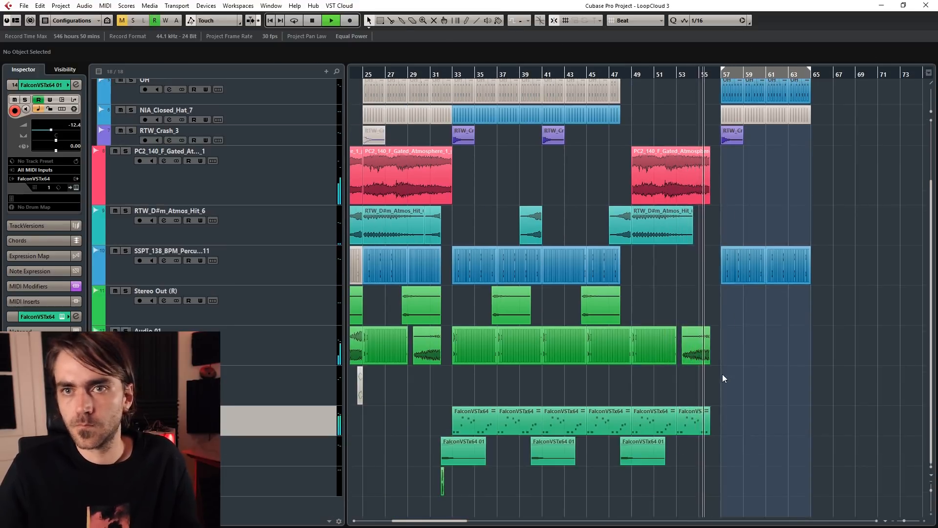
Step: Try out a copy of the last FalconVSTx64 01 audio event just before bar 57, and delete that copy
{"action": "left_click_drag", "start_coordinate": [640, 452], "coordinate": [737, 450]}
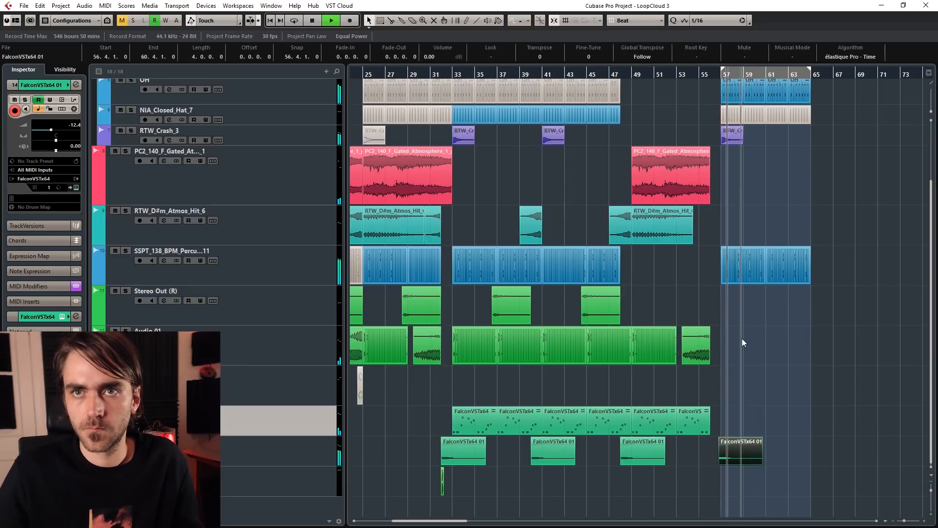
{"action": "scroll", "coordinate": [738, 342], "scroll_direction": "right", "scroll_amount": 4}
{"action": "left_click_drag", "start_coordinate": [701, 405], "coordinate": [611, 480]}
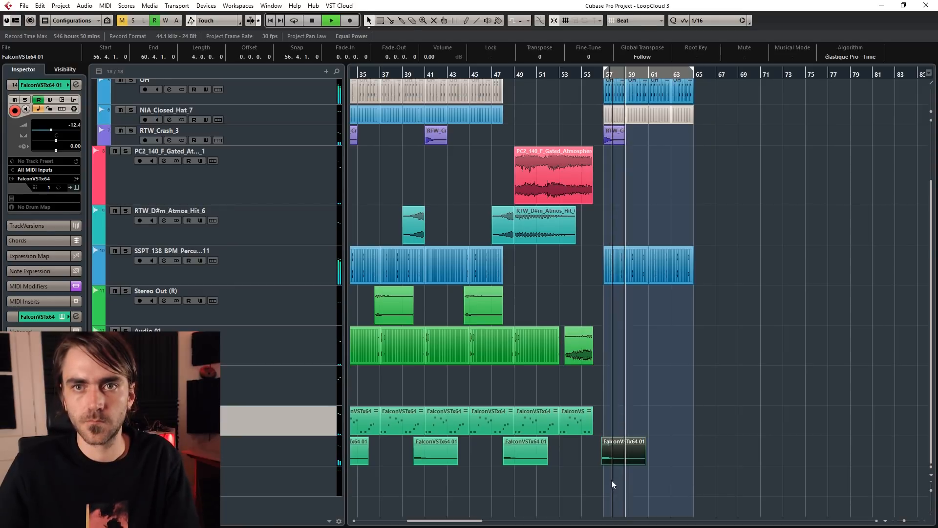
{"action": "key", "text": "Delete"}
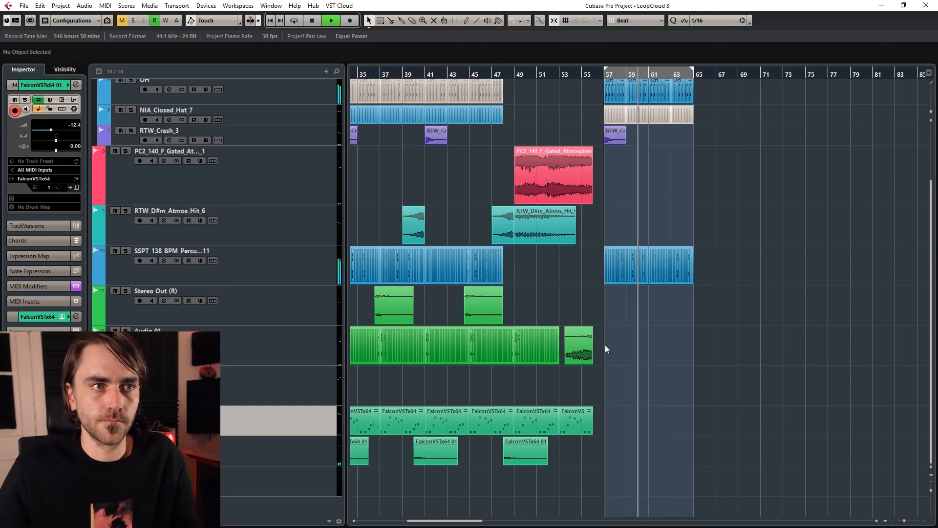
Step: Collapse the Perc folder track
{"action": "scroll", "coordinate": [617, 342], "scroll_direction": "up", "scroll_amount": 2}
{"action": "scroll", "coordinate": [641, 292], "scroll_direction": "up", "scroll_amount": 3}
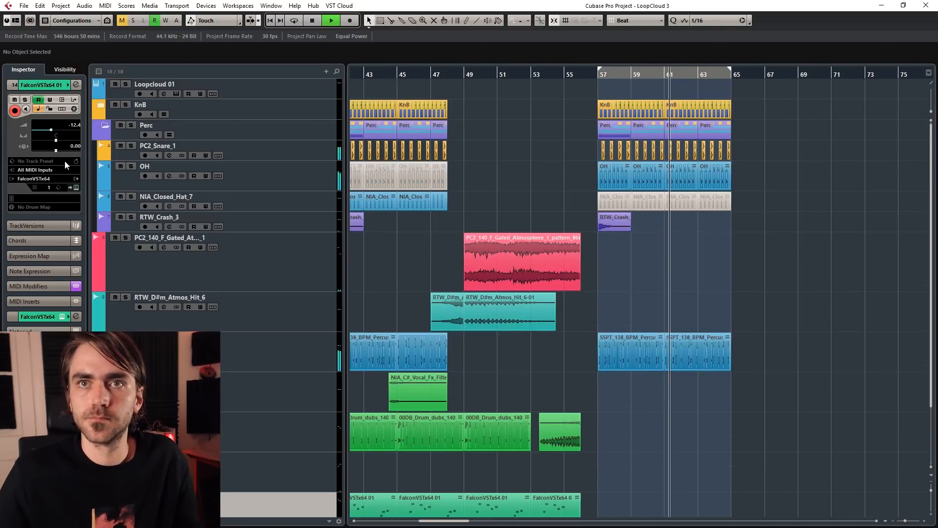
{"action": "left_click", "coordinate": [105, 126]}
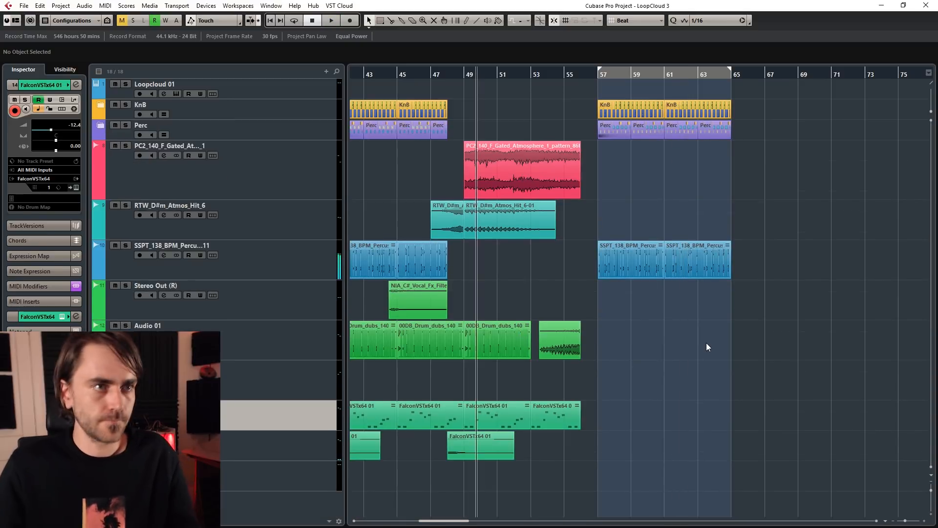